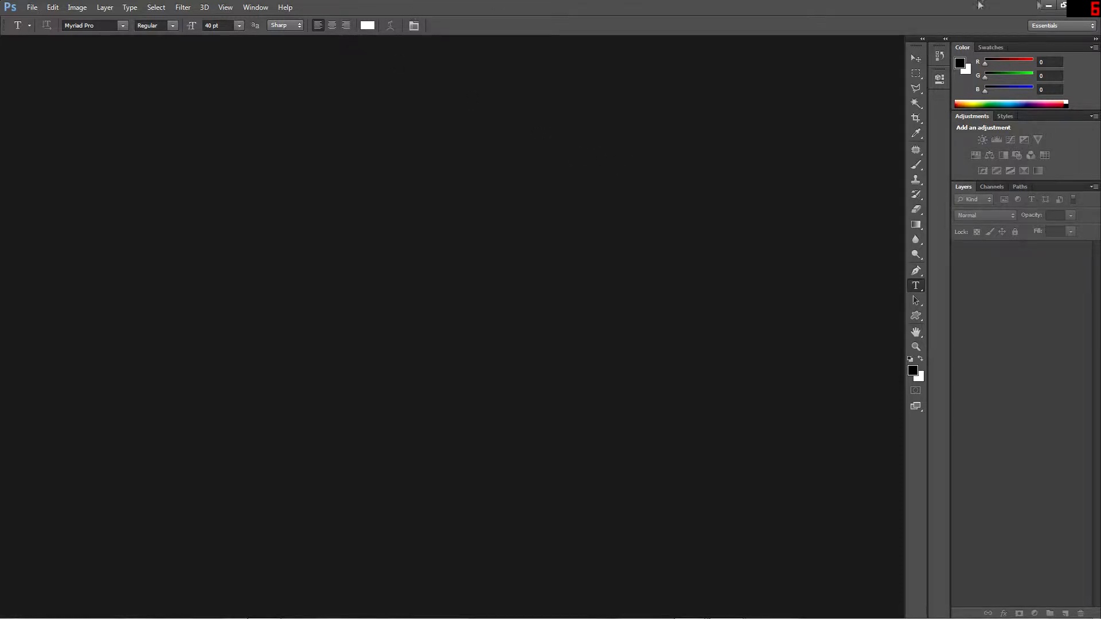
click(32, 8)
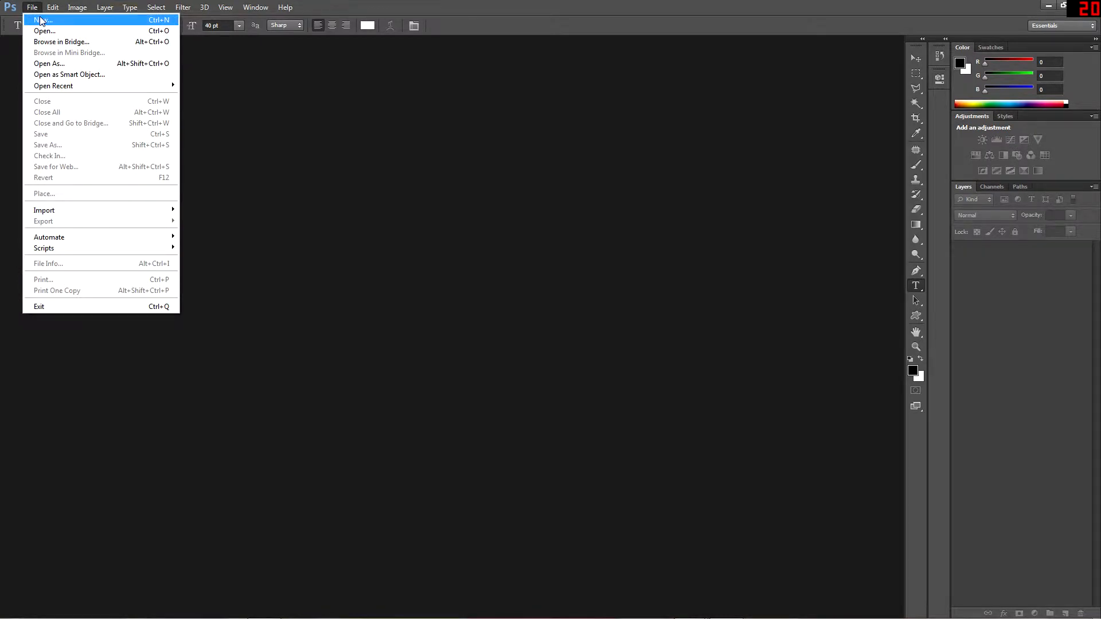
click(41, 22)
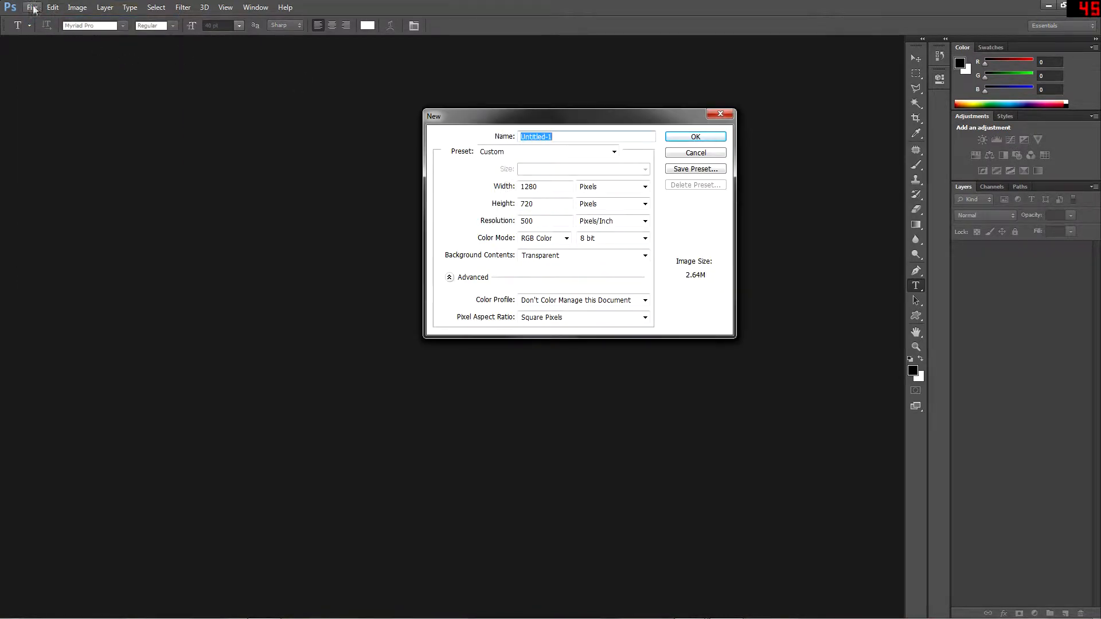
click(721, 114)
click(33, 8)
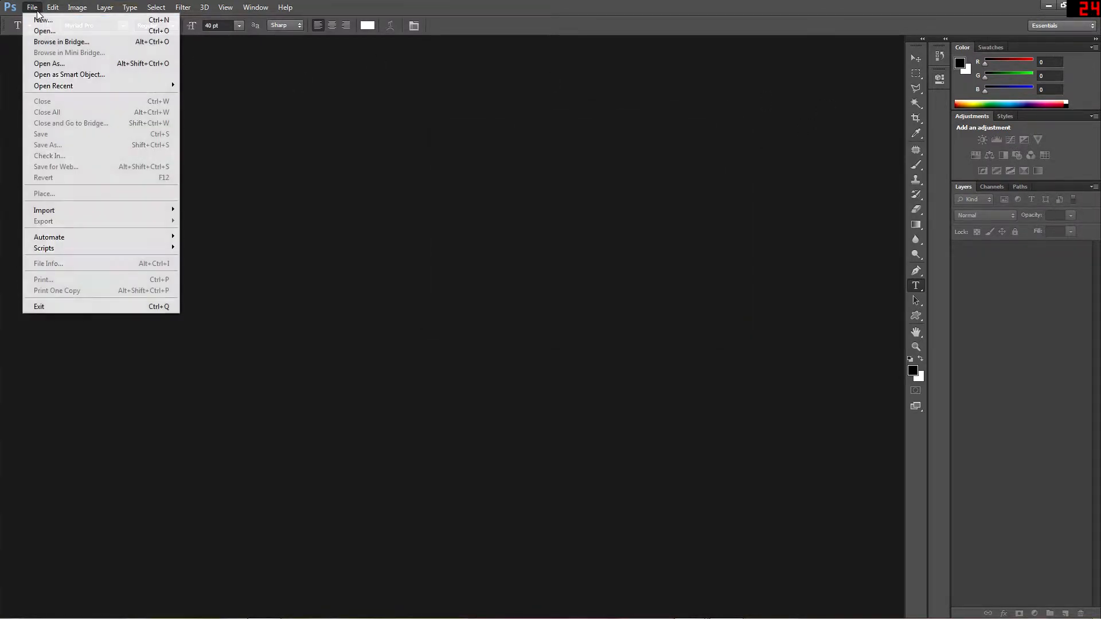
click(34, 8)
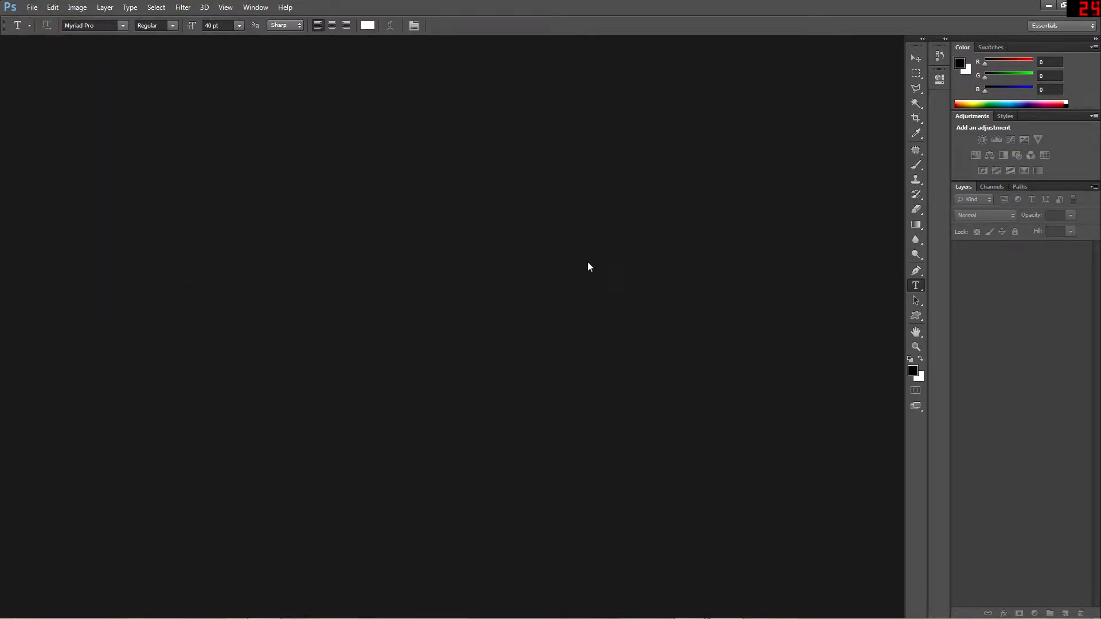
Start a new document and name it PS CS6 Tutorial
key(ctrl+n)
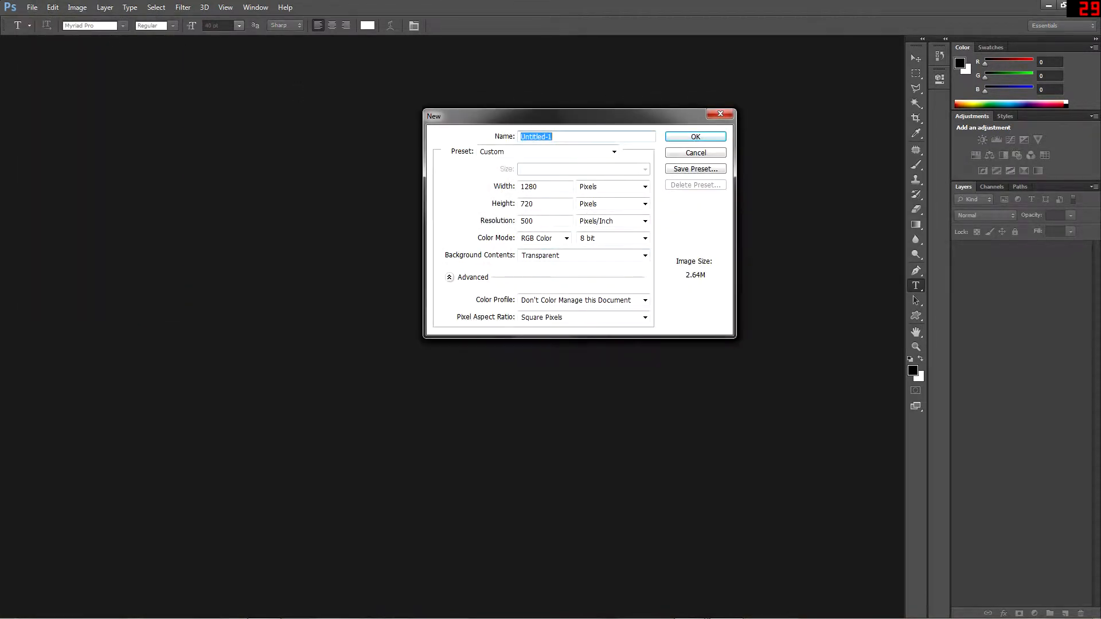
click(613, 152)
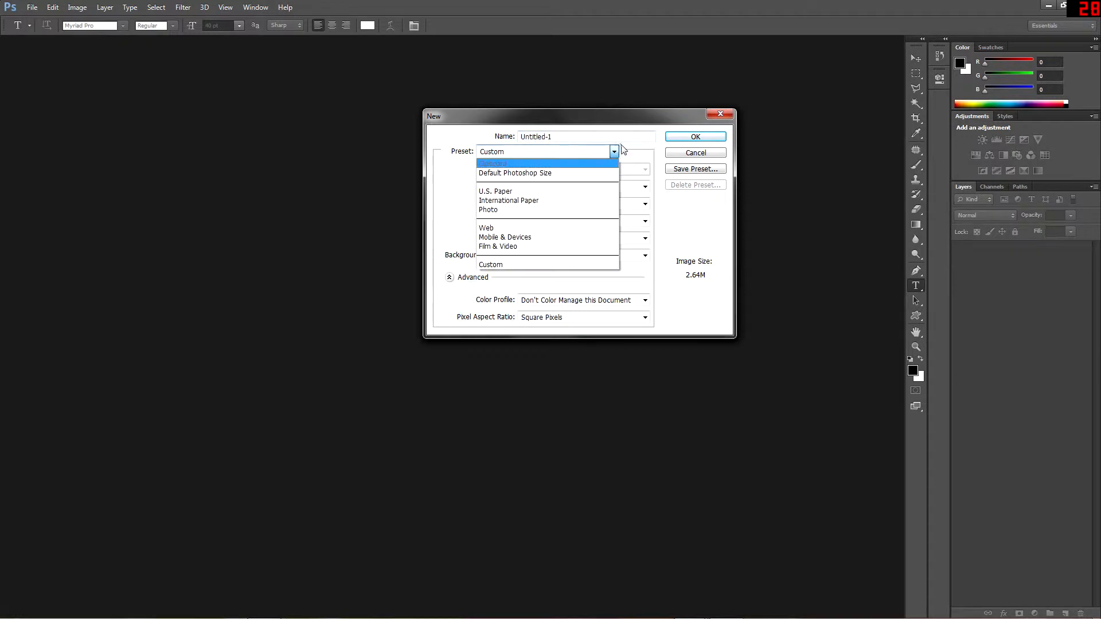
click(615, 152)
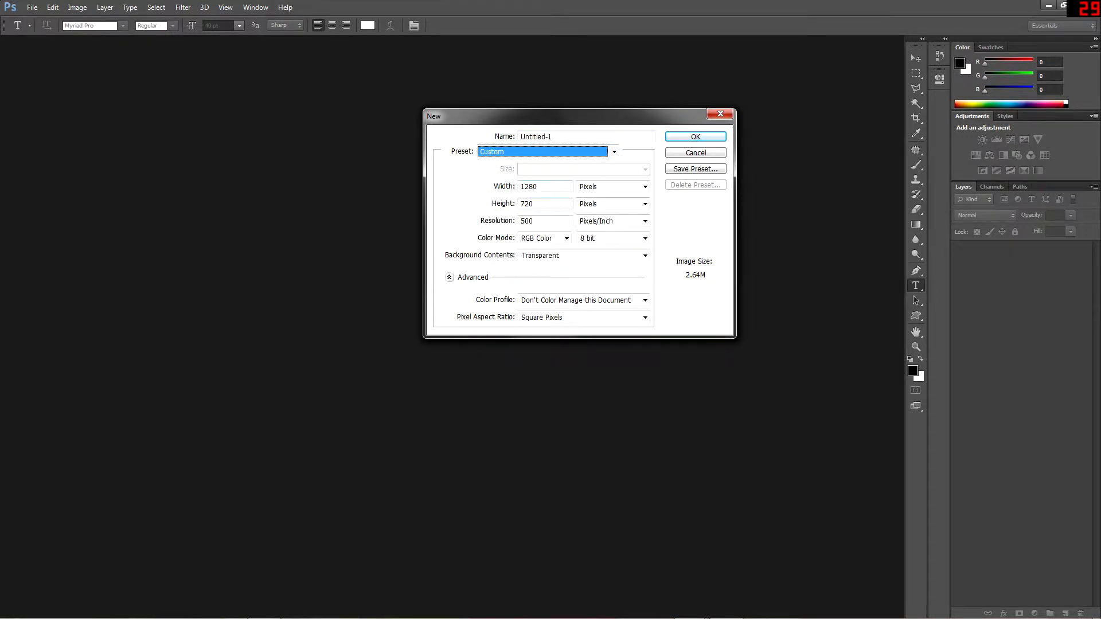
click(645, 257)
click(645, 256)
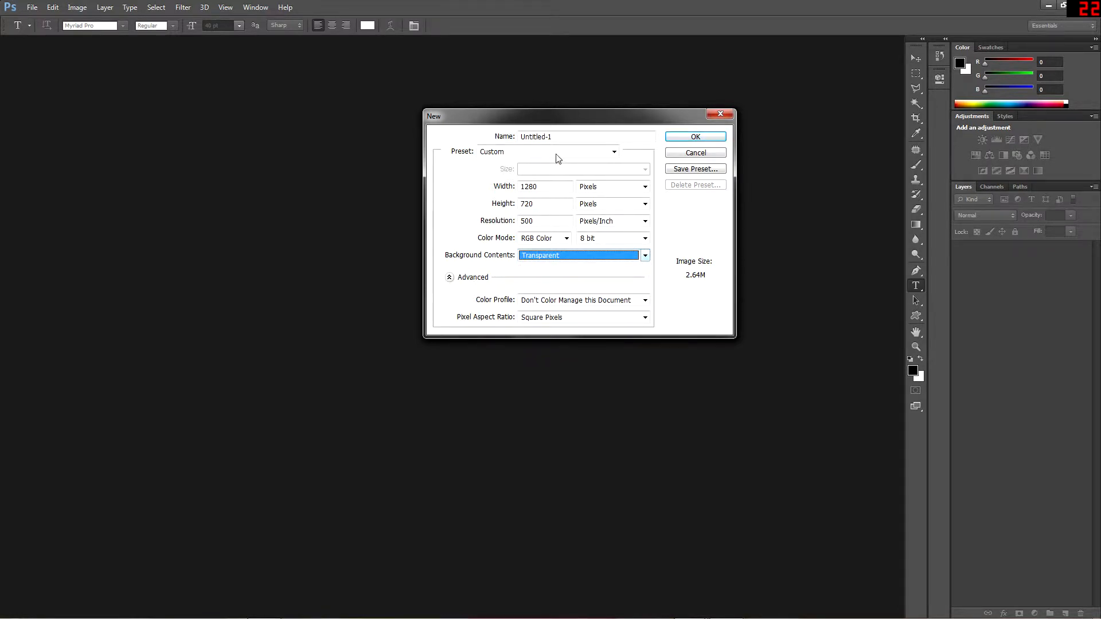
click(573, 137)
drag(548, 136, 520, 137)
text(PS CS6 Tutorial)
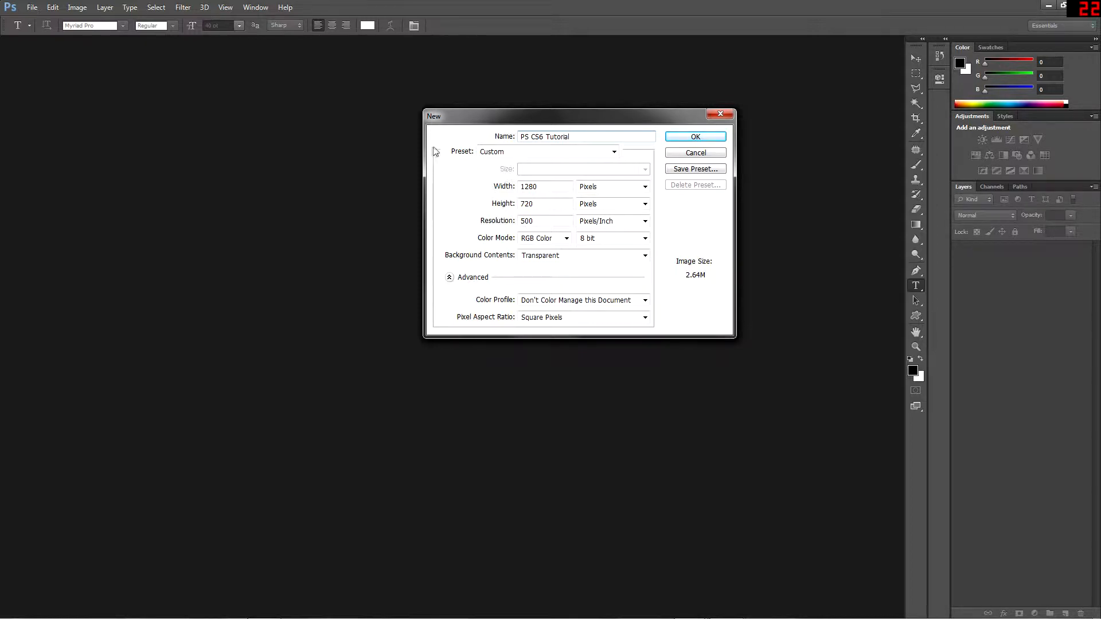
Set the resolution to 400 pixels/inch, keep RGB Color at 8 bit, and create the document
drag(559, 221, 432, 218)
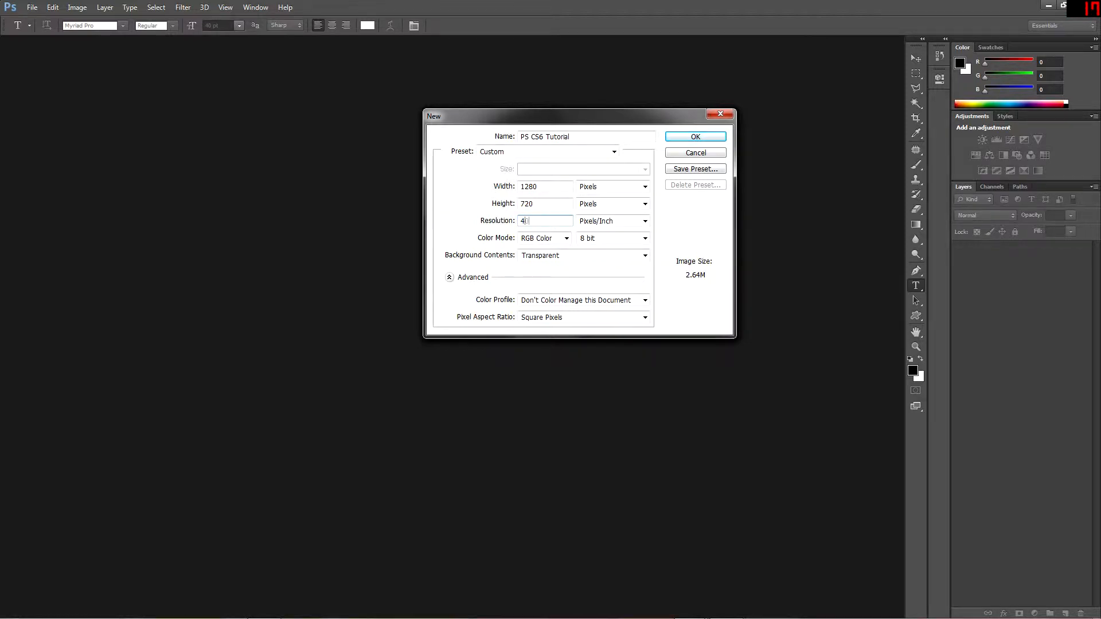
click(544, 239)
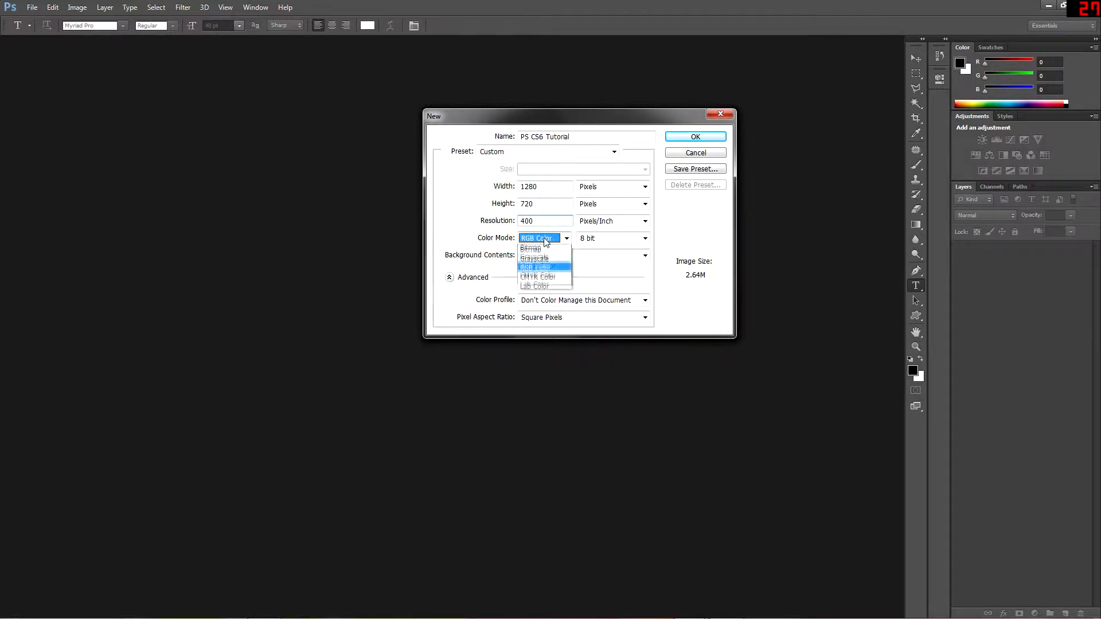
click(548, 241)
click(630, 243)
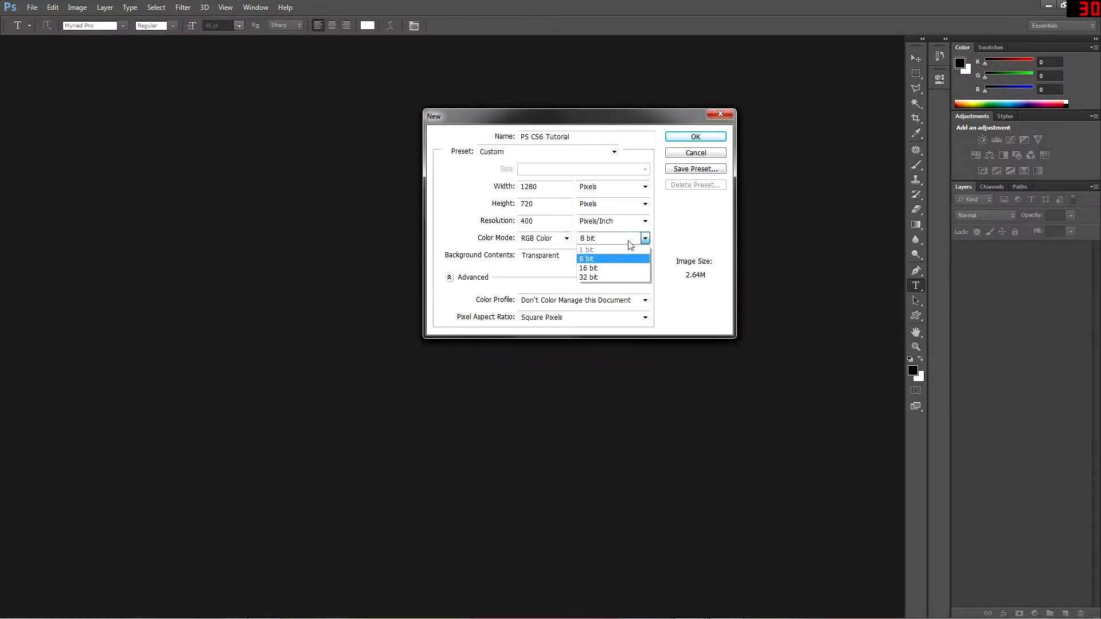
click(628, 240)
click(611, 253)
click(610, 252)
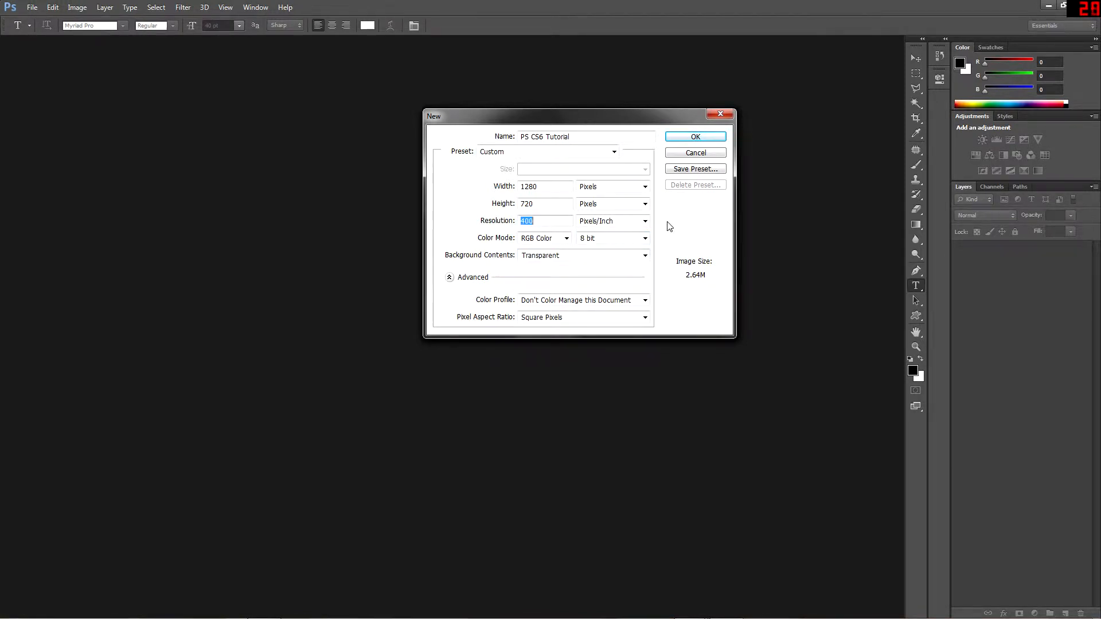
click(690, 140)
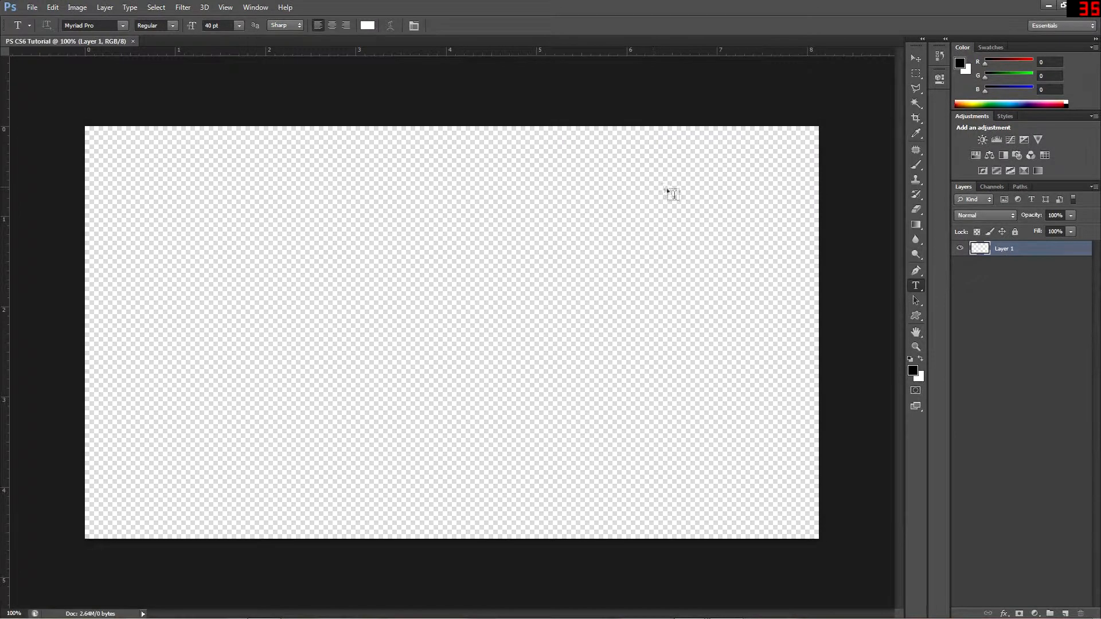
With the Move tool, place a horizontal guide at about 1.1 and a vertical guide at about 4.8 on the rulers, and remove both guides
click(915, 59)
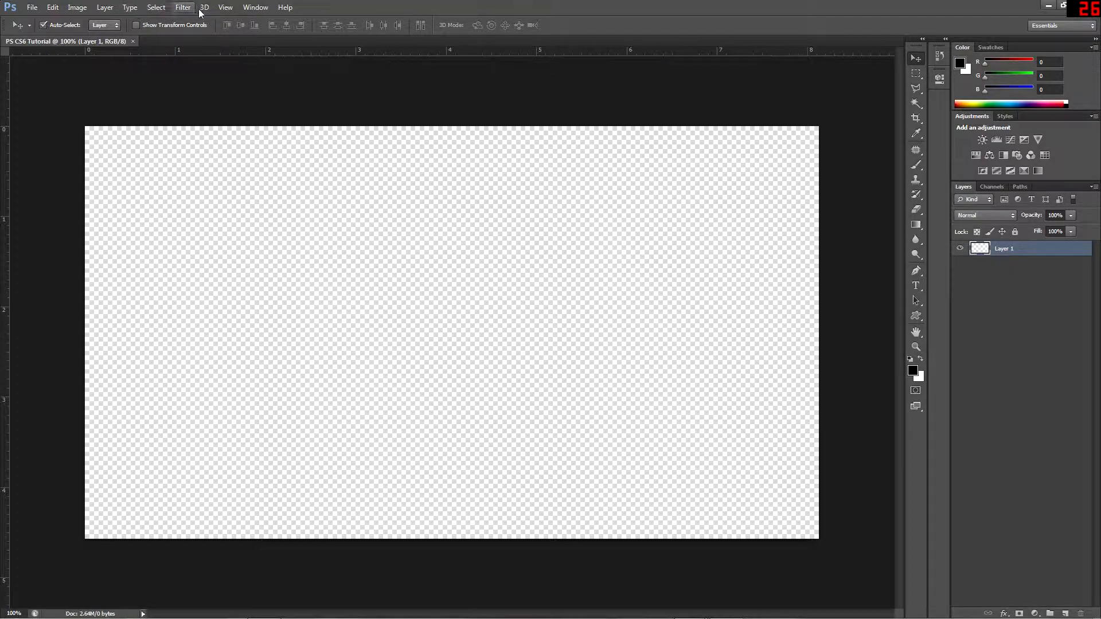
click(225, 8)
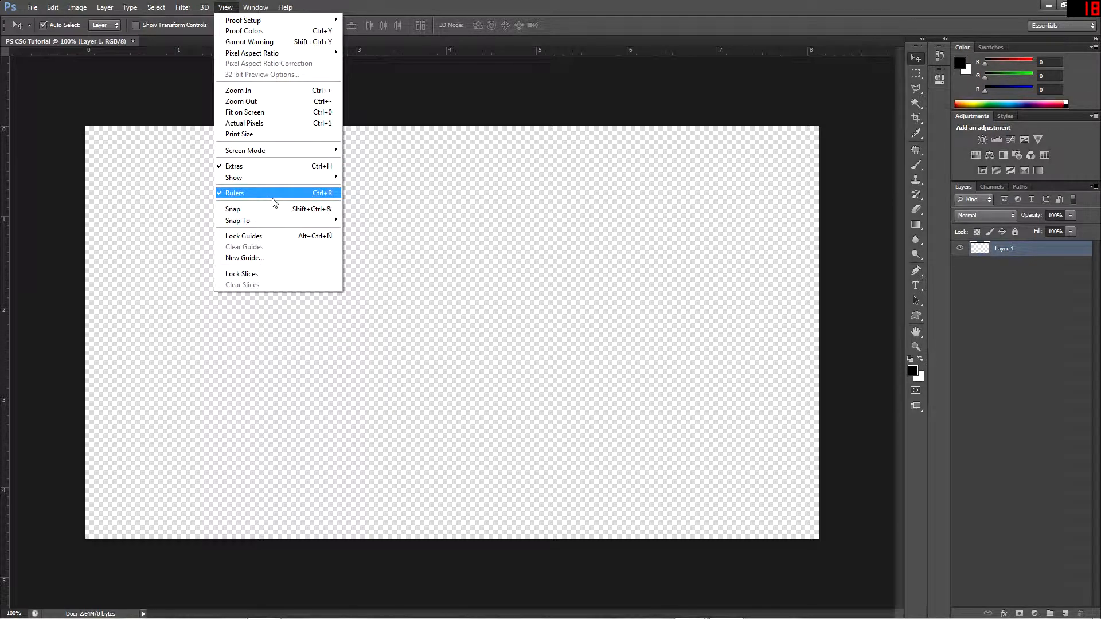
click(507, 46)
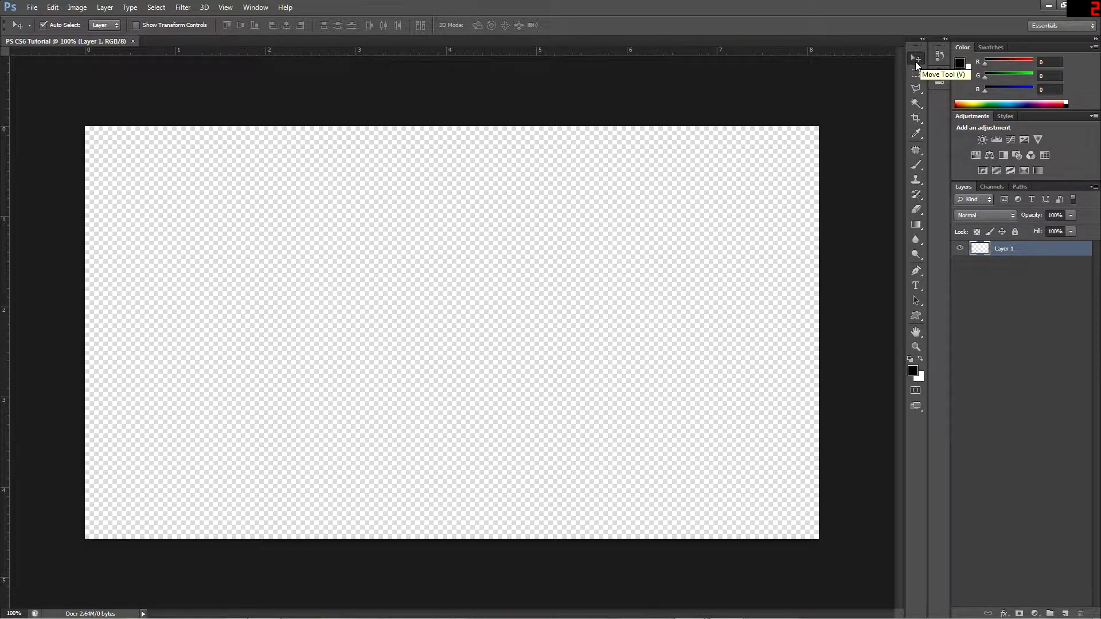
drag(519, 58, 532, 230)
drag(85, 180, 517, 223)
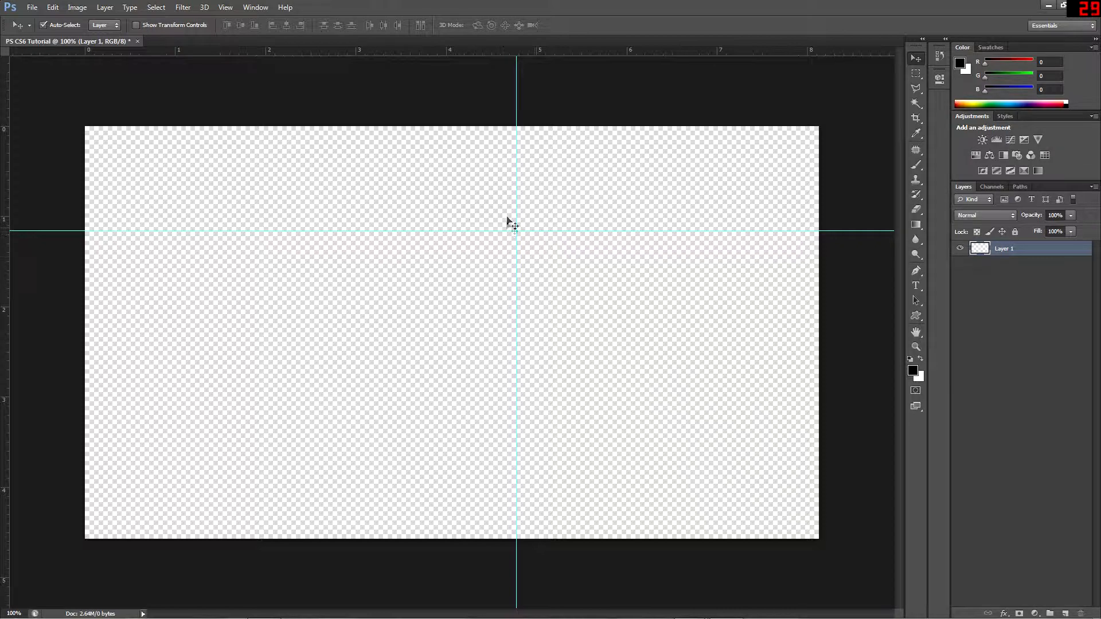
drag(516, 201, 7, 63)
drag(673, 232, 676, 17)
Switch to Windows Explorer, open the Icy G's Designs 100Sub GFX PACK folder and look through its Wallpapers folder
right_click(371, 608)
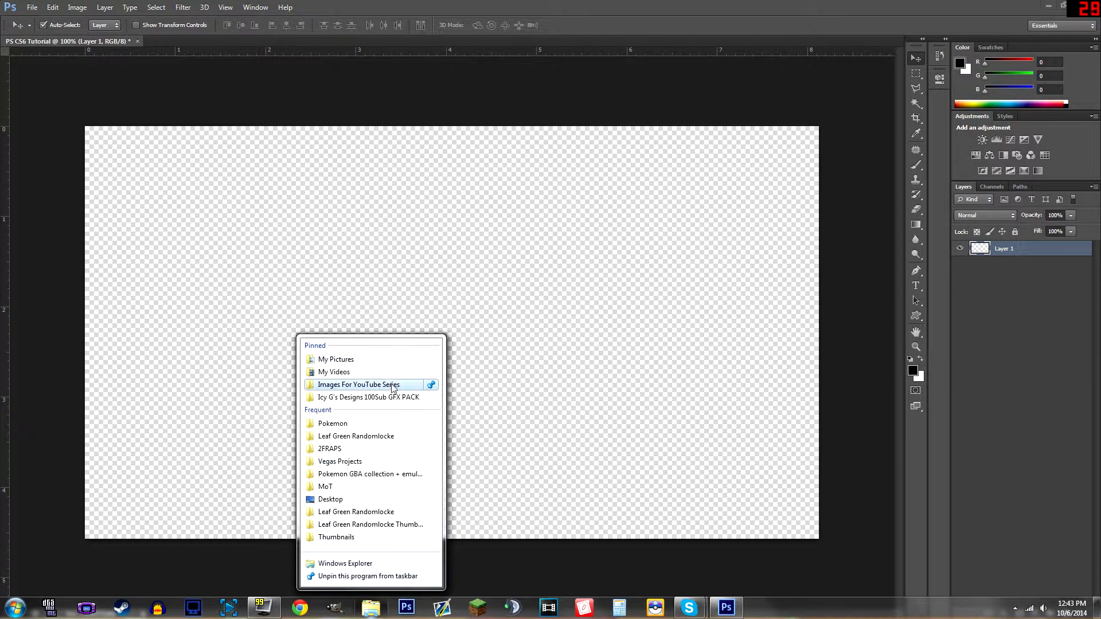
click(394, 402)
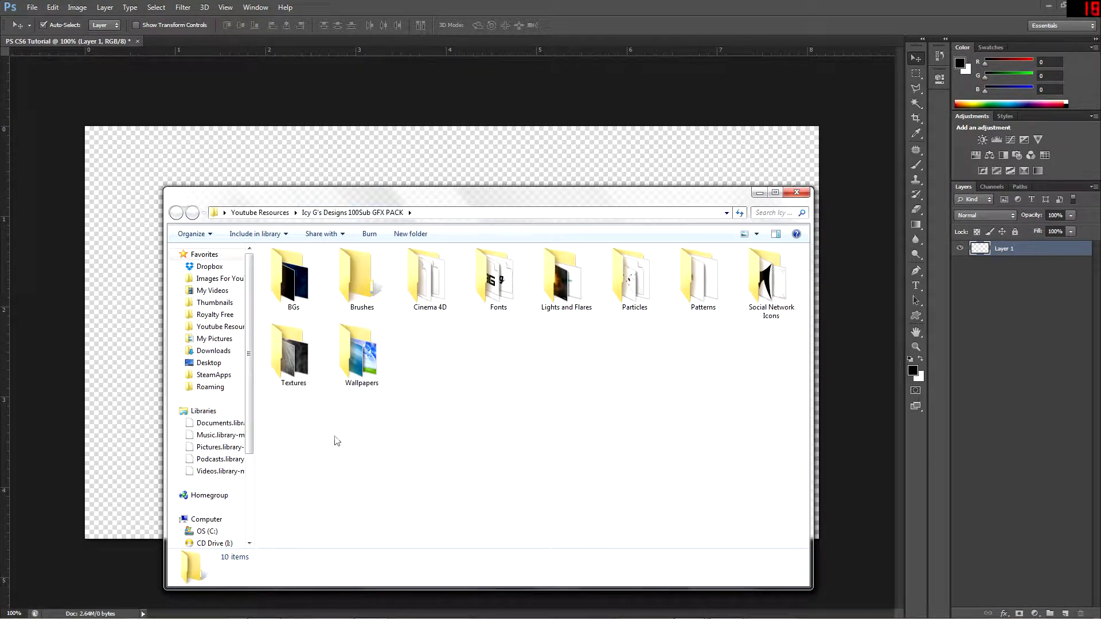
double_click(373, 372)
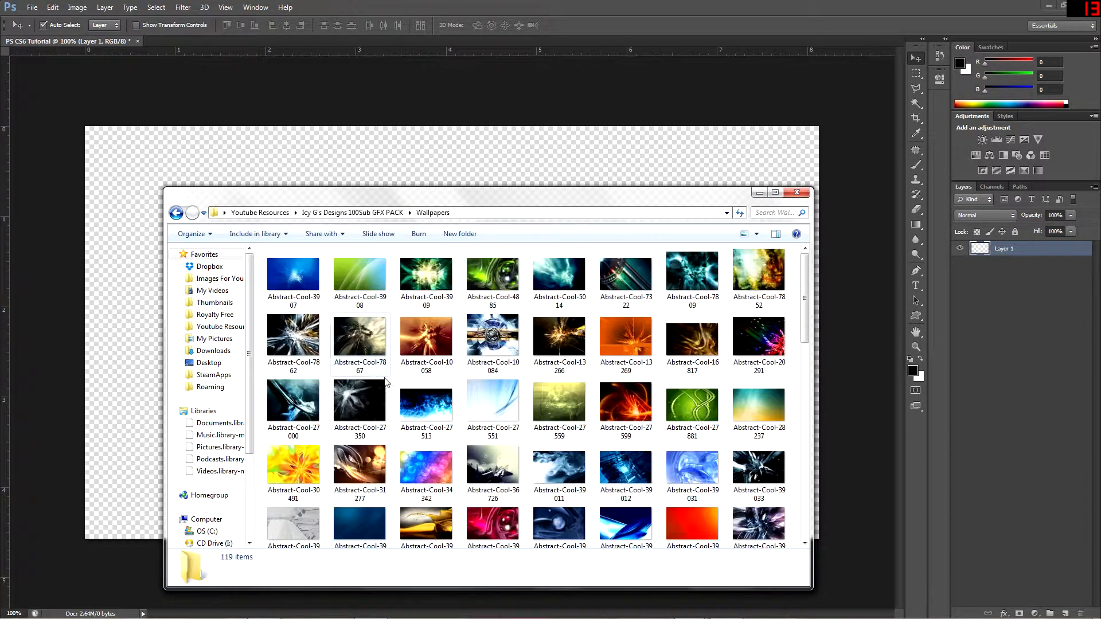
scroll(521, 446, down, 10)
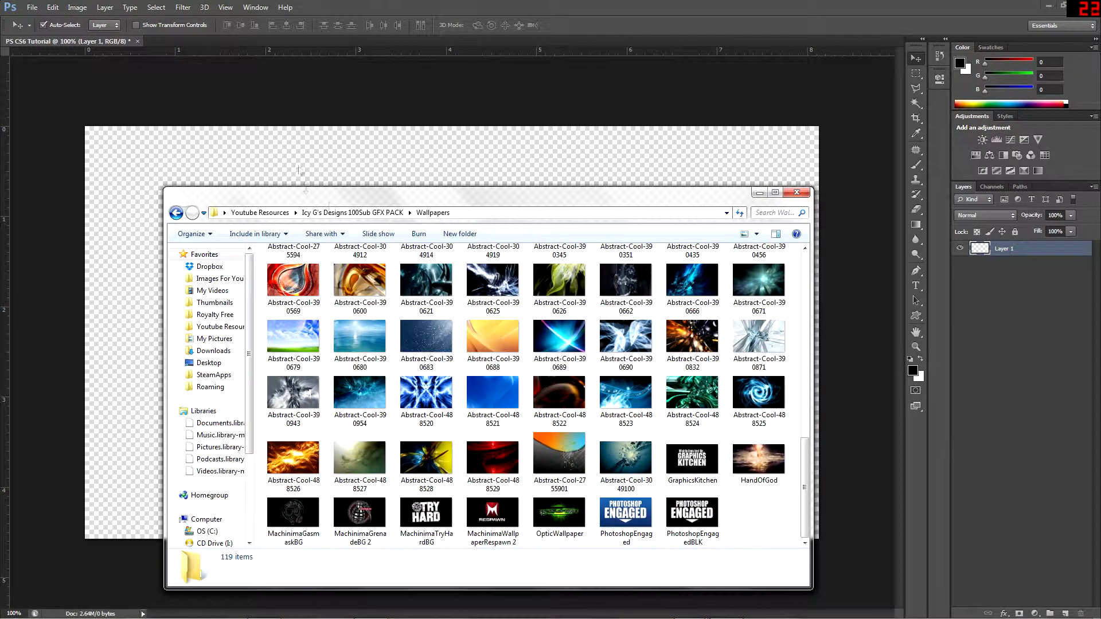
click(361, 213)
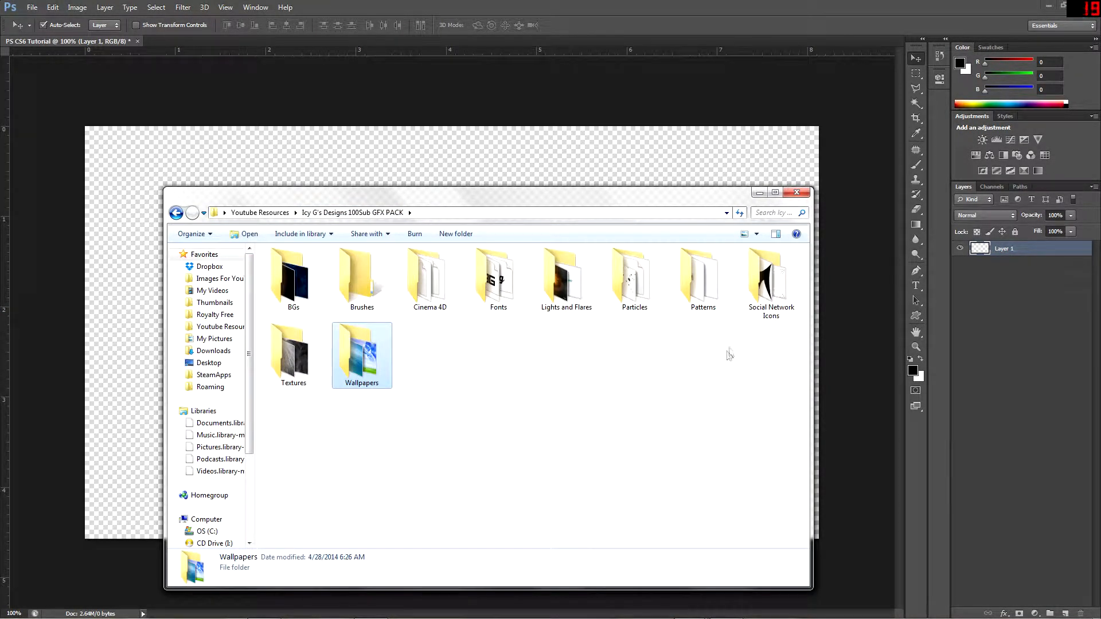
Look through the Fonts and Cinema 4D folders of the graphics pack
click(480, 293)
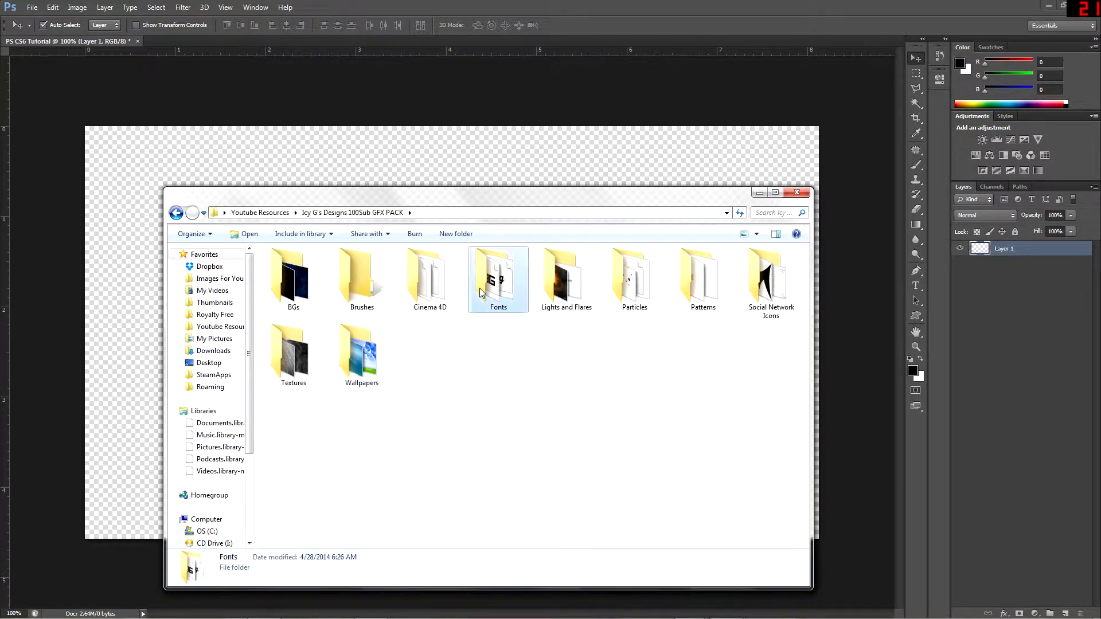
double_click(481, 292)
scroll(361, 300, down, 20)
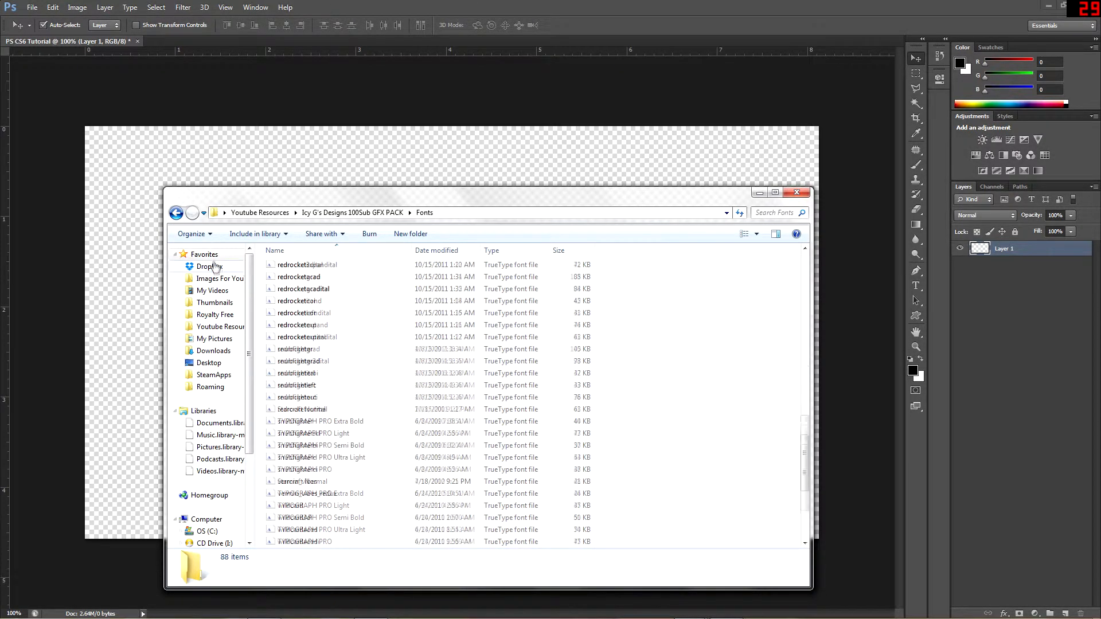
click(176, 213)
click(449, 292)
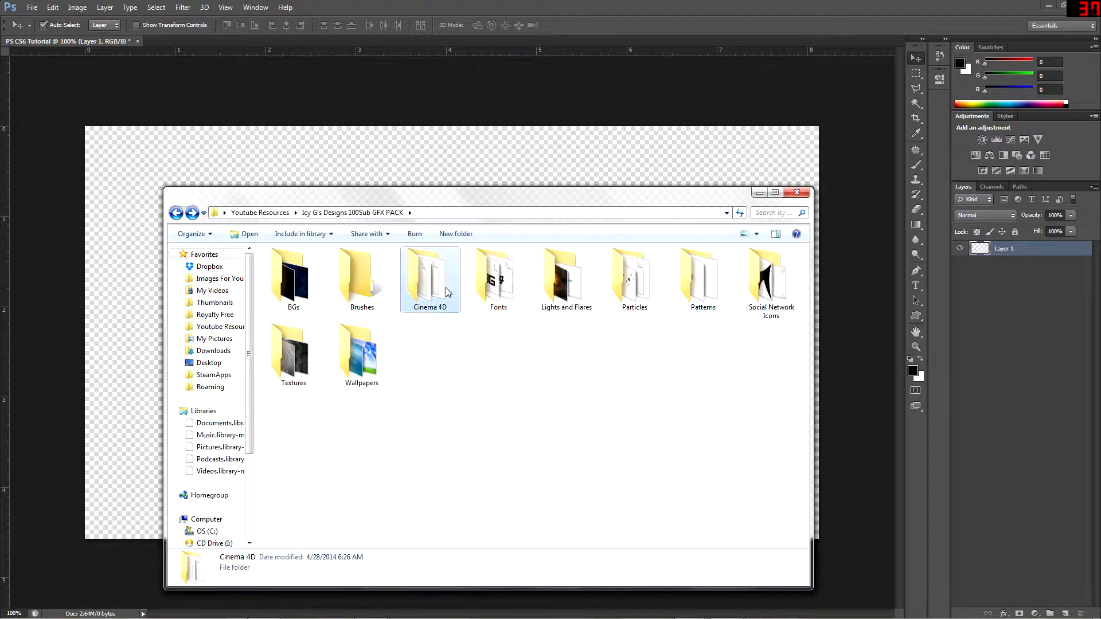
double_click(448, 292)
click(176, 212)
Look through the Social Network Icons folder, including its Partner Logos From Codzeh and Blacksmith Icons subfolders
click(612, 289)
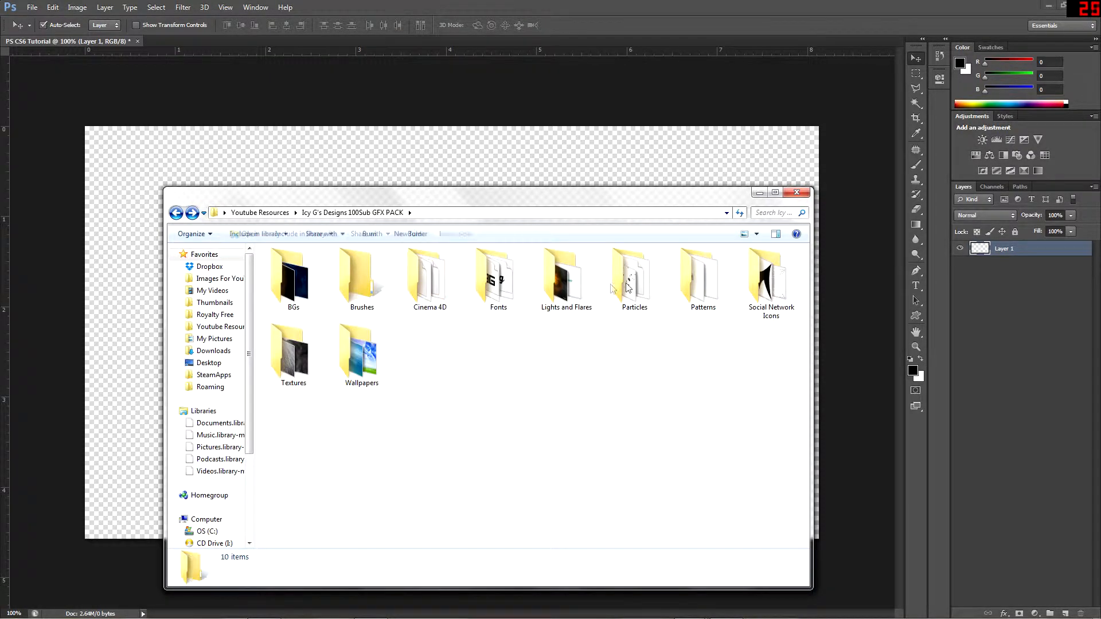
click(700, 281)
double_click(768, 280)
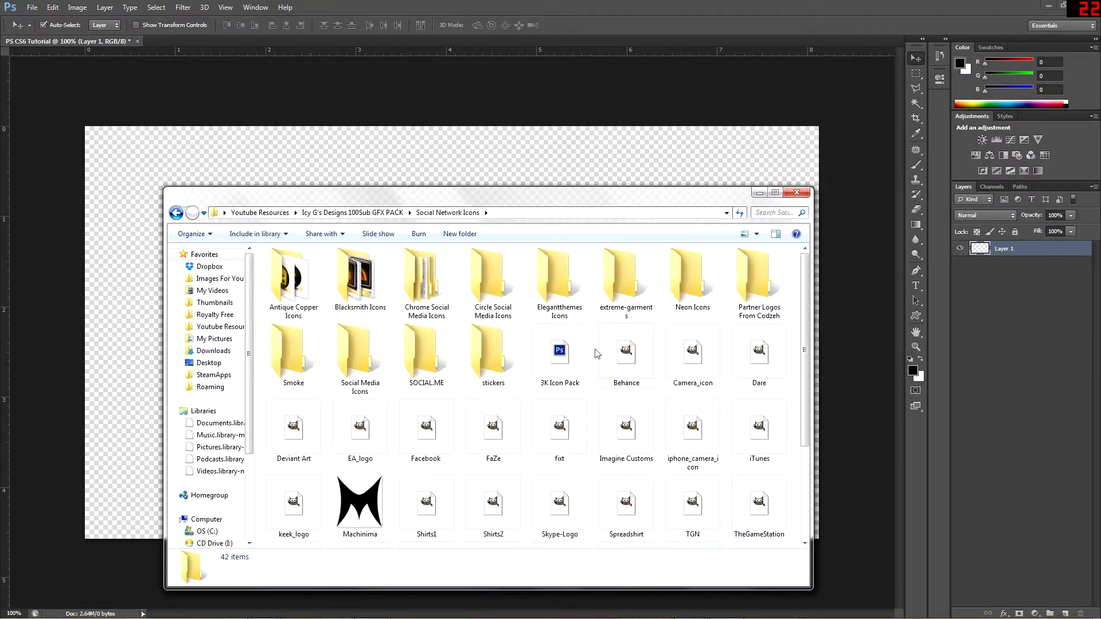
scroll(598, 352, down, 2)
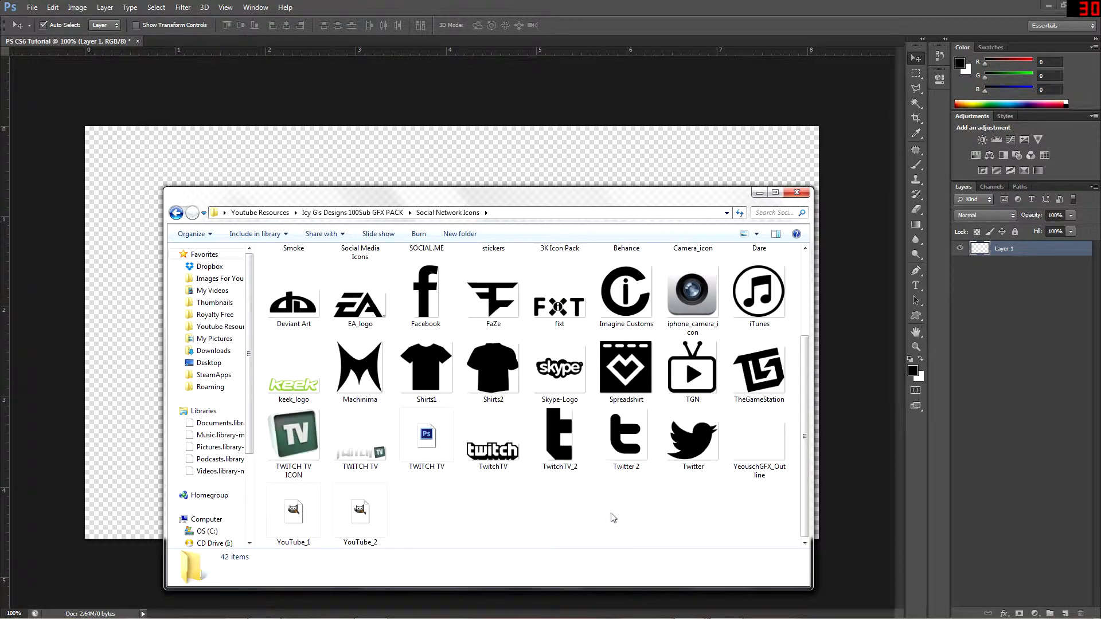
scroll(408, 496, up, 2)
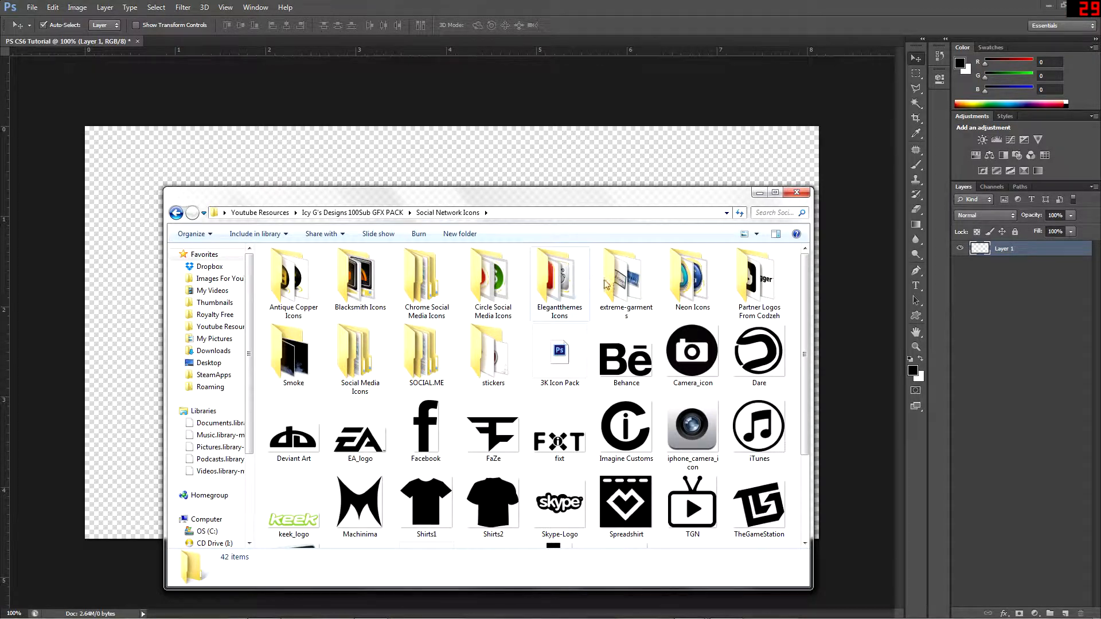
double_click(758, 278)
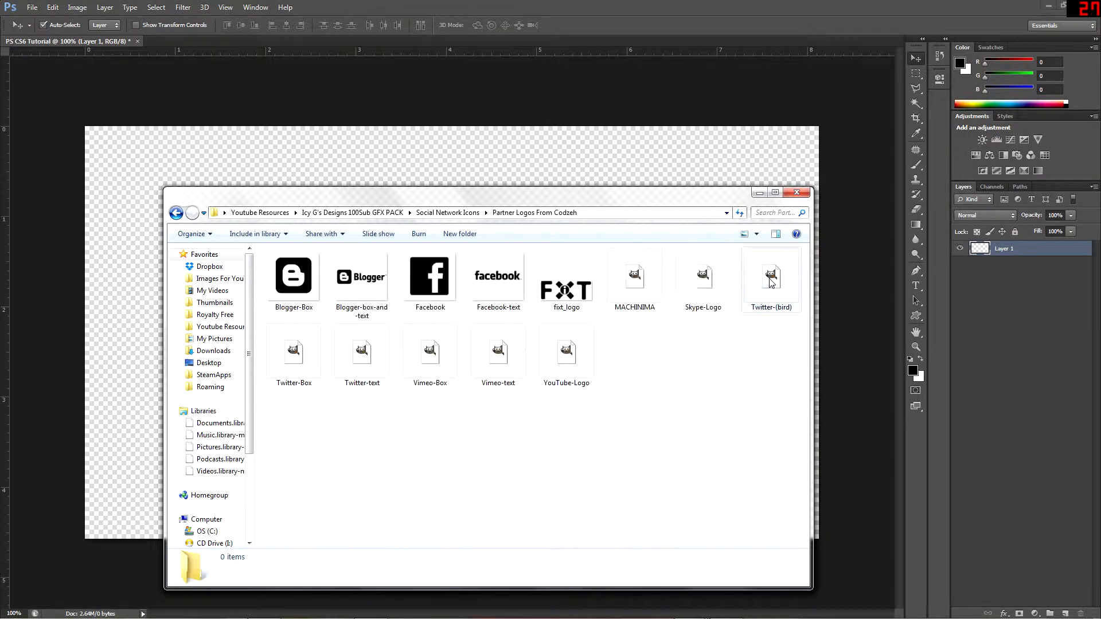
click(176, 213)
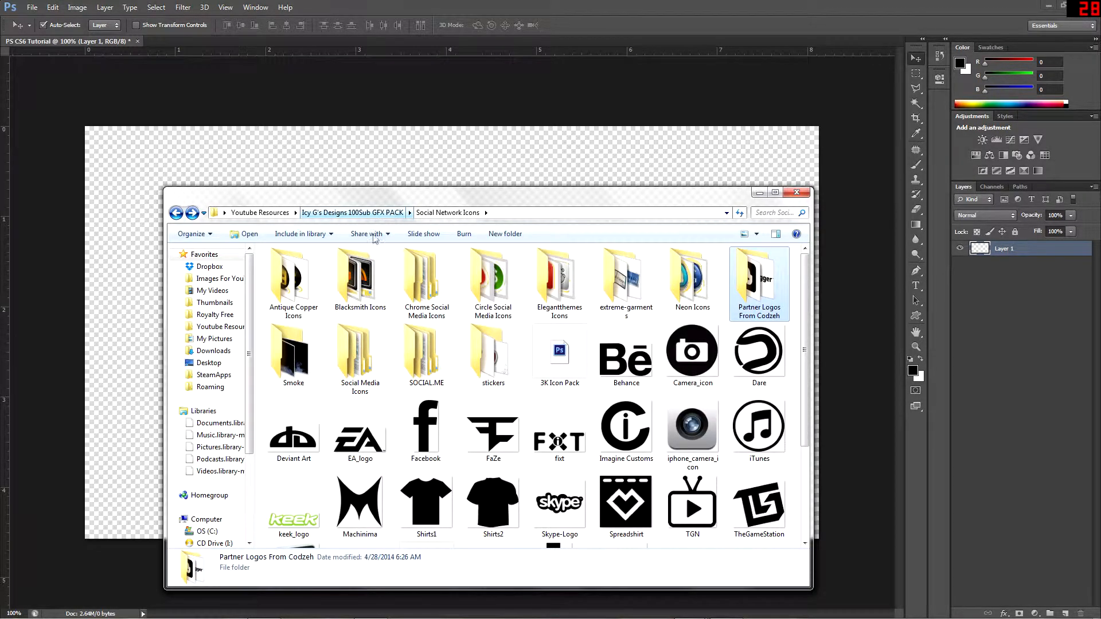
double_click(369, 266)
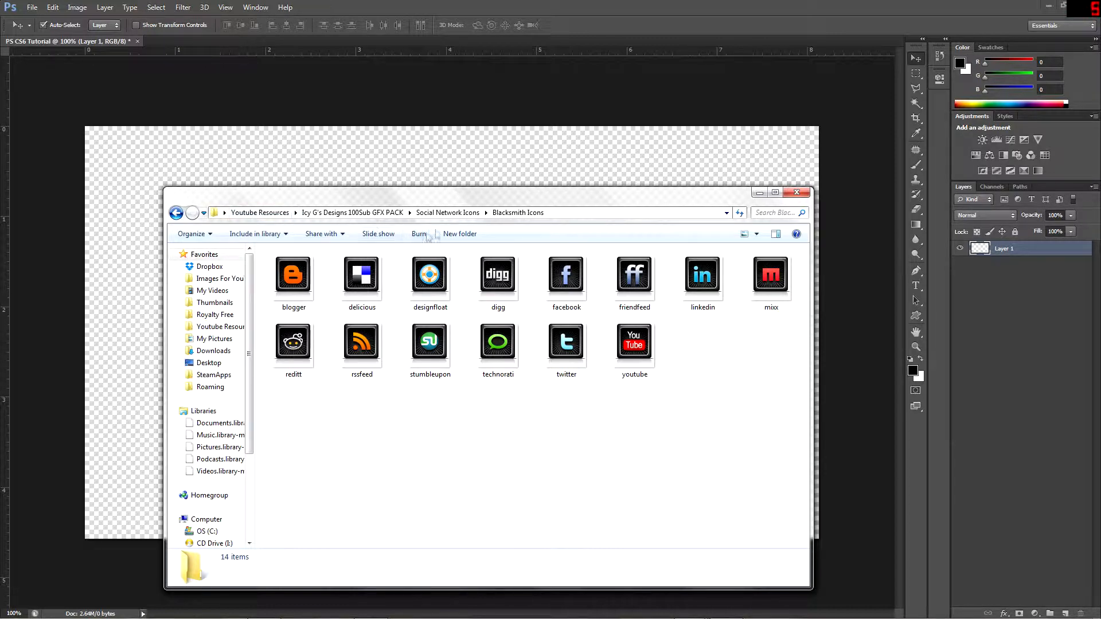
Return to the graphics pack's main folder and open its Textures folder
click(352, 213)
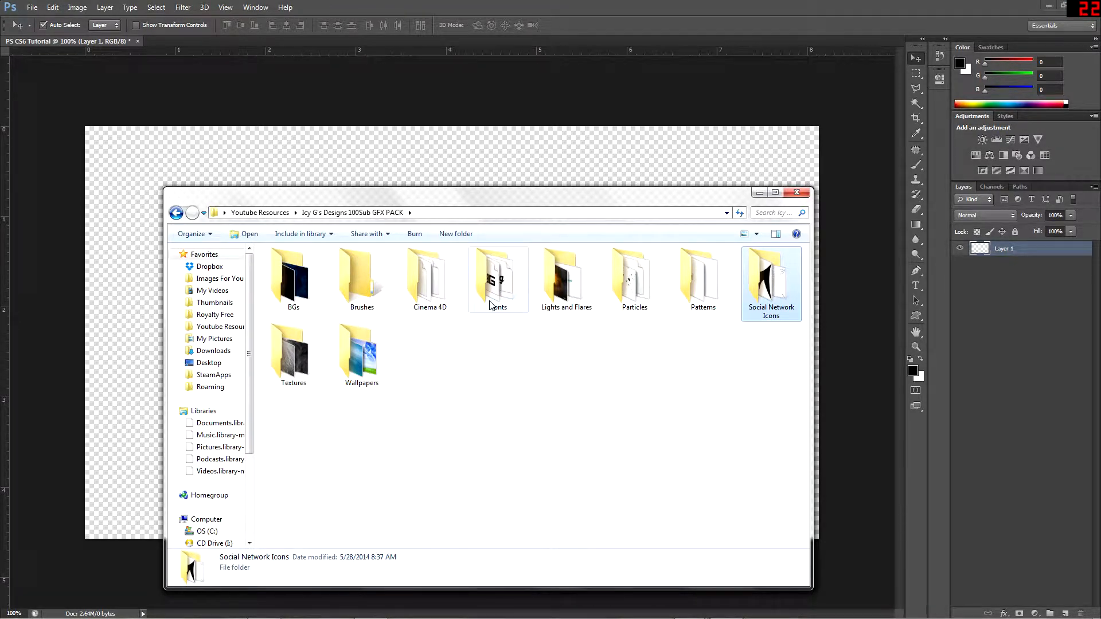
double_click(298, 353)
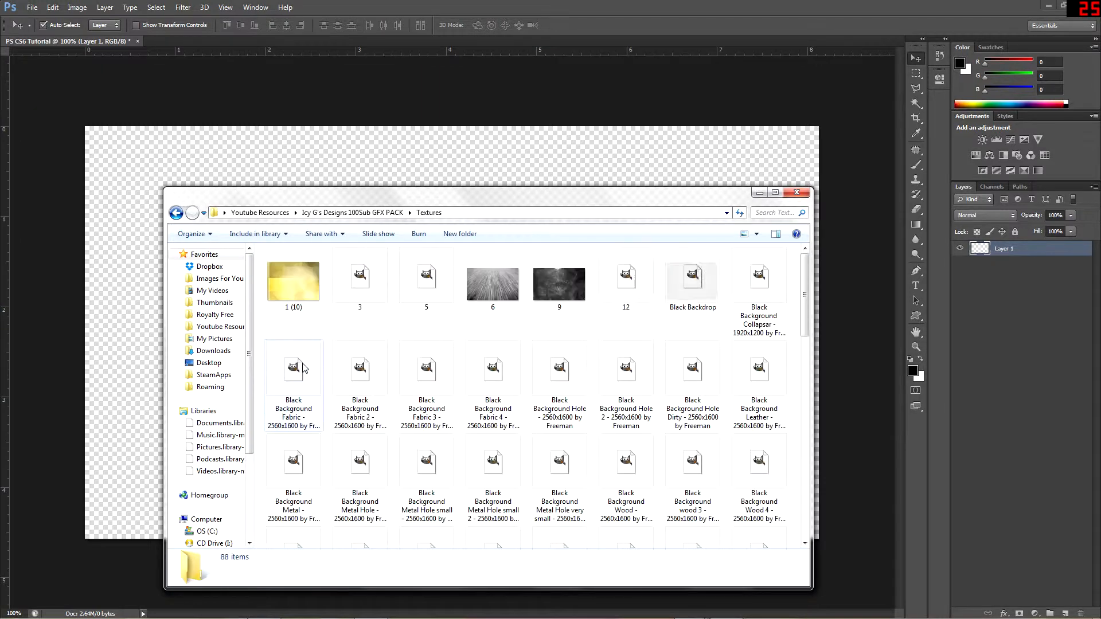
Look through the graphics pack's Textures and BGs folders, return to its main folder and switch back to Photoshop
scroll(369, 348, down, 8)
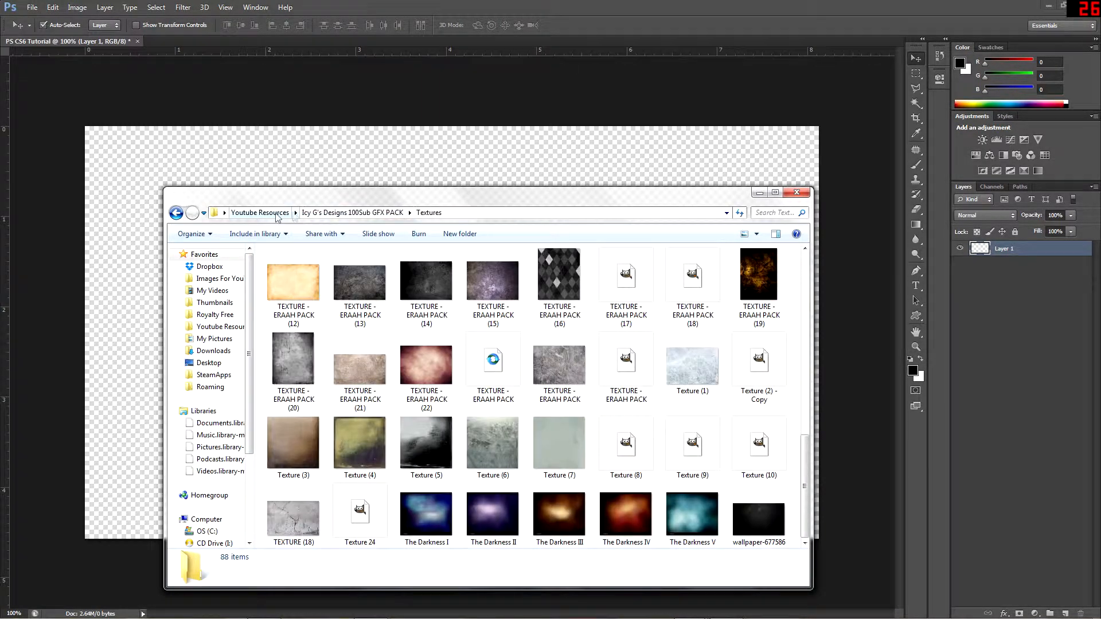
click(386, 215)
double_click(293, 278)
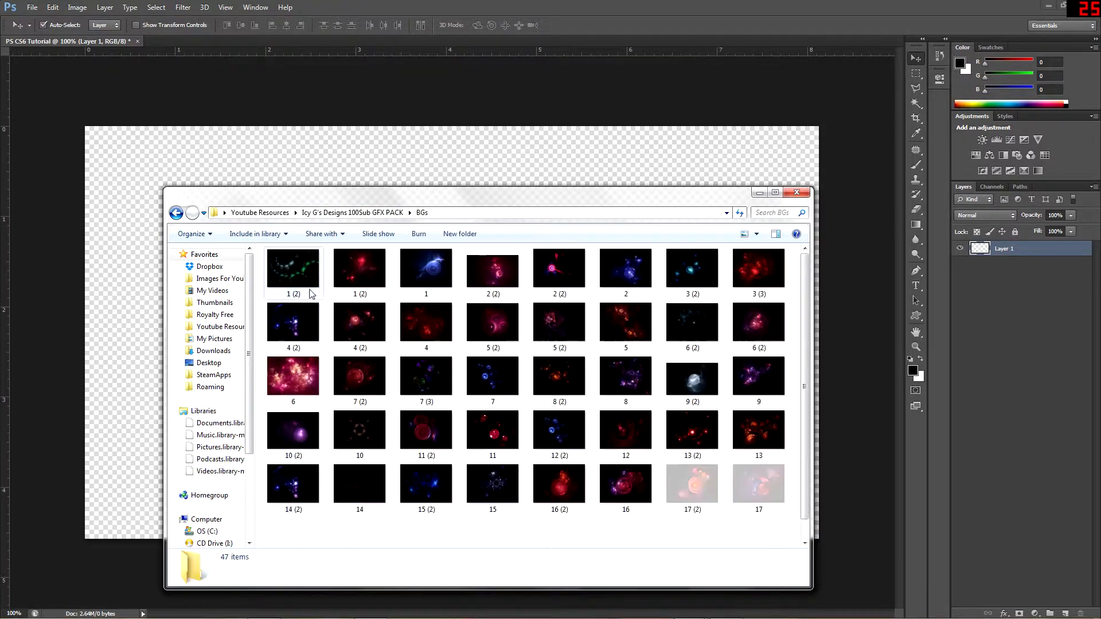
scroll(363, 371, down, 1)
click(321, 214)
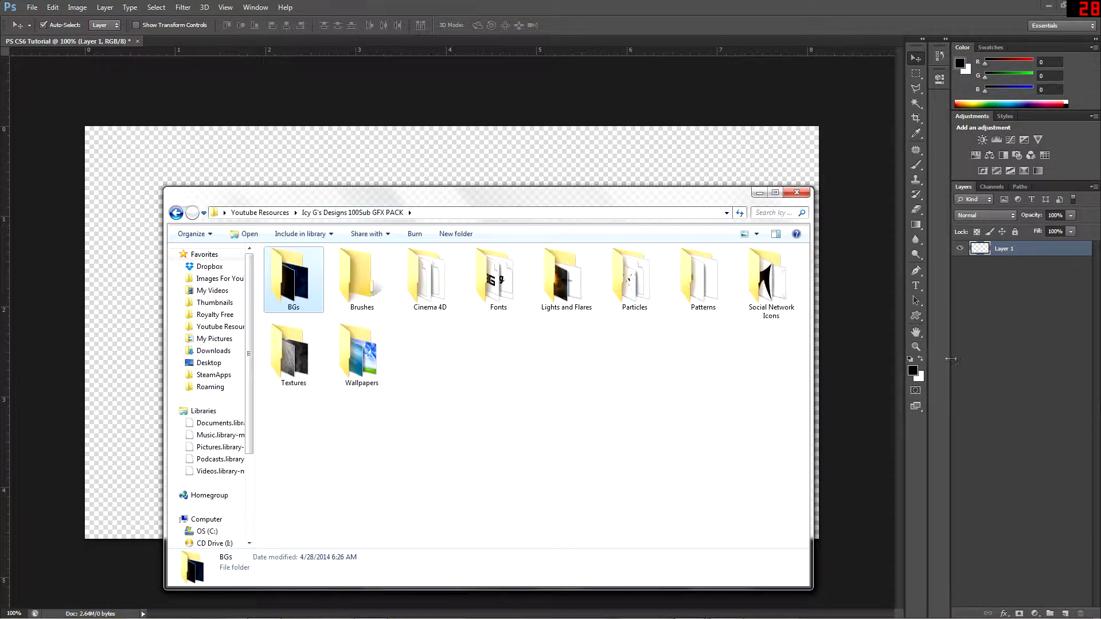
click(1012, 386)
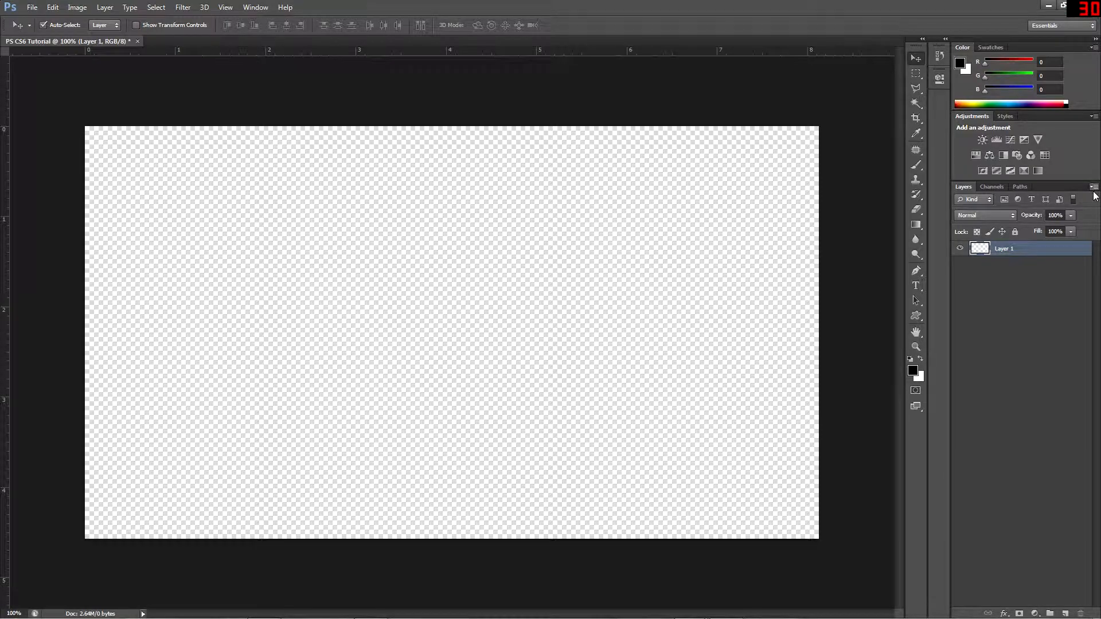
Examine the document's channels and paths and the layer commands available for Layer 1
click(991, 187)
click(1021, 187)
click(965, 187)
click(1094, 187)
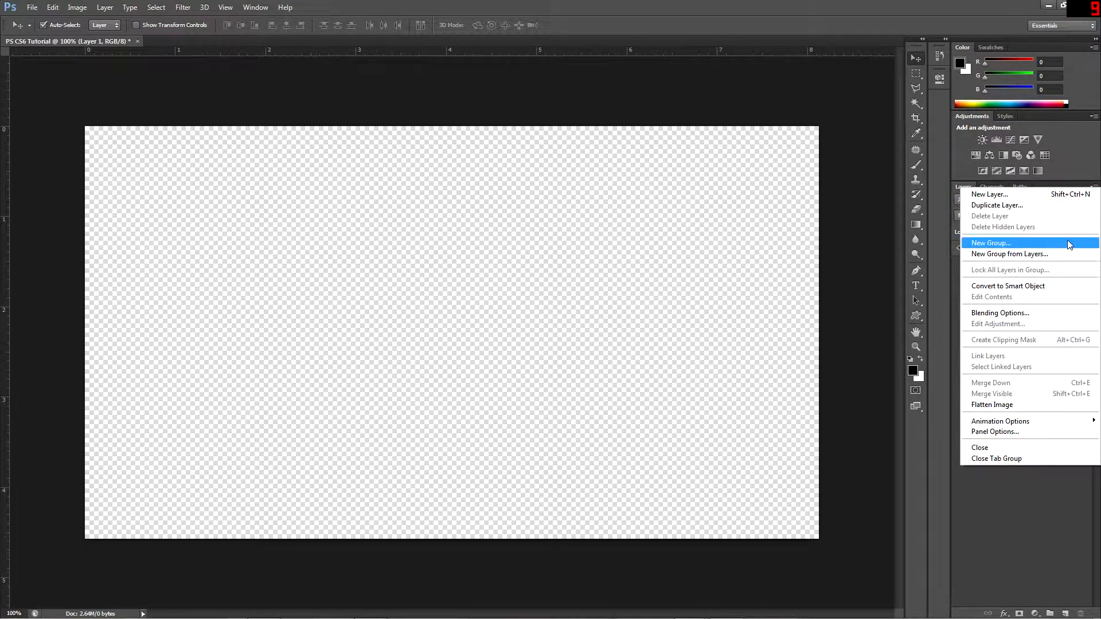
click(980, 550)
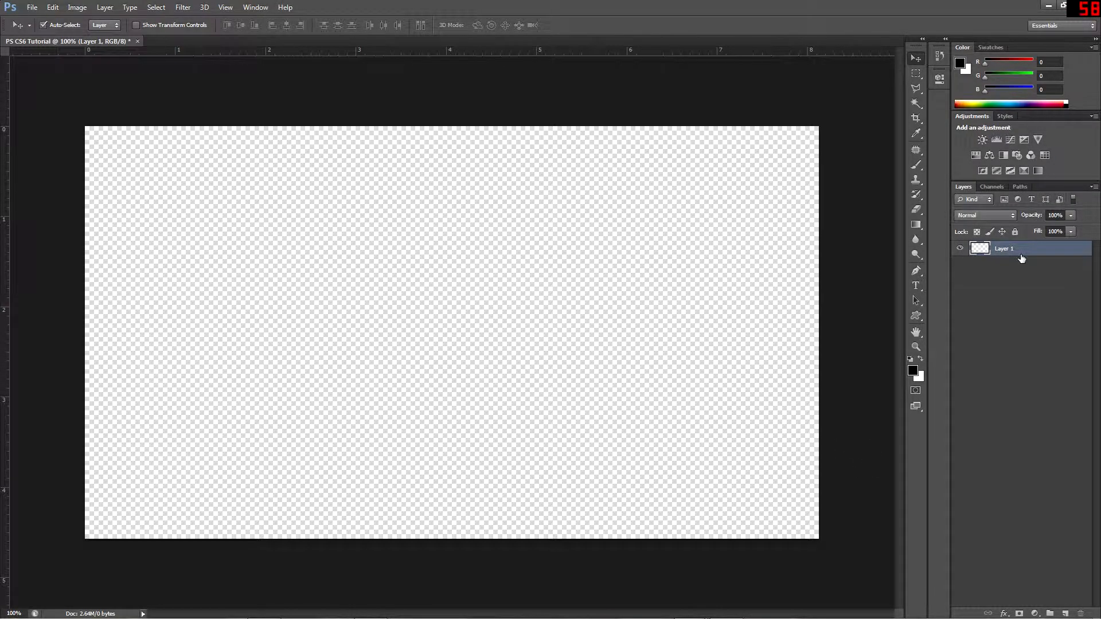
right_click(1003, 251)
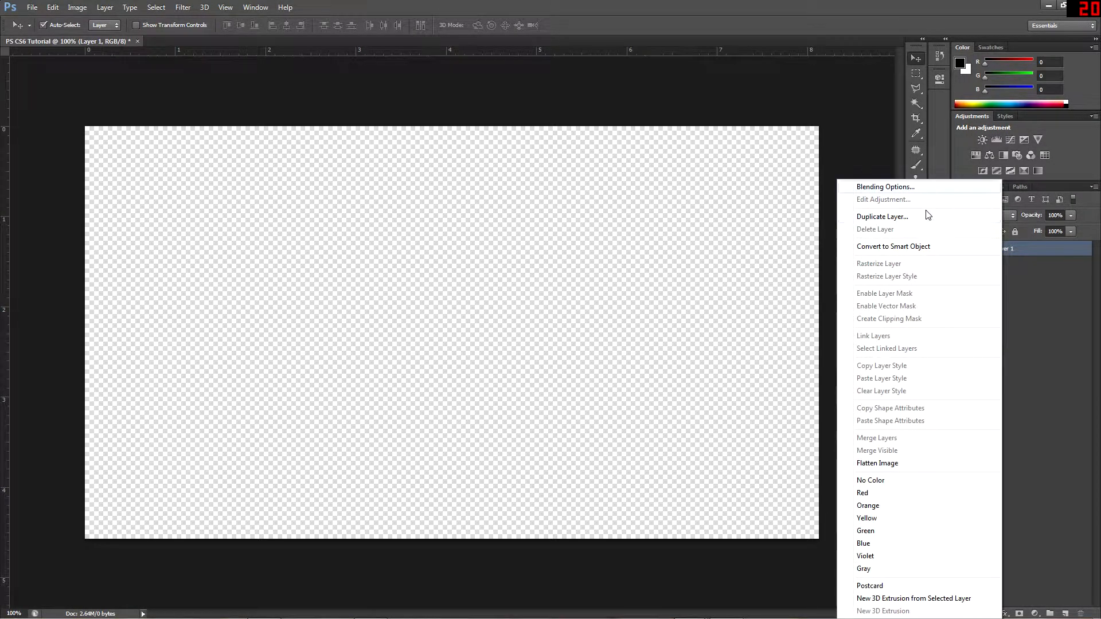
click(1091, 473)
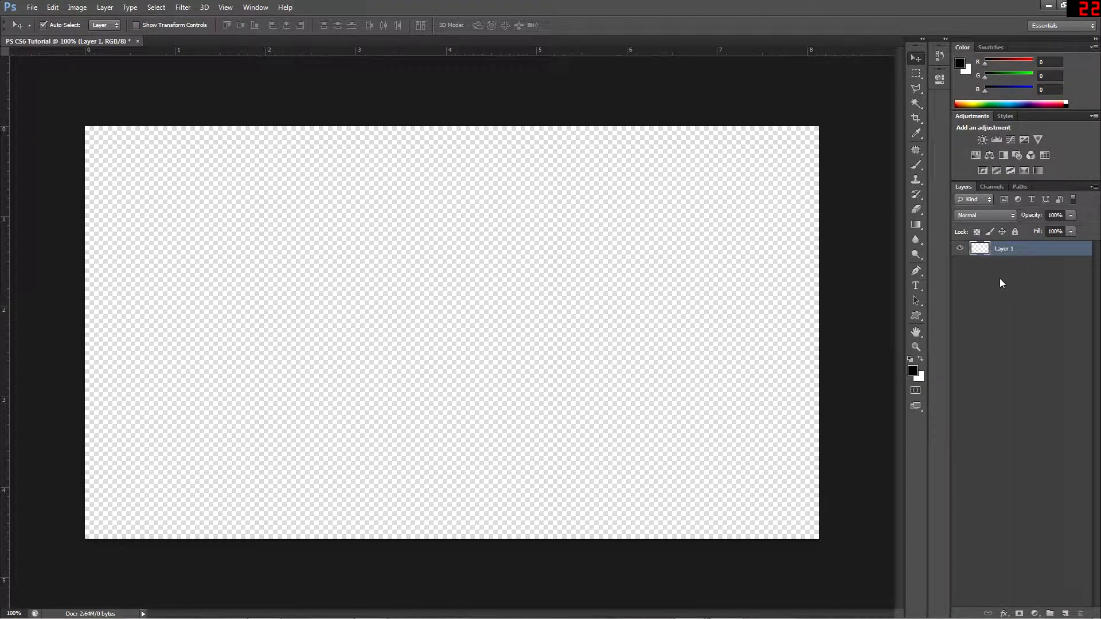
Add a new empty layer with the default settings above Layer 1 and reselect Layer 1
click(1094, 187)
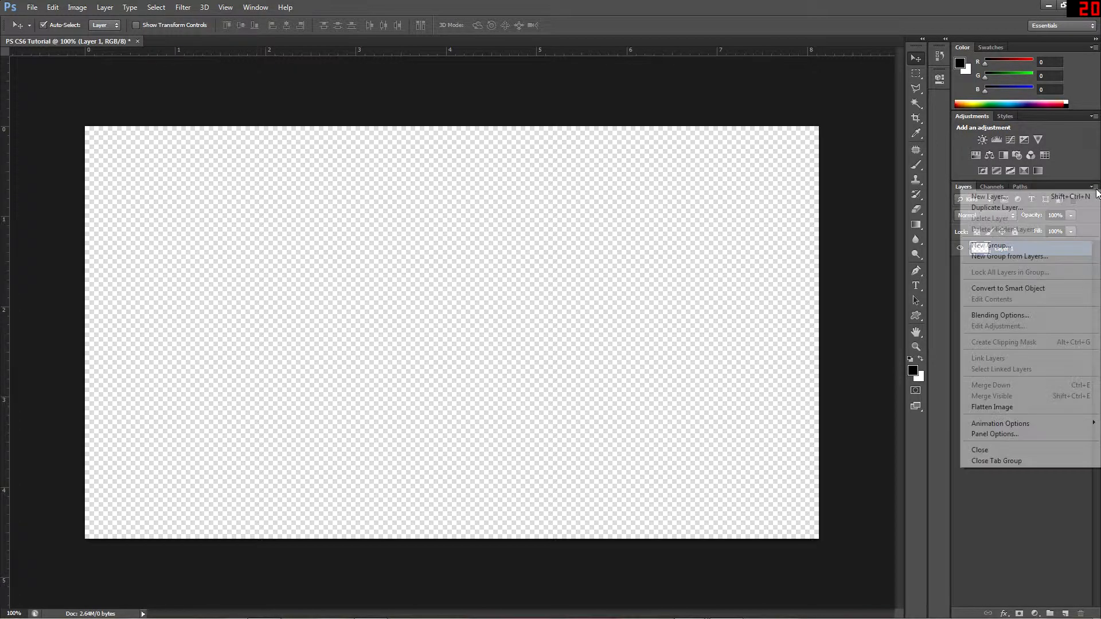
click(992, 245)
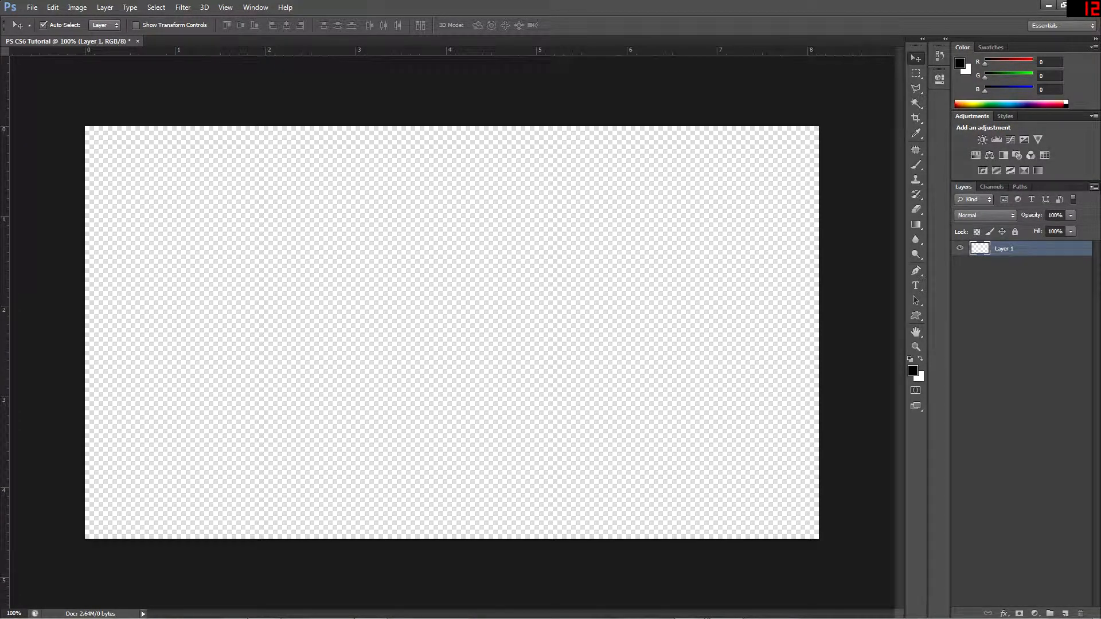
click(485, 135)
click(1008, 268)
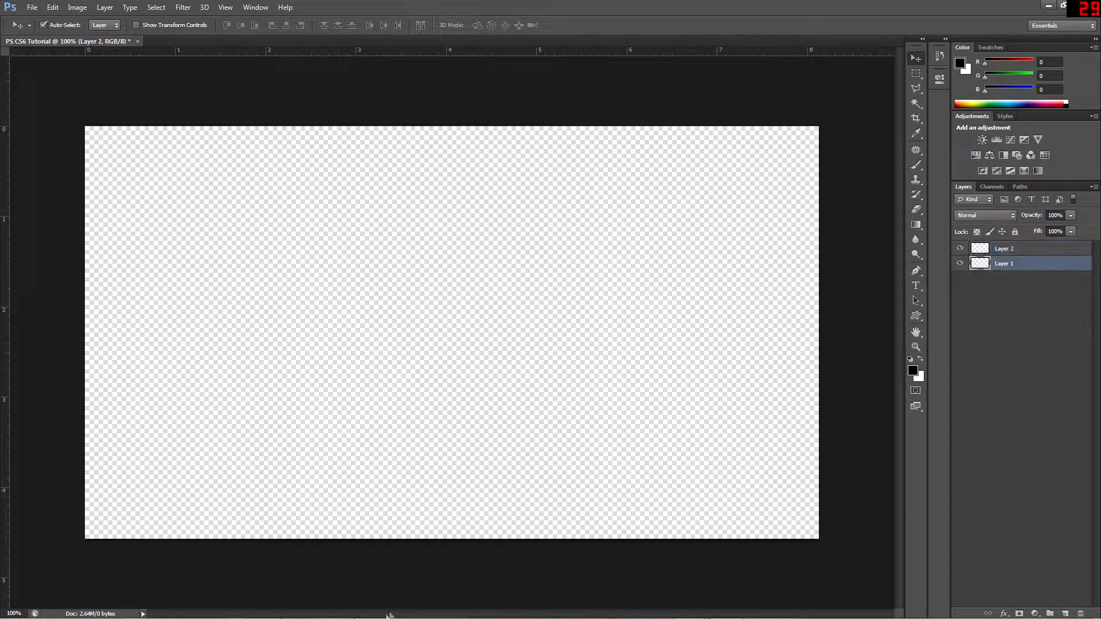
Switch to Windows Explorer and place the Abstract-Cool-488521 image from the Wallpapers folder into the document
click(374, 609)
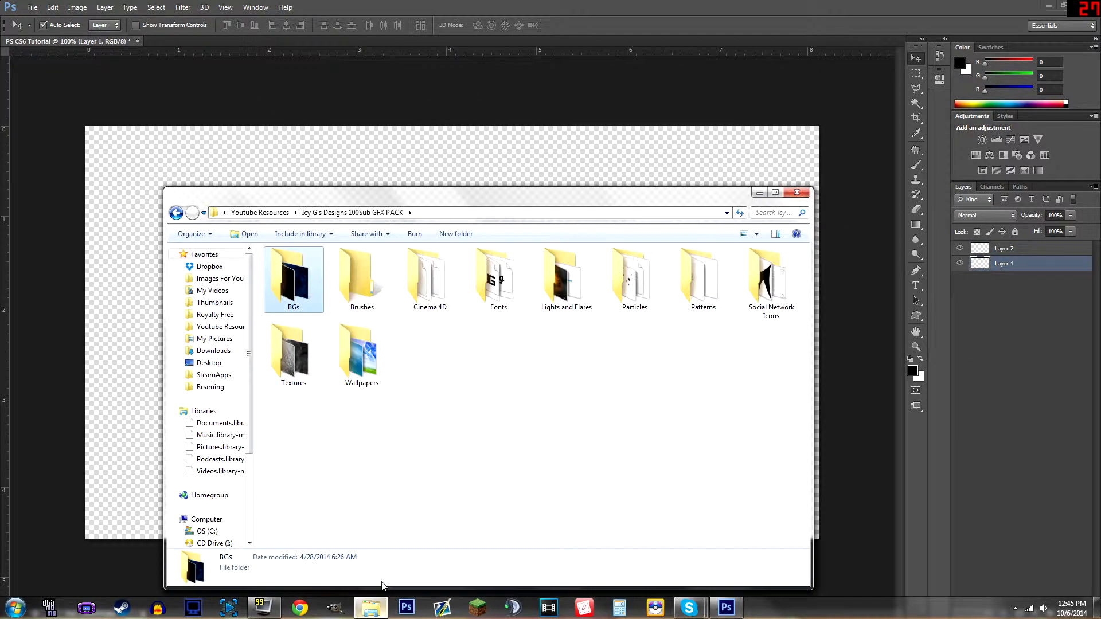
double_click(382, 367)
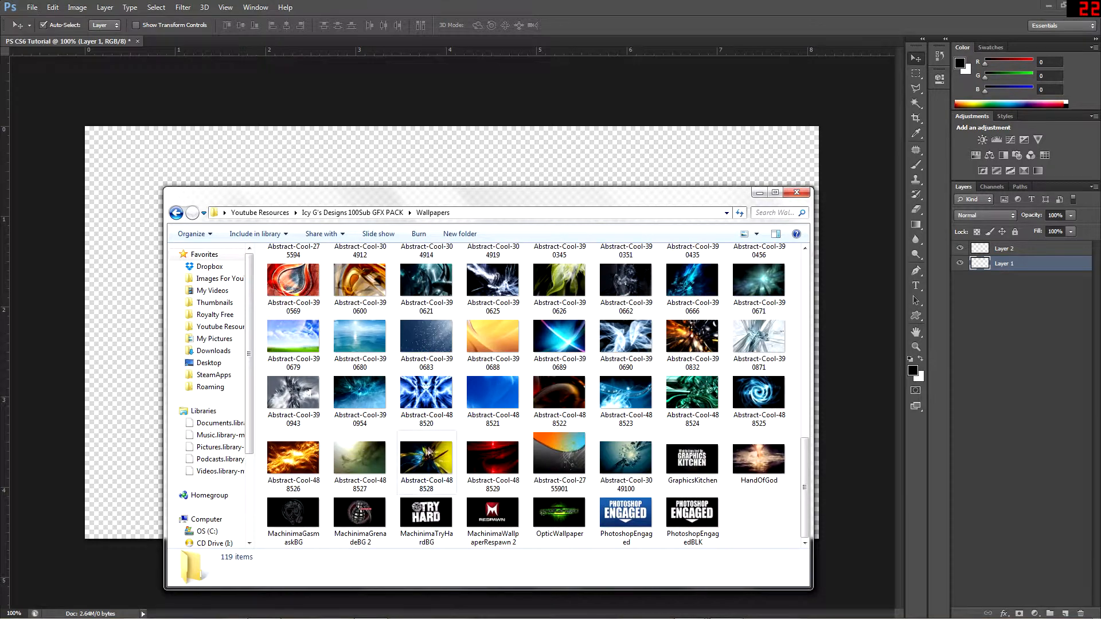
drag(492, 392, 390, 206)
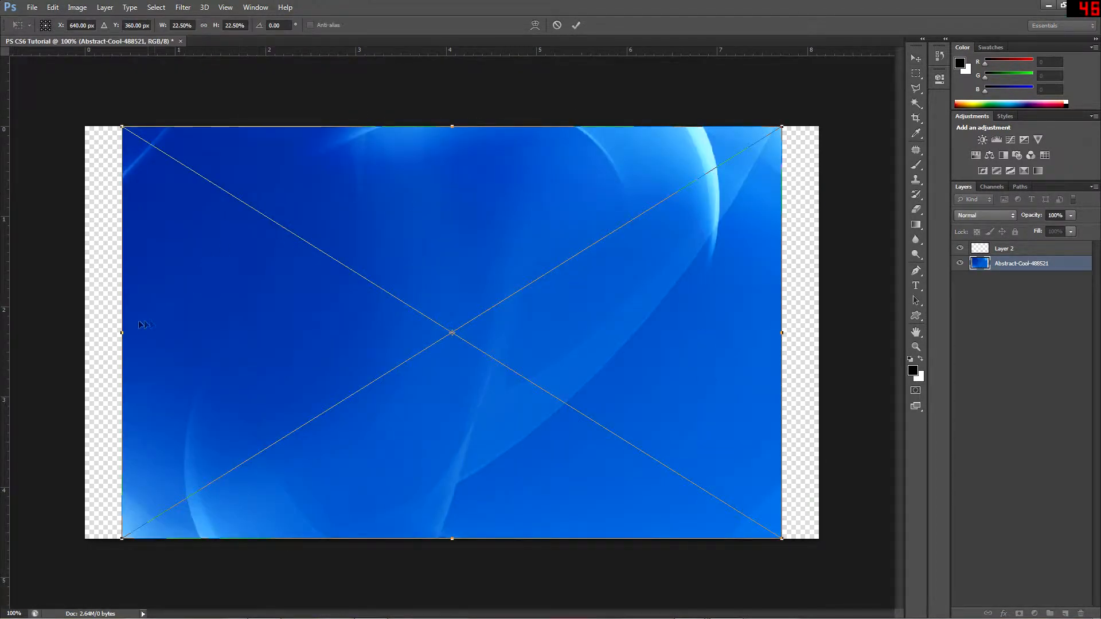
Stretch the placed wallpaper to about 25.43% width so it covers the whole canvas, and commit the placement
drag(122, 332, 77, 333)
drag(783, 327, 824, 332)
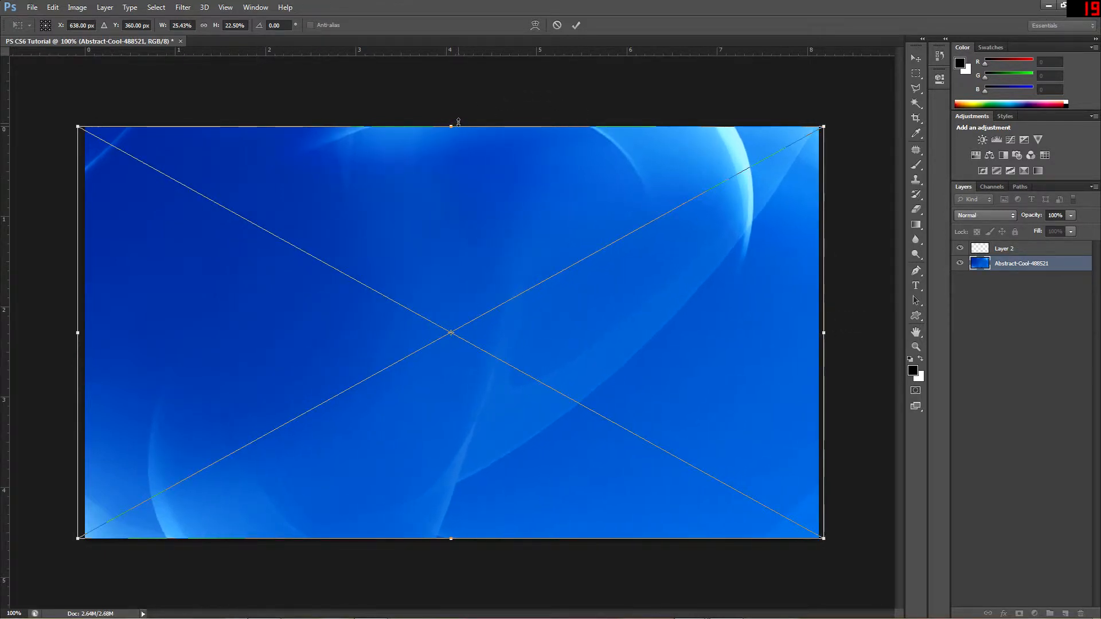
drag(459, 121, 460, 118)
drag(462, 542, 462, 540)
right_click(479, 314)
click(512, 318)
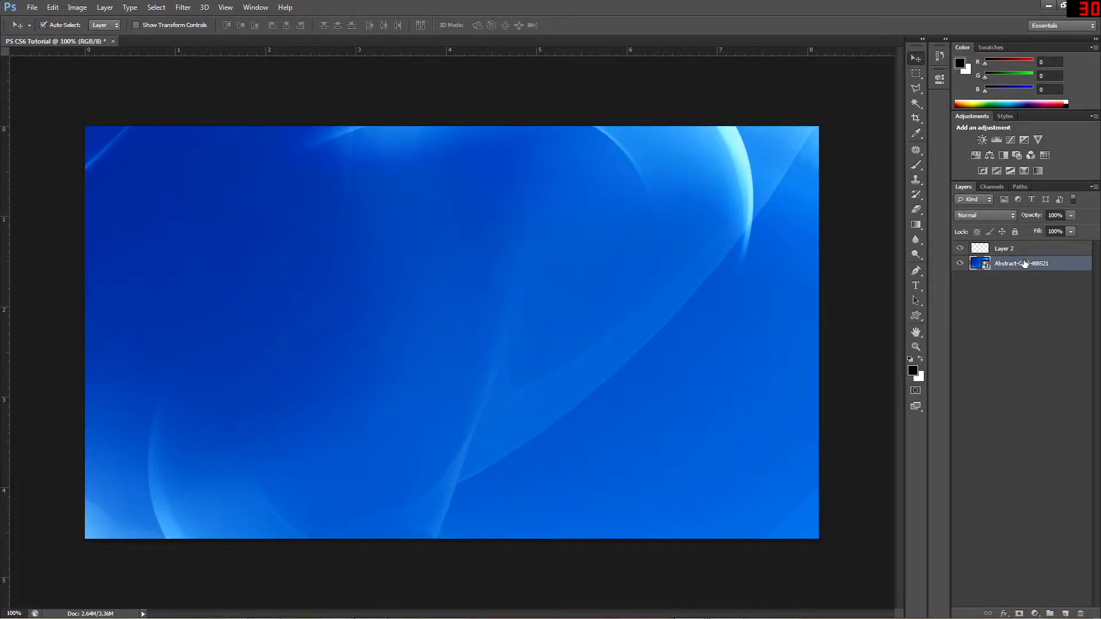
Rename the wallpaper layer as Background
click(1026, 292)
double_click(1042, 264)
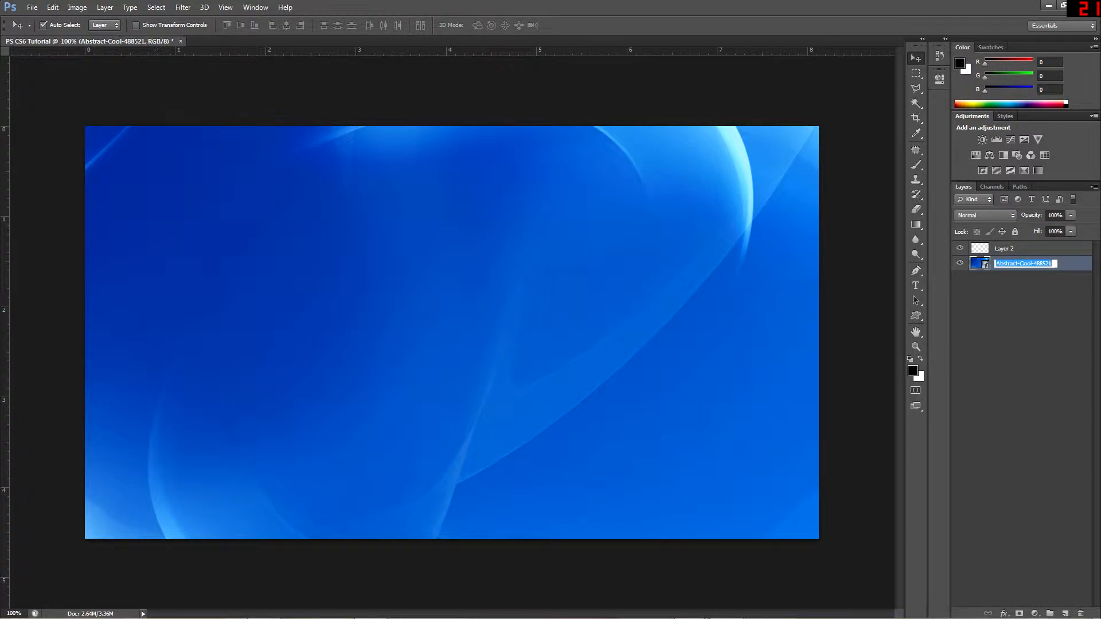
text(Background)
click(1024, 309)
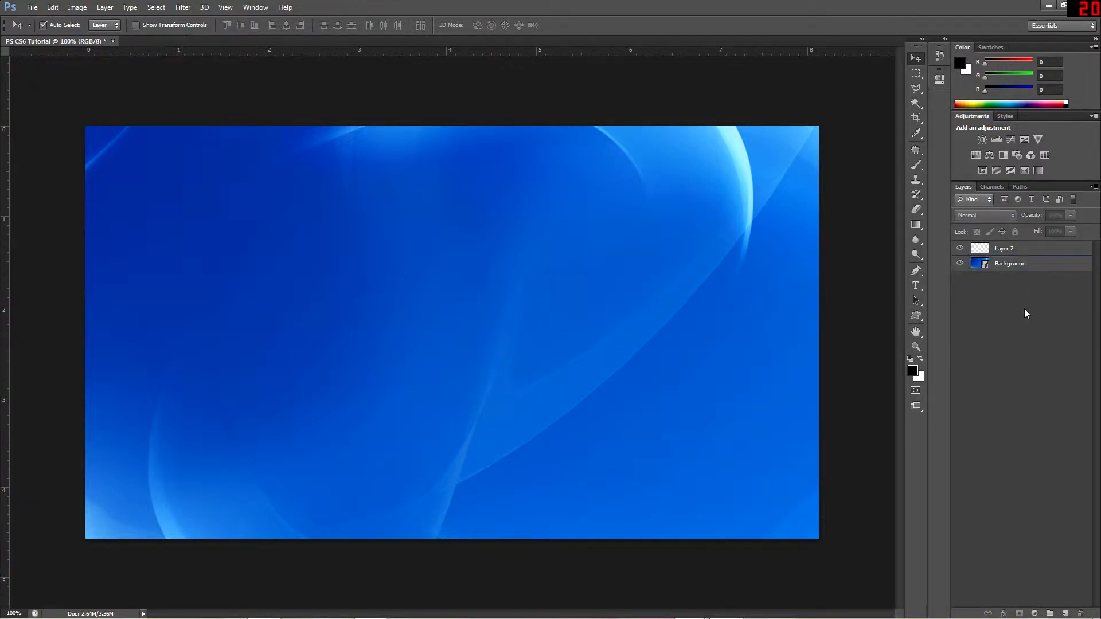
Activate the Brush tool and rasterize the Background smart object so it can be painted on
click(1006, 250)
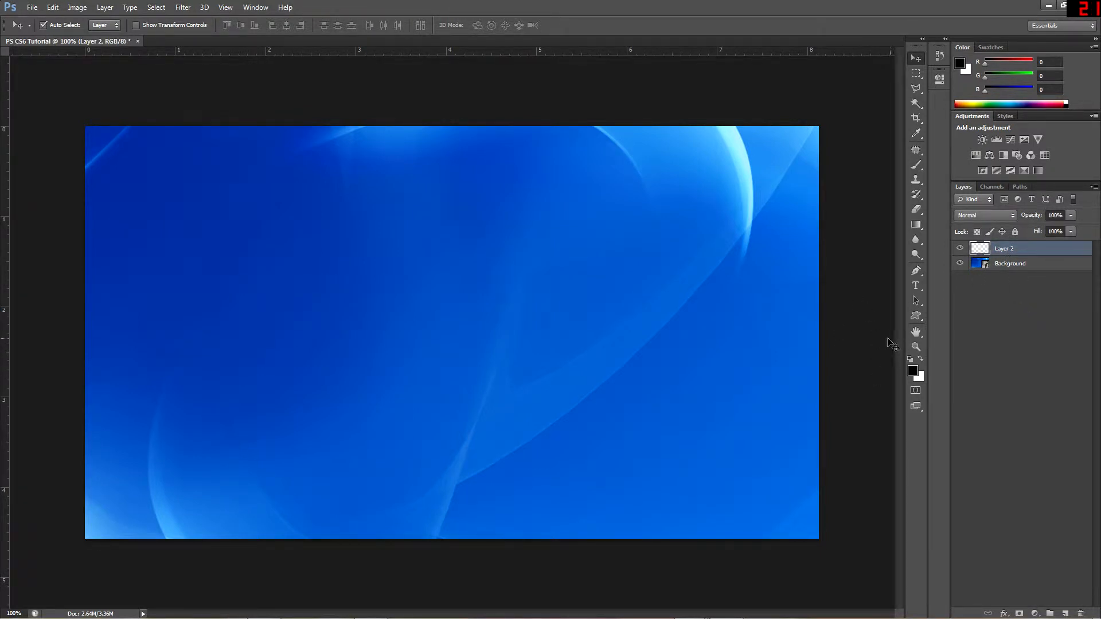
key(b)
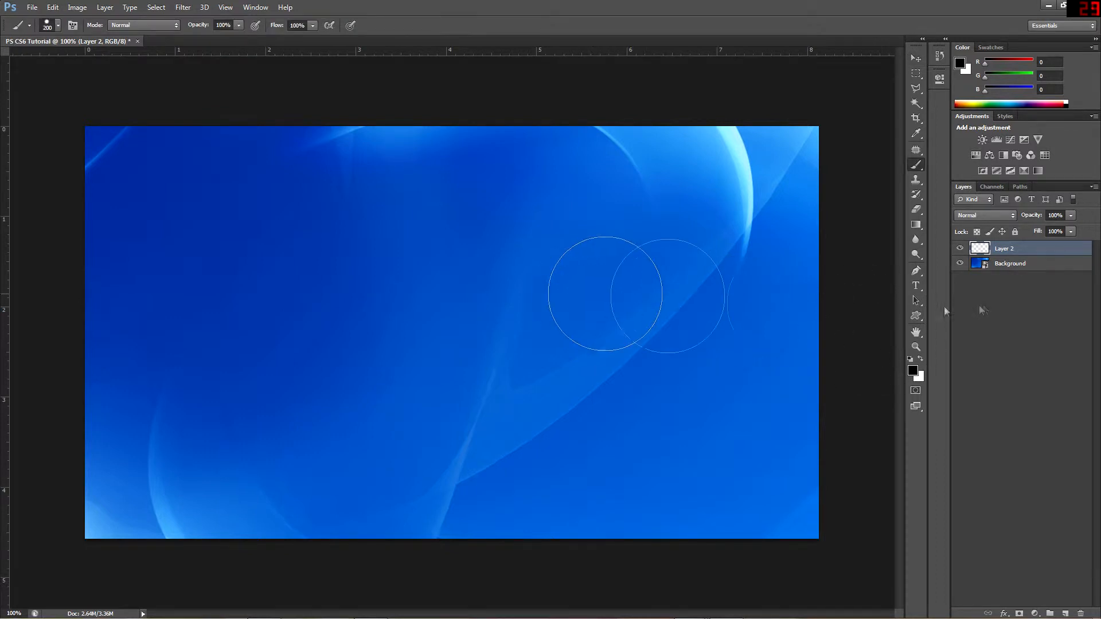
click(1023, 264)
click(658, 243)
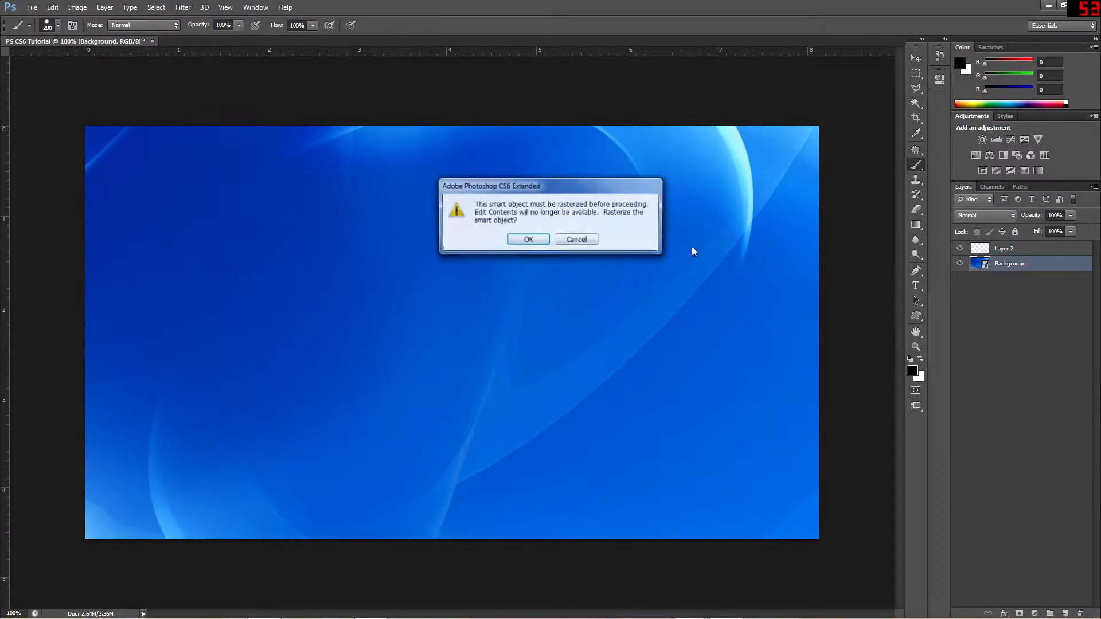
click(523, 239)
Paint a broad black test stroke on the Background layer, toggle its visibility and undo the stroke
mouse_move(597, 239)
mouse_down()
mouse_move(438, 401)
mouse_move(573, 399)
mouse_up()
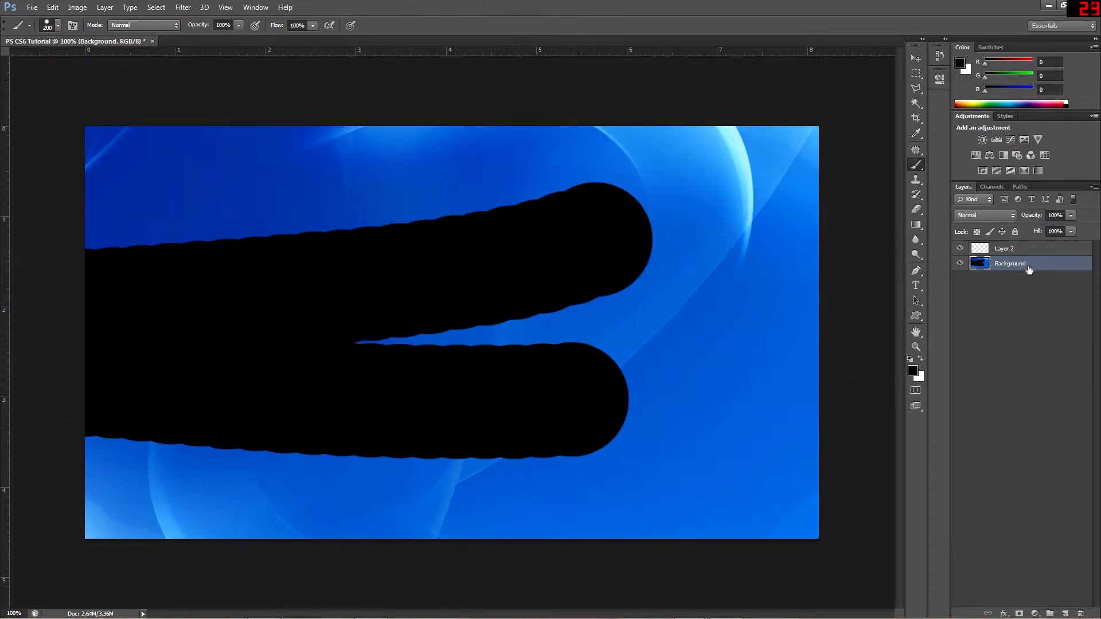
click(960, 263)
click(960, 264)
key(ctrl+z)
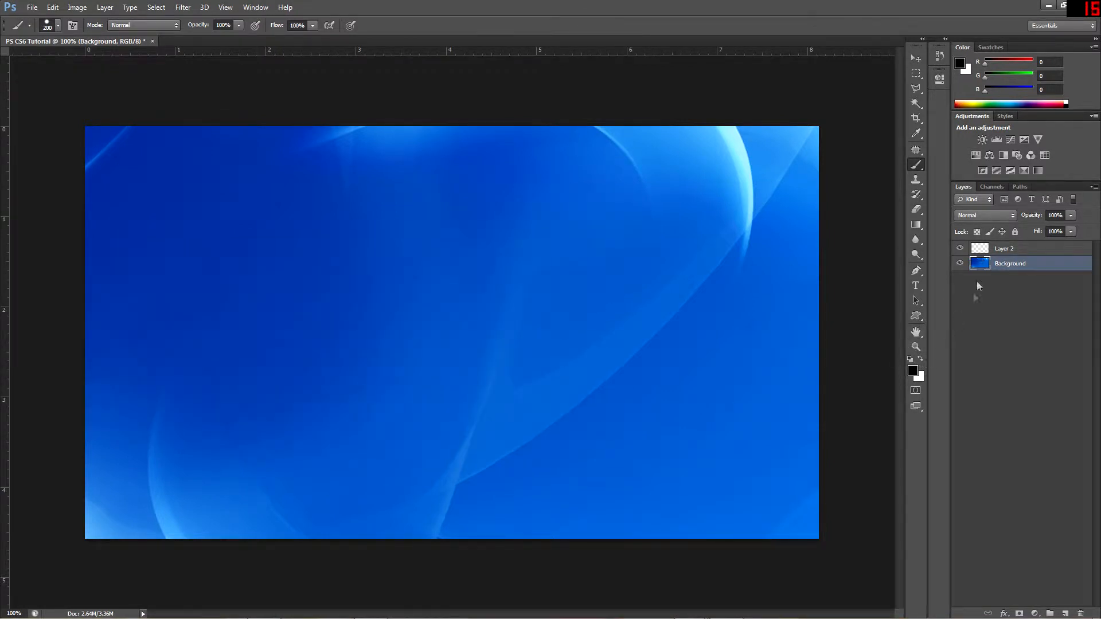
Paint a broad black test stroke on Layer 2, toggling each layer's visibility to compare them, and delete Layer 2
click(1000, 250)
mouse_move(673, 278)
mouse_down()
mouse_move(745, 240)
mouse_move(192, 249)
mouse_move(631, 435)
mouse_move(694, 437)
mouse_up()
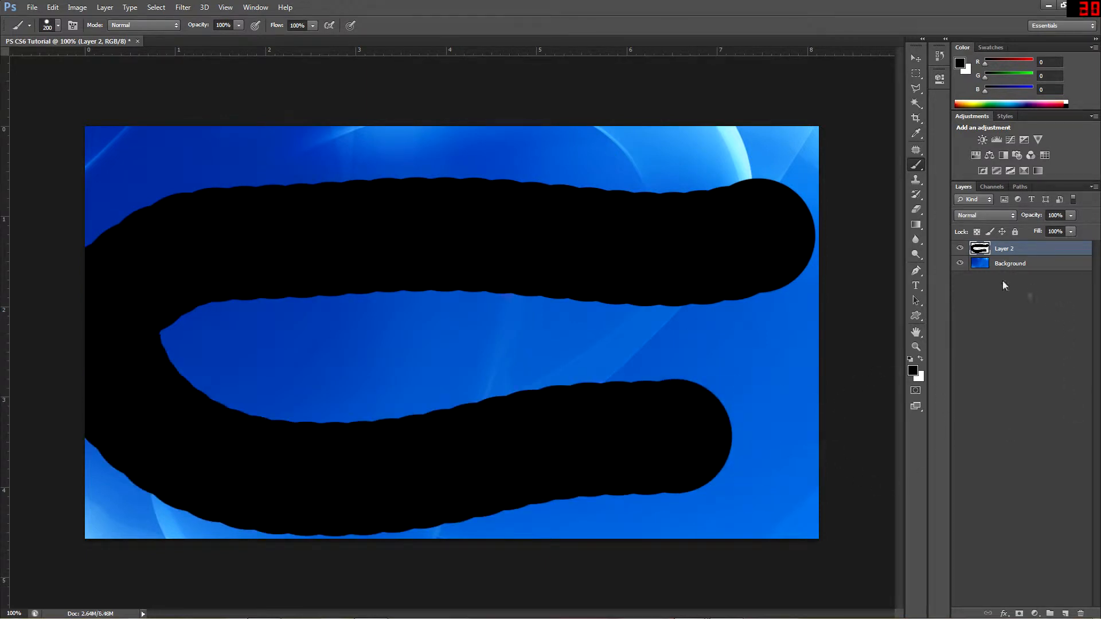
click(961, 265)
click(961, 265)
click(960, 250)
click(960, 250)
key(Delete)
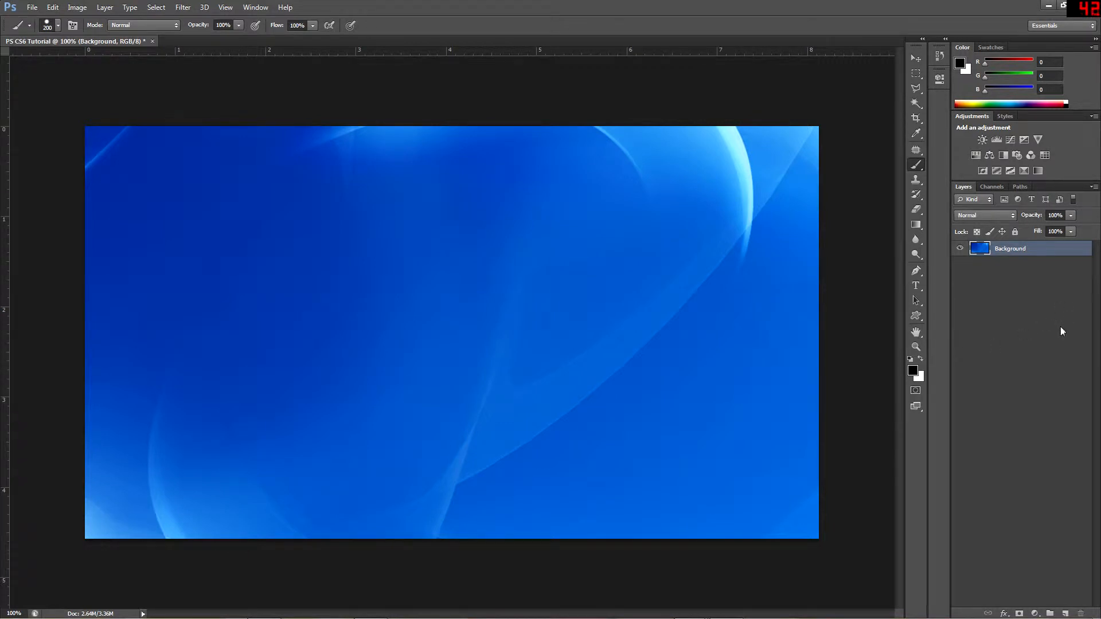
Activate the Move tool, switch to Windows Explorer and open the Thumbnails folder inside Images For YouTube Series
click(916, 60)
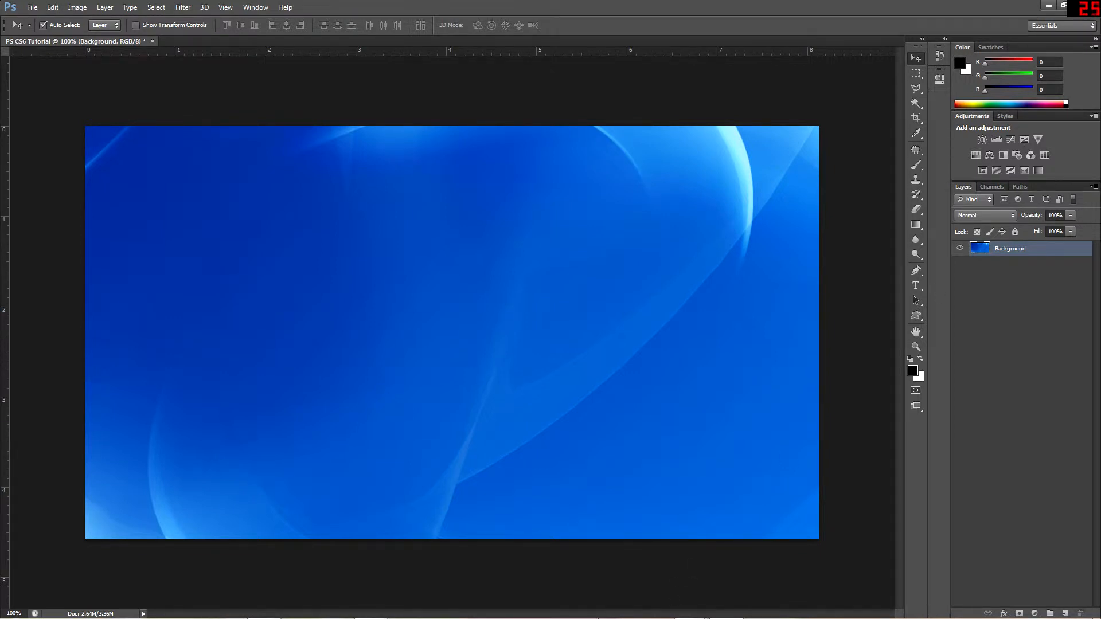
mouse_move(400, 603)
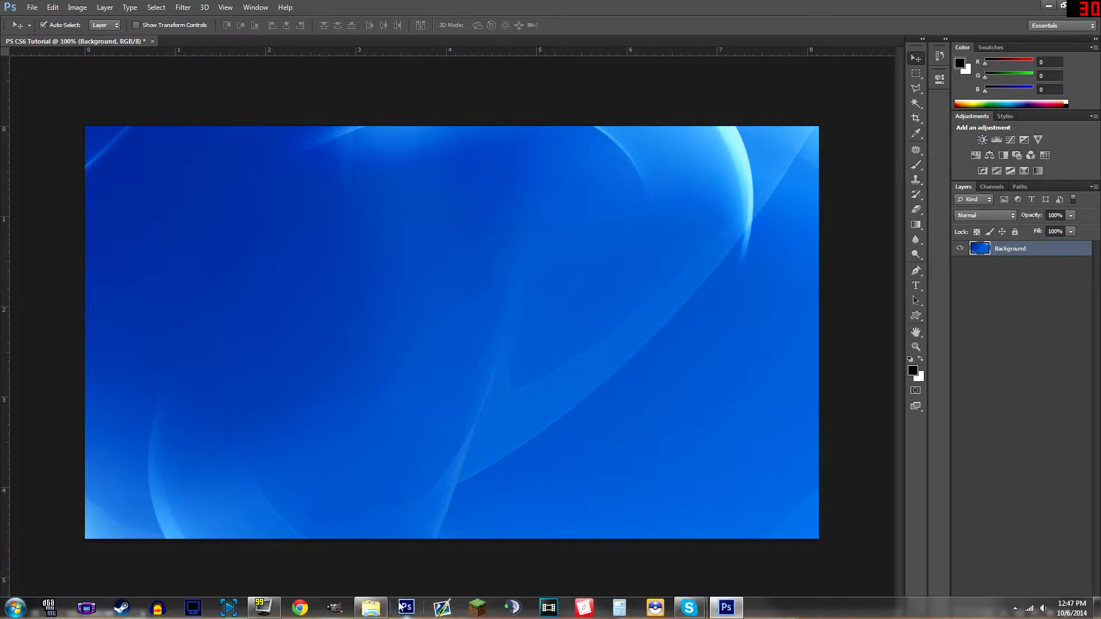
right_click(371, 607)
click(380, 373)
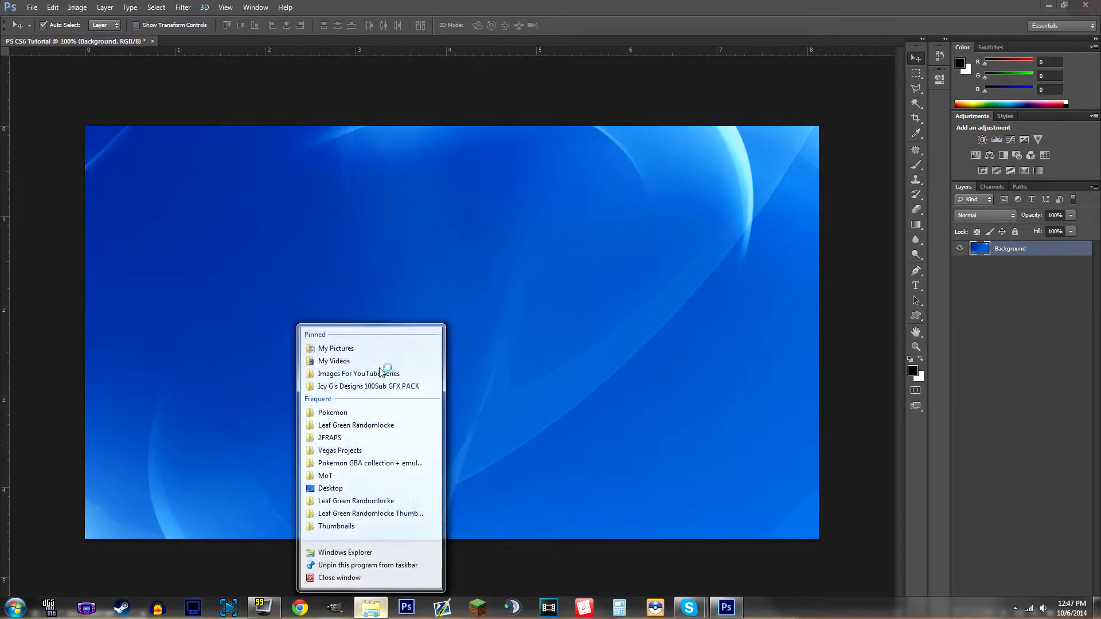
double_click(512, 375)
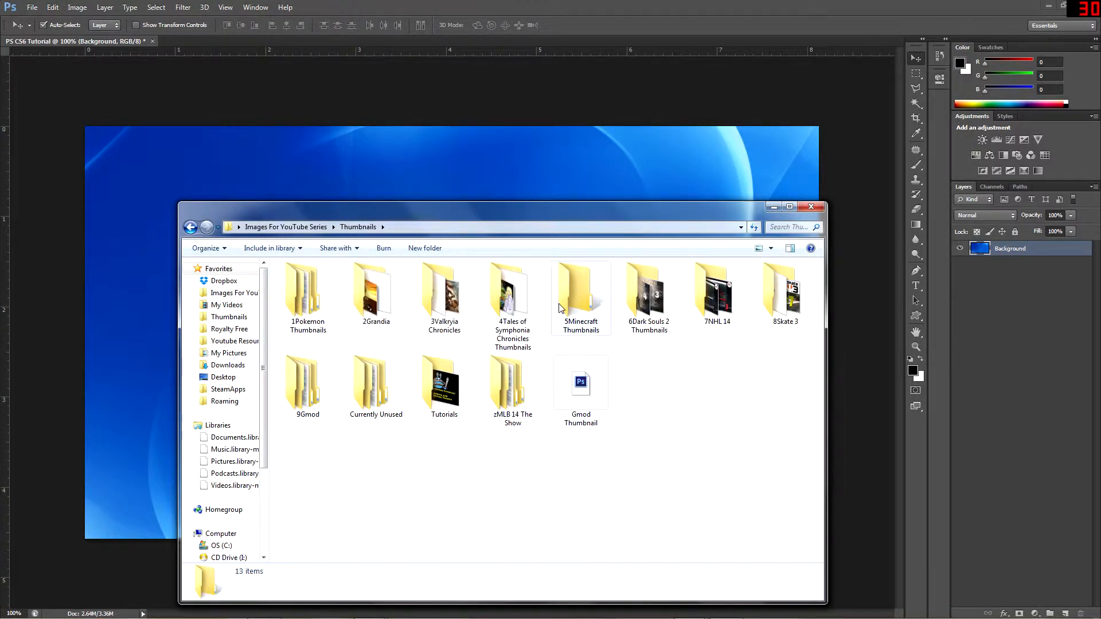
click(520, 373)
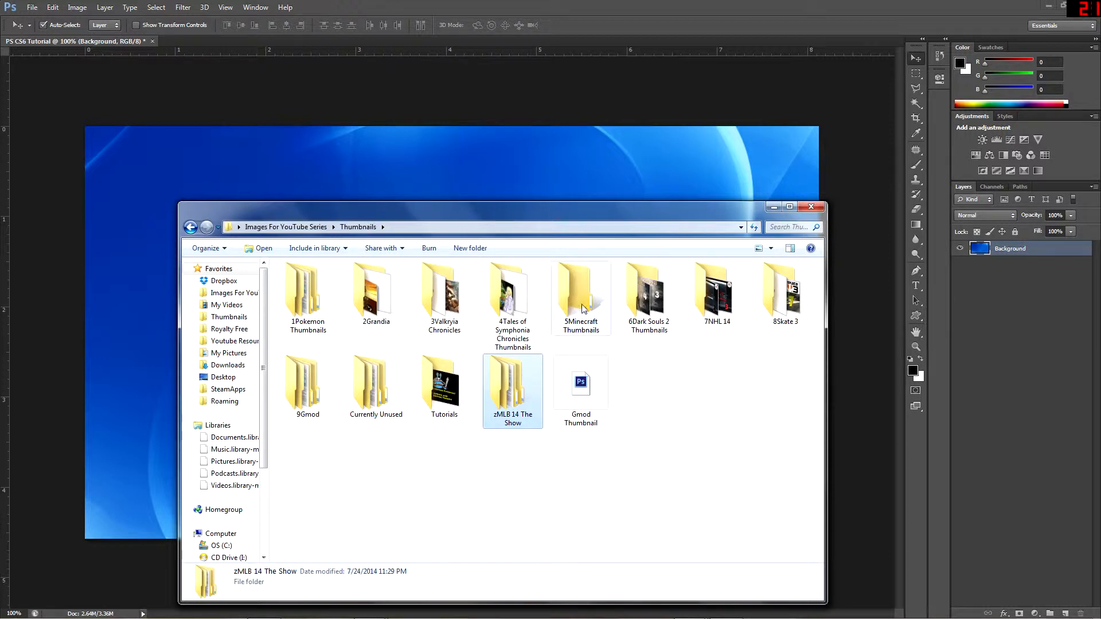
Place the Photoshop Logo image from the Tutorials > Photoshop folder above the Background layer
double_click(435, 396)
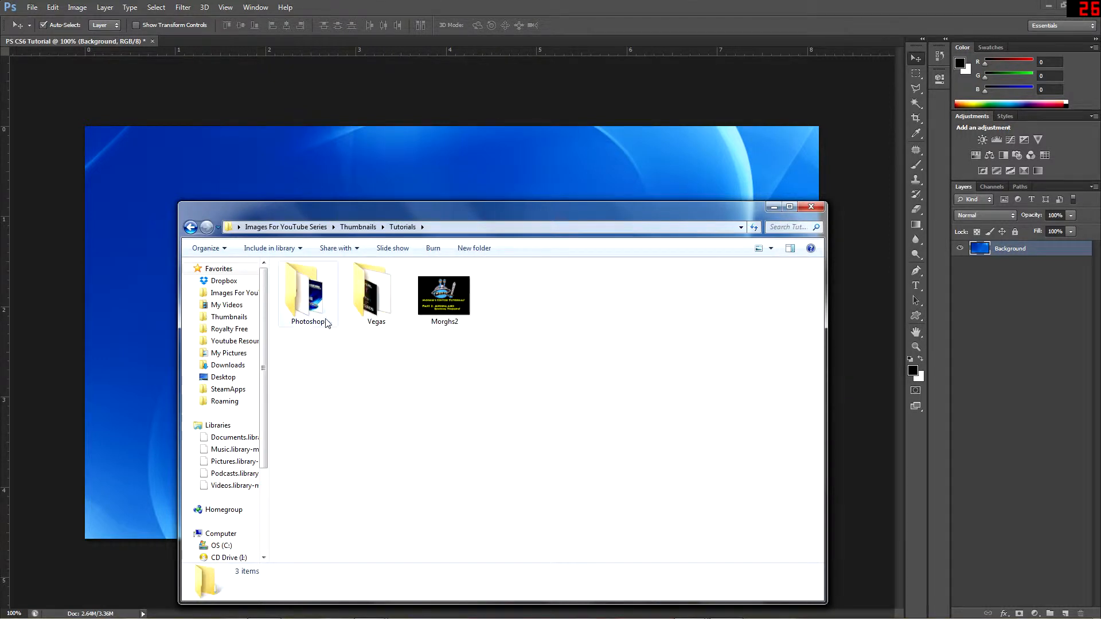
double_click(327, 323)
drag(325, 321, 288, 174)
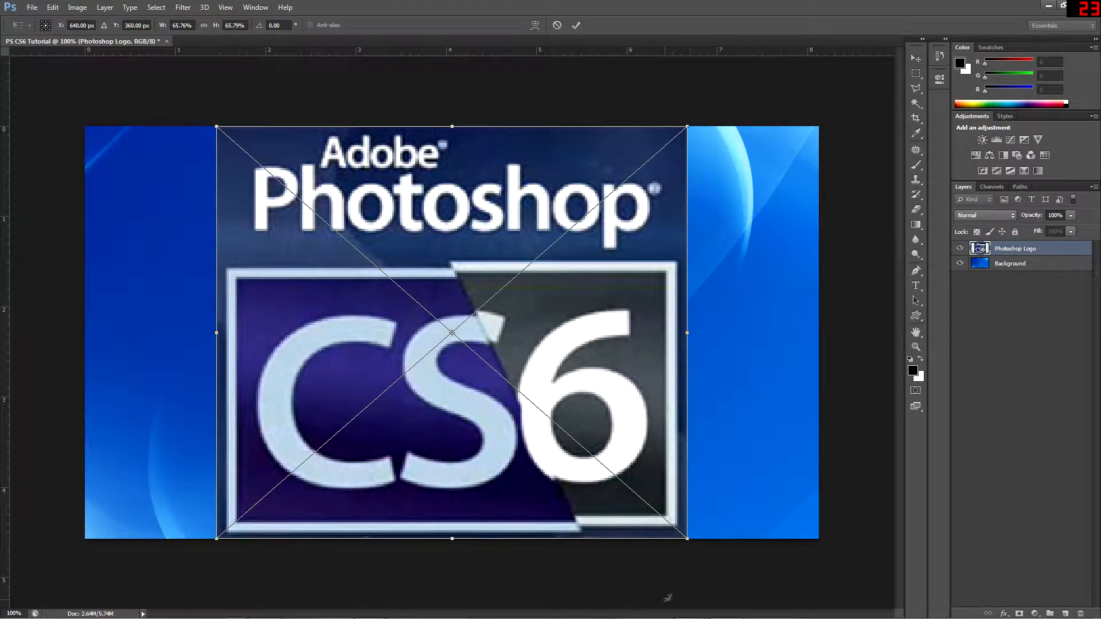
Scale down the placed Photoshop Logo, position it in the canvas's upper-left corner and commit the placement
drag(693, 544, 510, 311)
drag(331, 165, 195, 166)
right_click(235, 166)
click(315, 176)
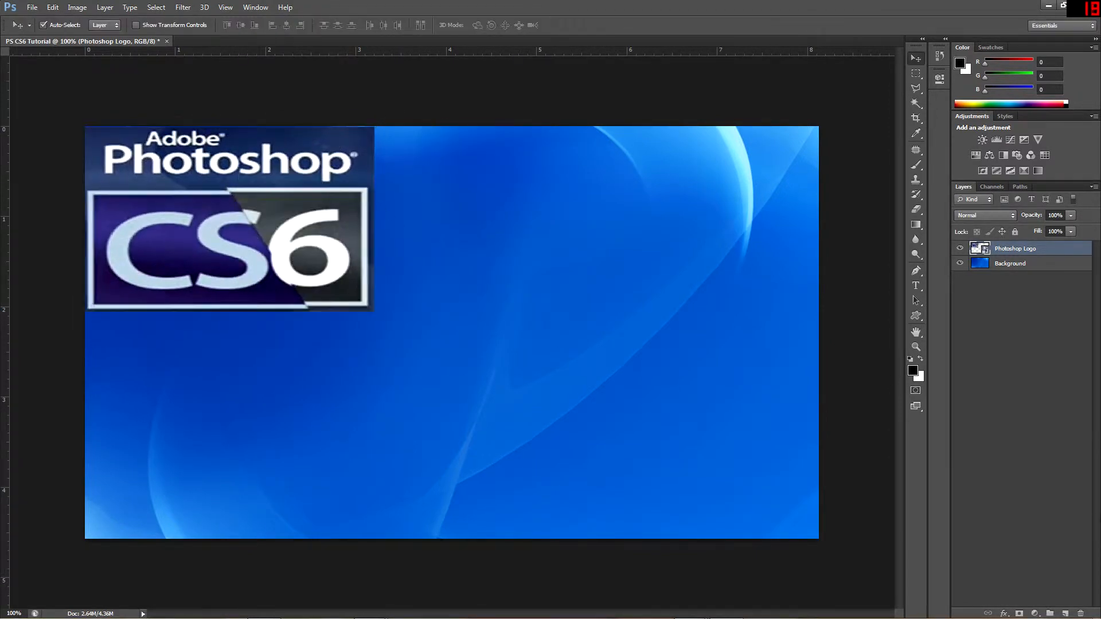
Add a new empty layer above the Photoshop Logo layer, and toggle the logo layer's visibility off and on
click(1093, 187)
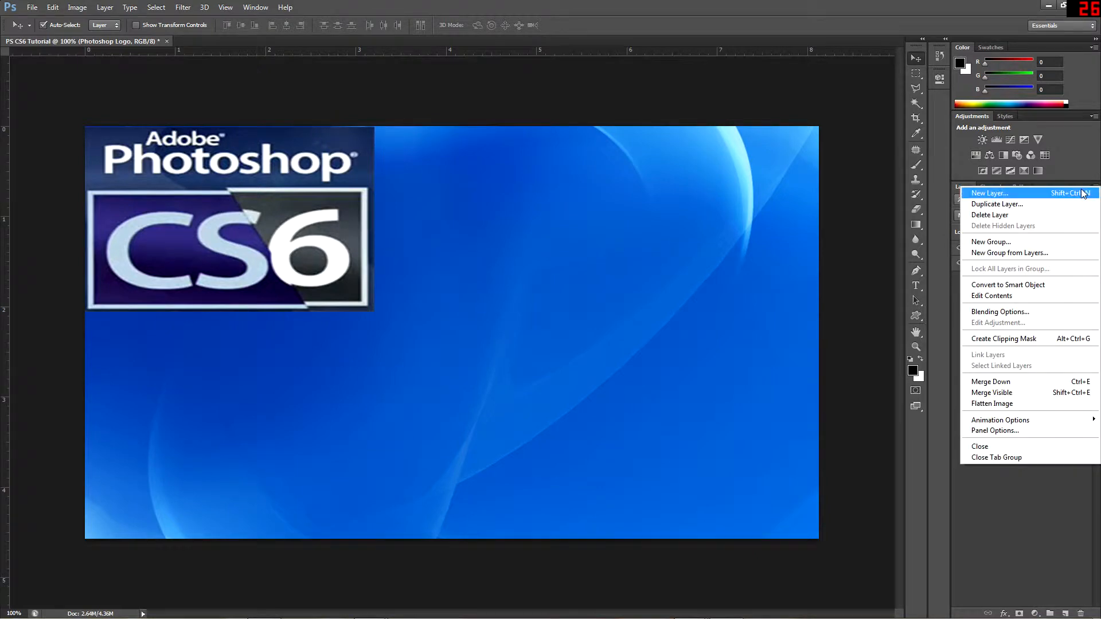
click(1059, 193)
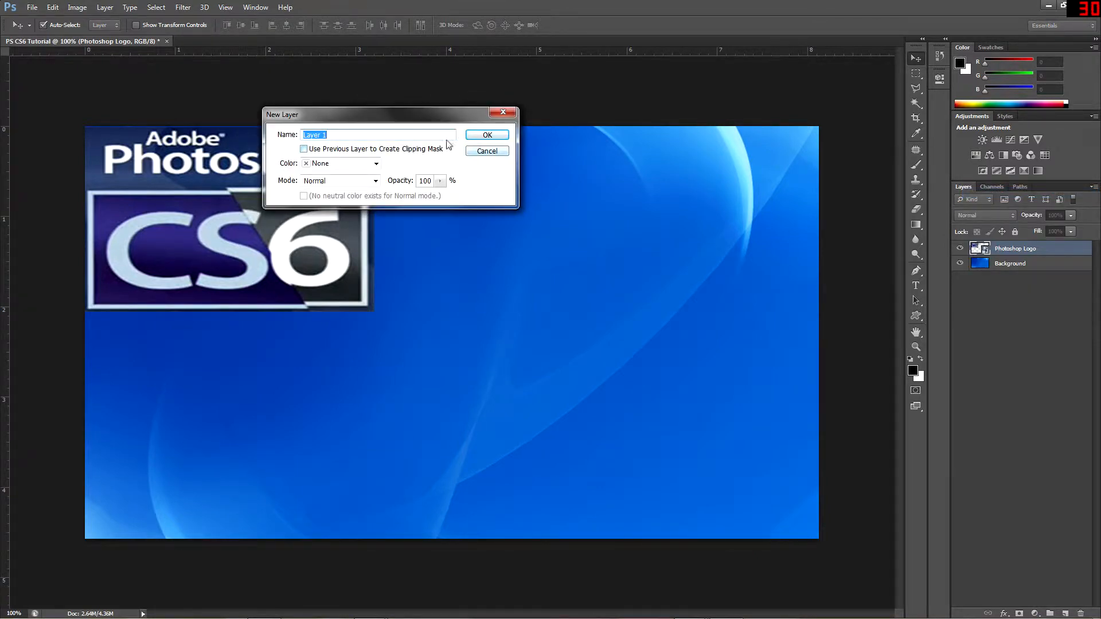
click(481, 137)
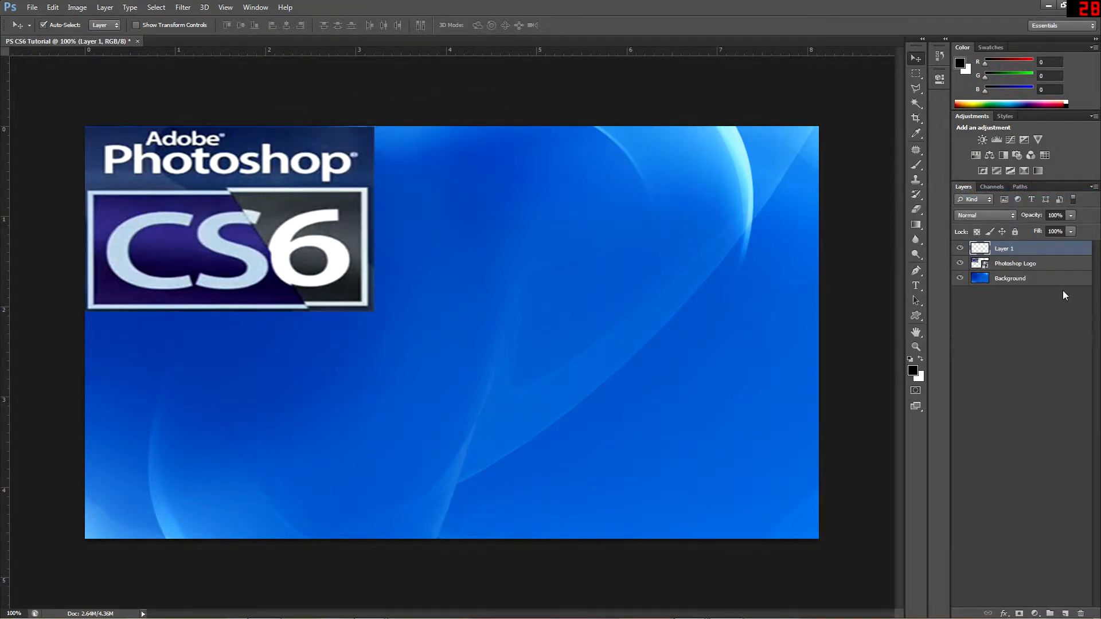
click(958, 264)
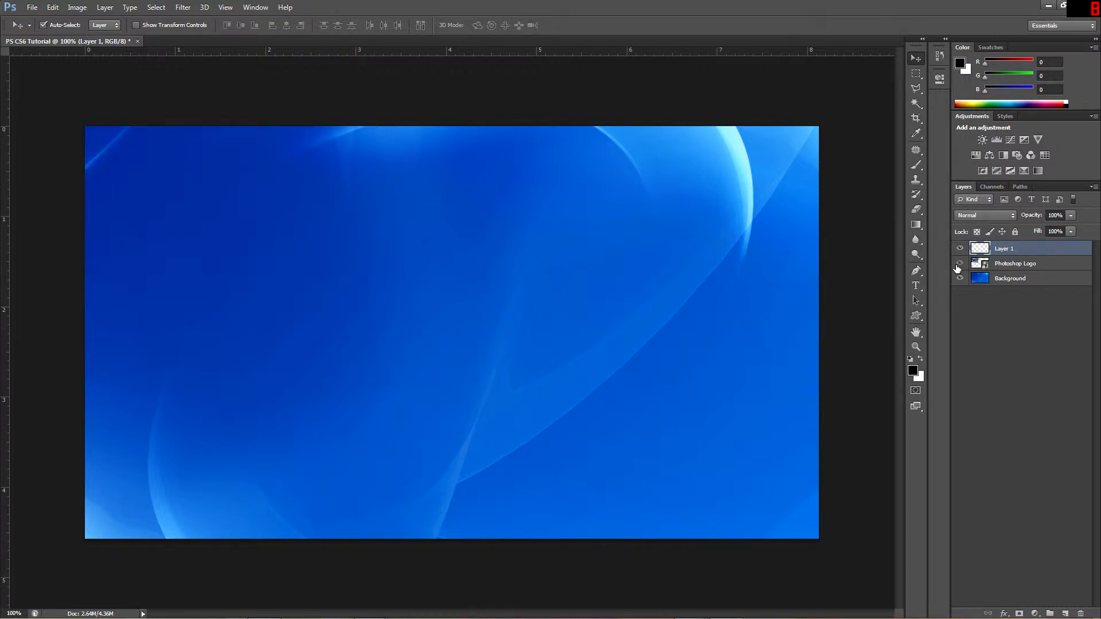
click(959, 264)
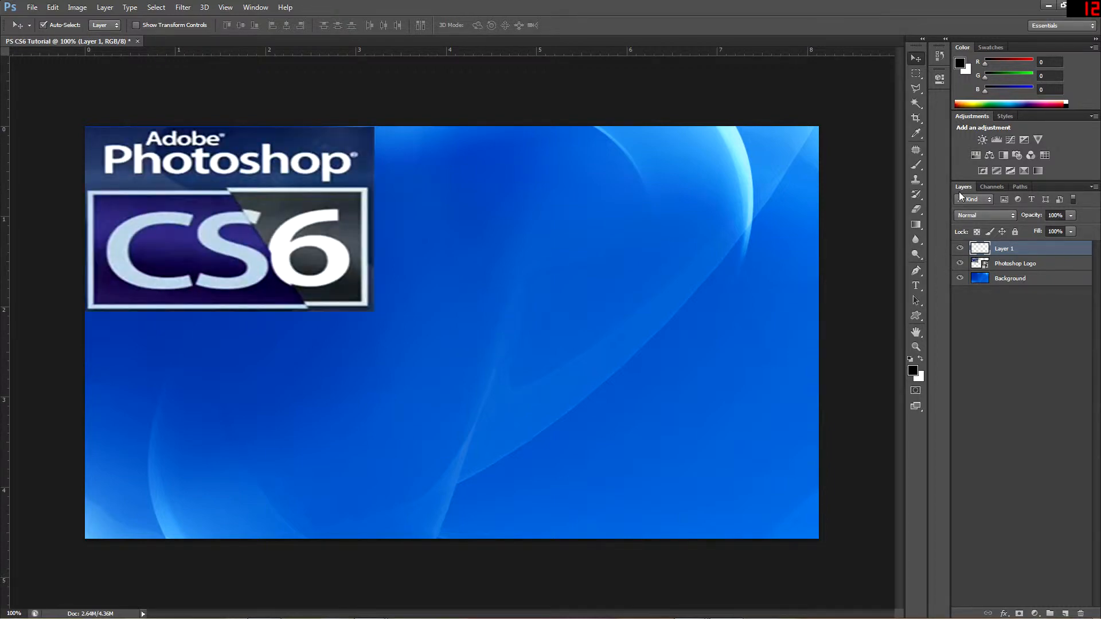
Draw a wide text box beside the logo on Layer 1 and set the font size to 24 pt
click(917, 286)
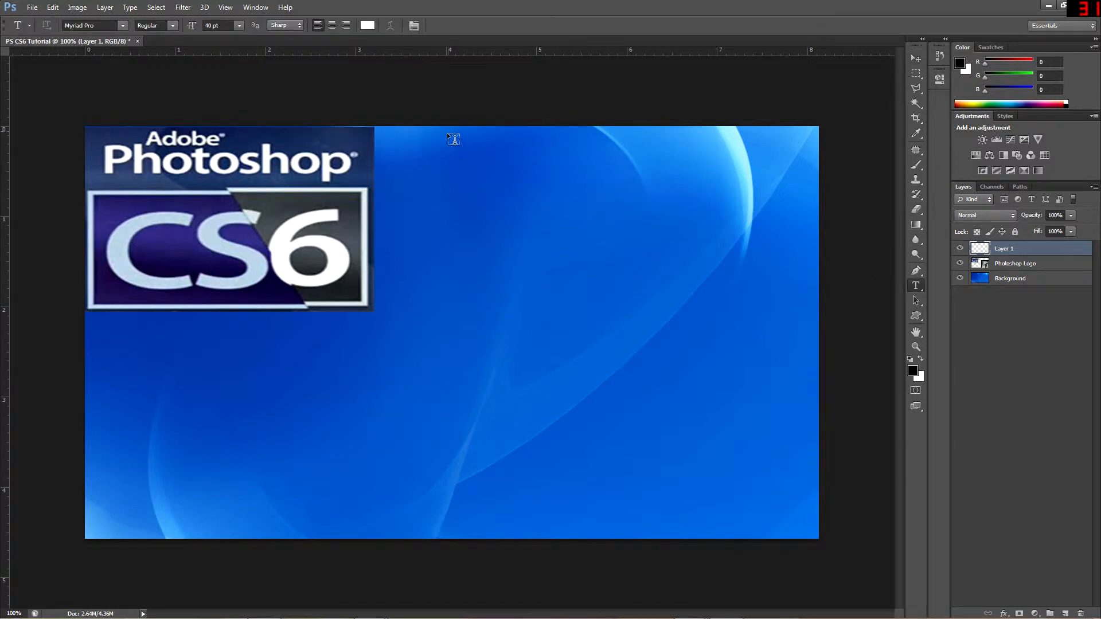
drag(381, 146, 809, 260)
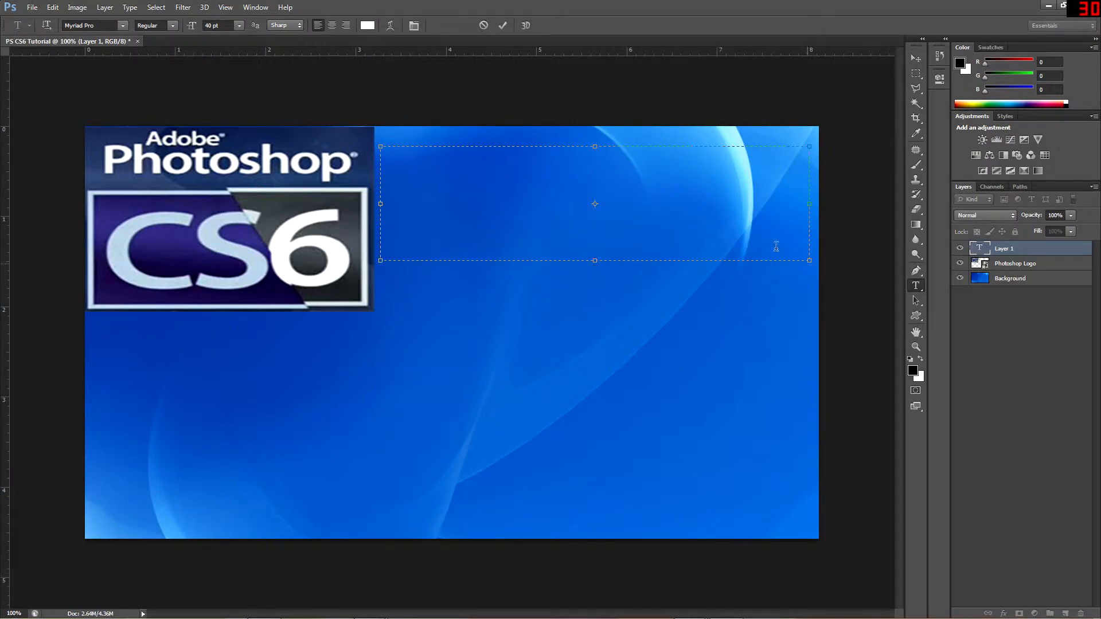
click(211, 27)
text(29)
key(Return)
text(24)
key(Return)
Set the text's font to OKC FONT and enter "Tutori" in the text box
click(97, 26)
click(122, 25)
scroll(177, 128, up, 3)
scroll(181, 133, up, 4)
scroll(168, 147, down, 4)
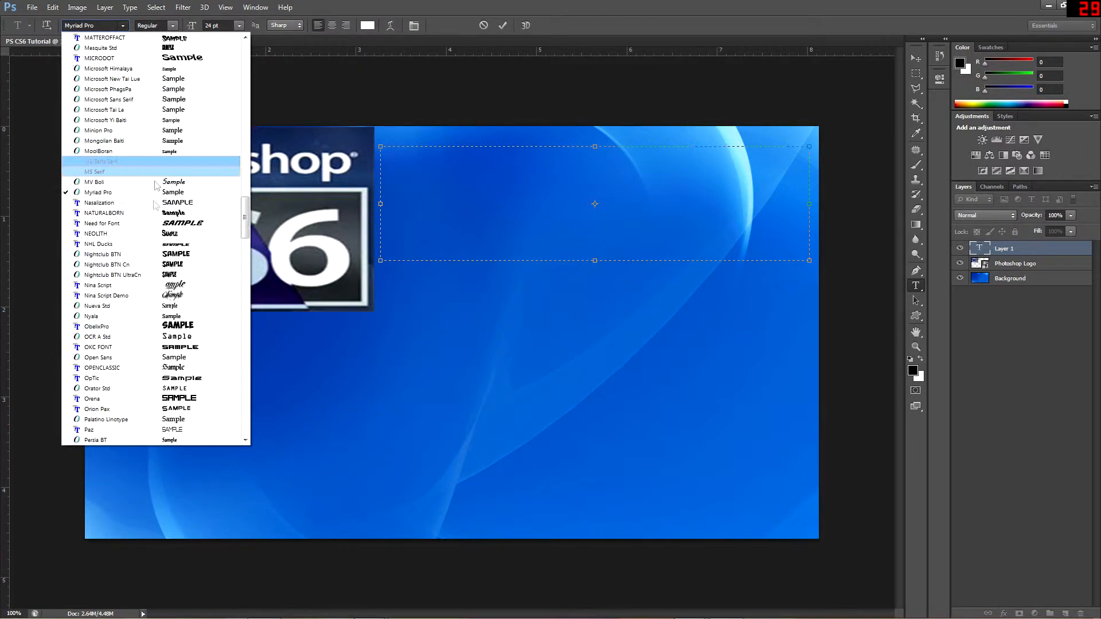
click(167, 347)
text(TUTORI)
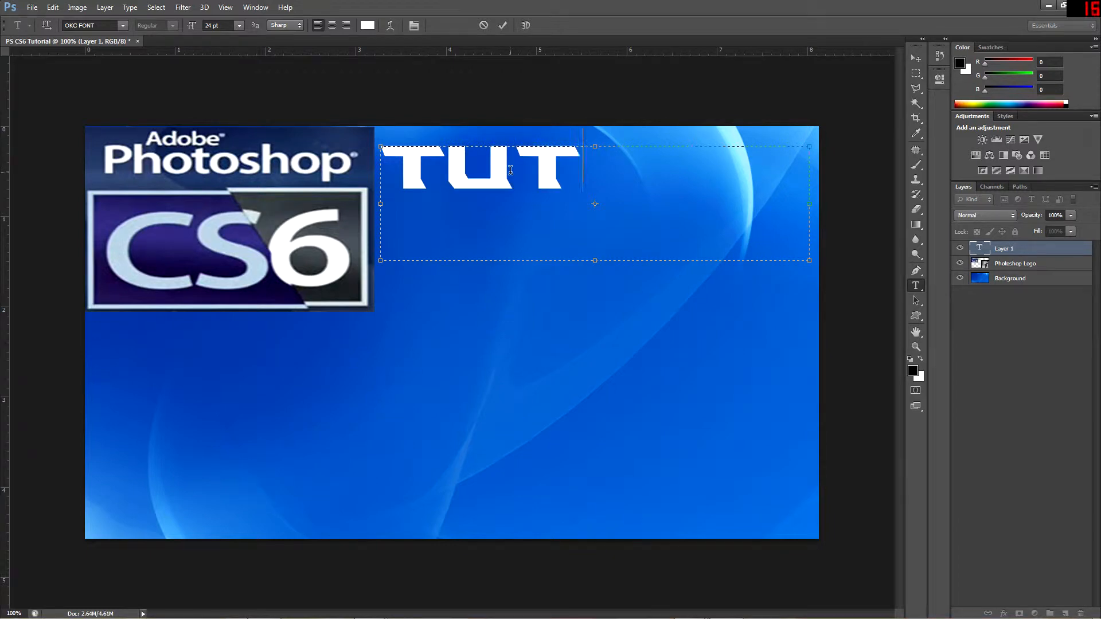
Reduce the entered text to 20 pt and add "al" to complete the word "Tutorial"
drag(766, 182, 159, 127)
click(208, 26)
key(Down)
key(Down)
key(Down)
key(Down)
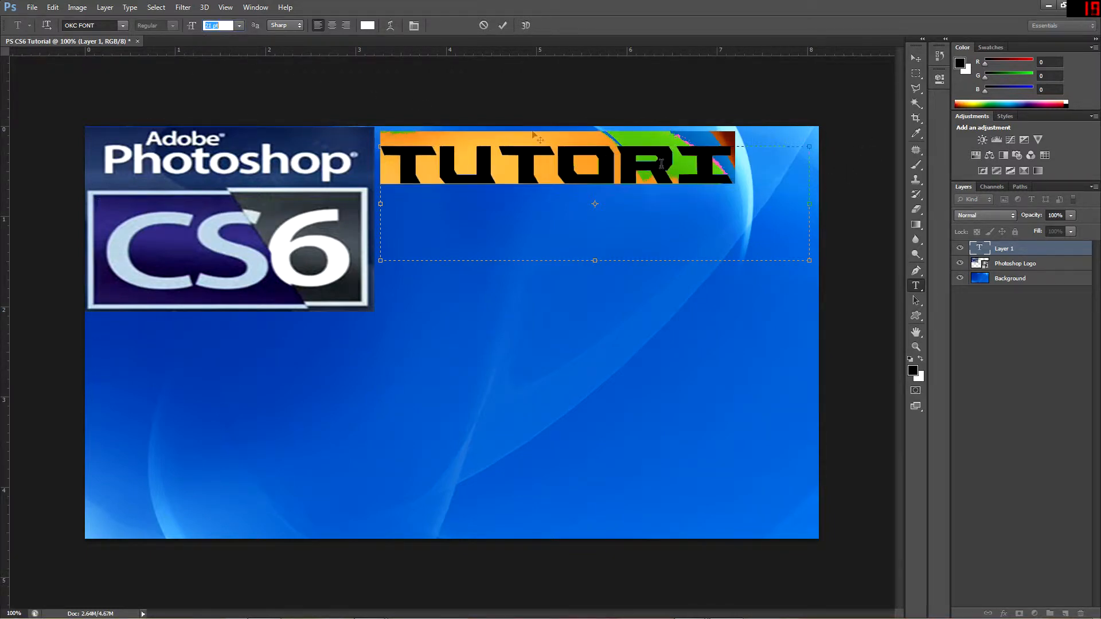
click(775, 194)
text(AL)
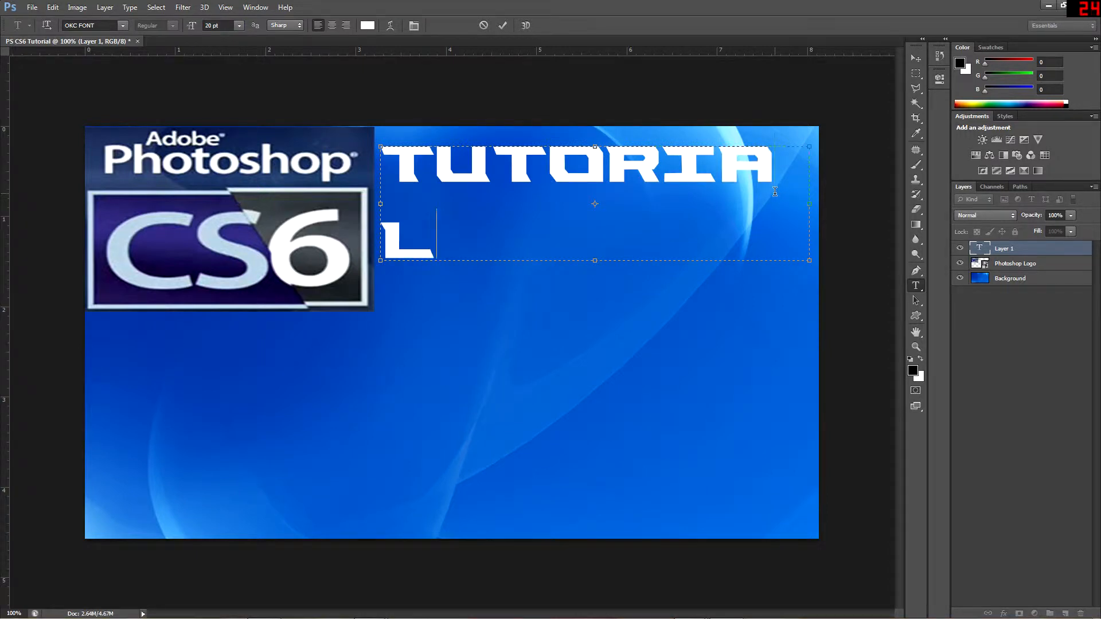
Set the "Tutorial" text to 19 pt so it fits on one line and move it lower, level with the logo
drag(566, 218, 224, 83)
click(217, 26)
key(Down)
click(563, 194)
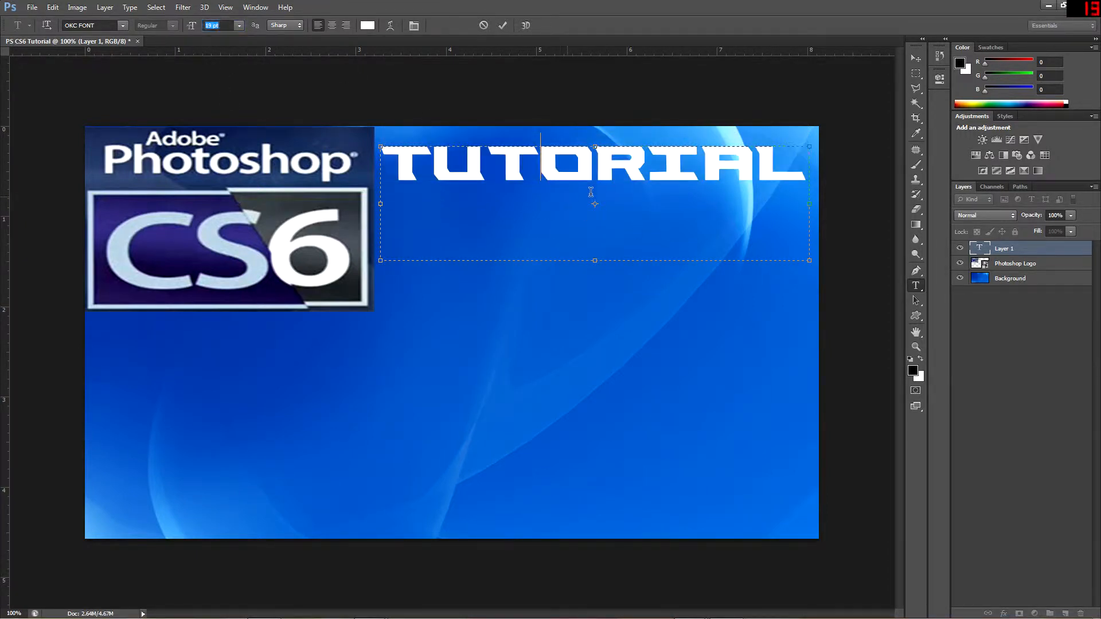
click(915, 58)
drag(582, 179, 596, 235)
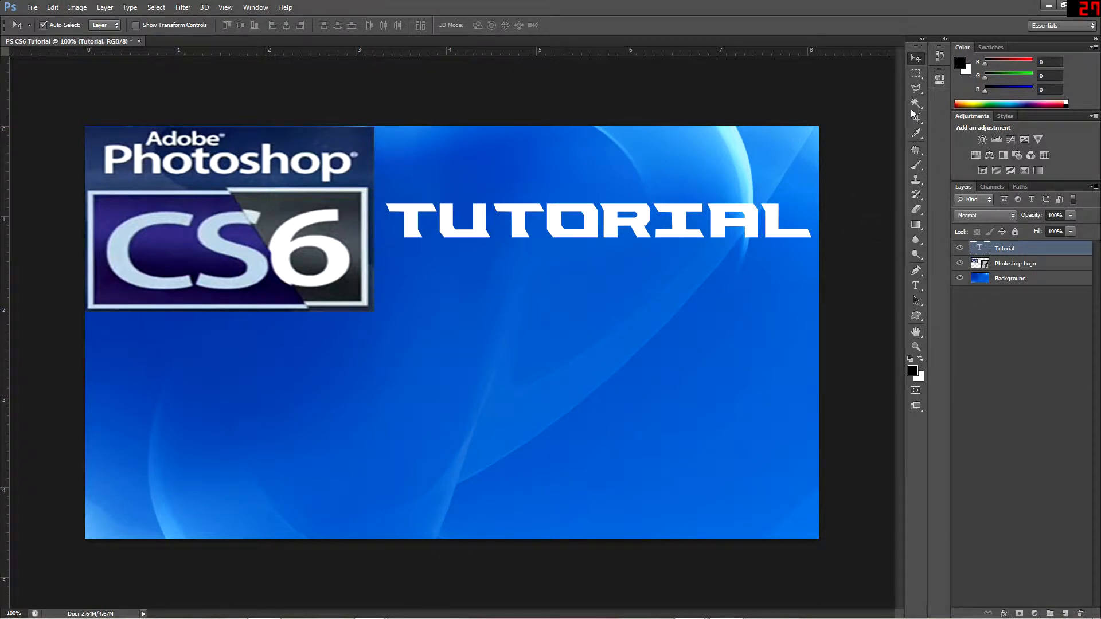
Marquee-select a wide rectangular area below the logo and title, and make the Background layer active
click(915, 73)
drag(114, 337, 802, 468)
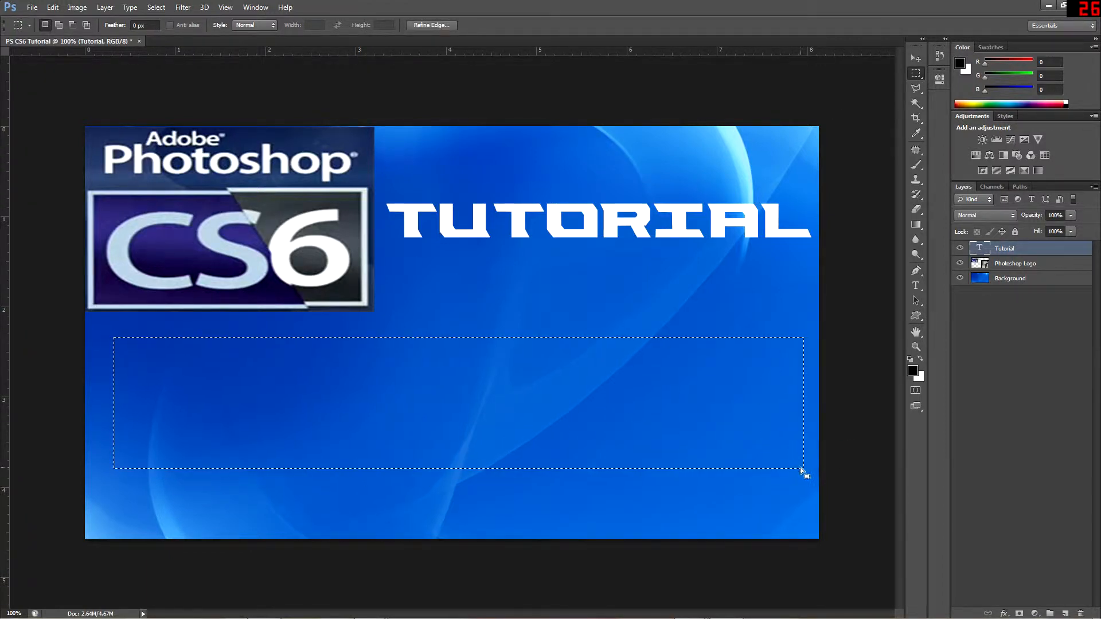
click(998, 279)
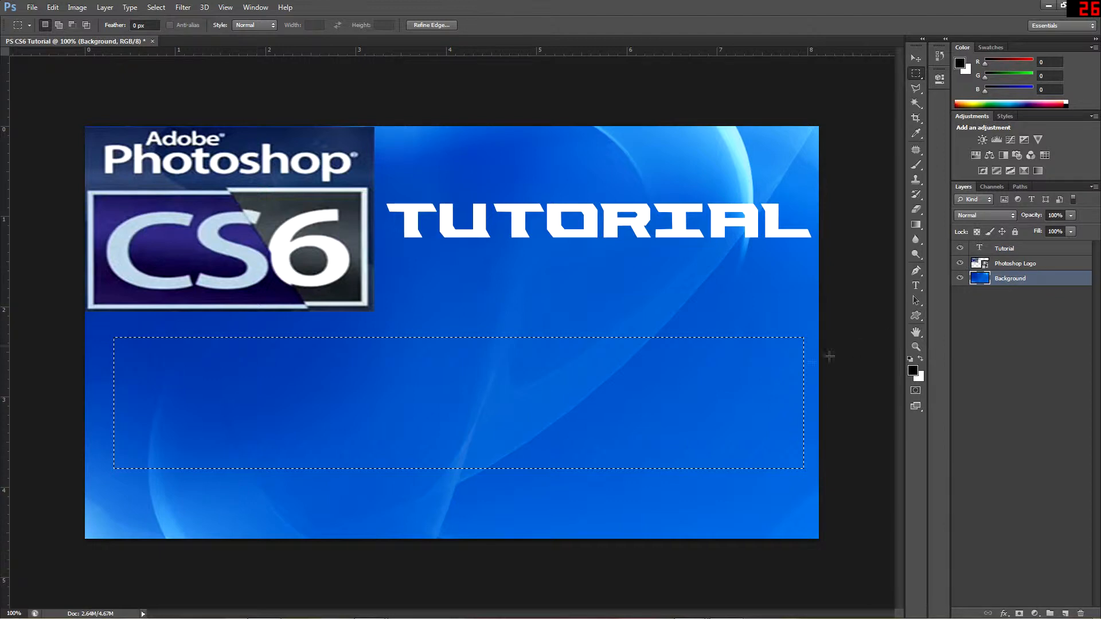
Erase the Background layer's artwork inside the rectangular selection, and undo the erasing
key(e)
drag(745, 370, 57, 383)
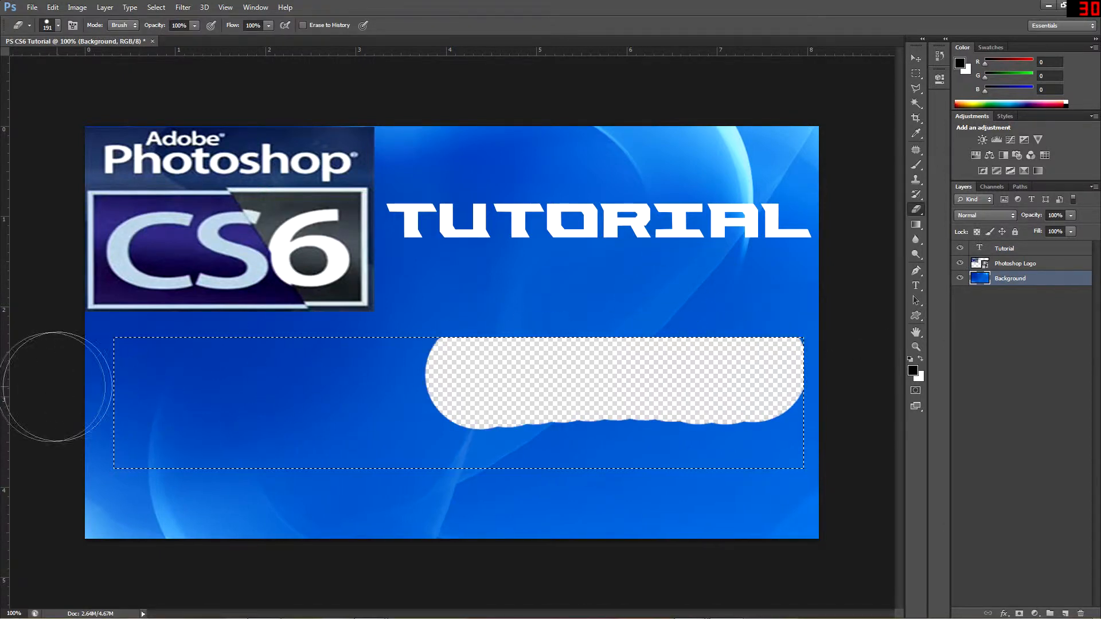
mouse_move(468, 430)
mouse_down()
mouse_move(541, 445)
mouse_move(797, 436)
mouse_up()
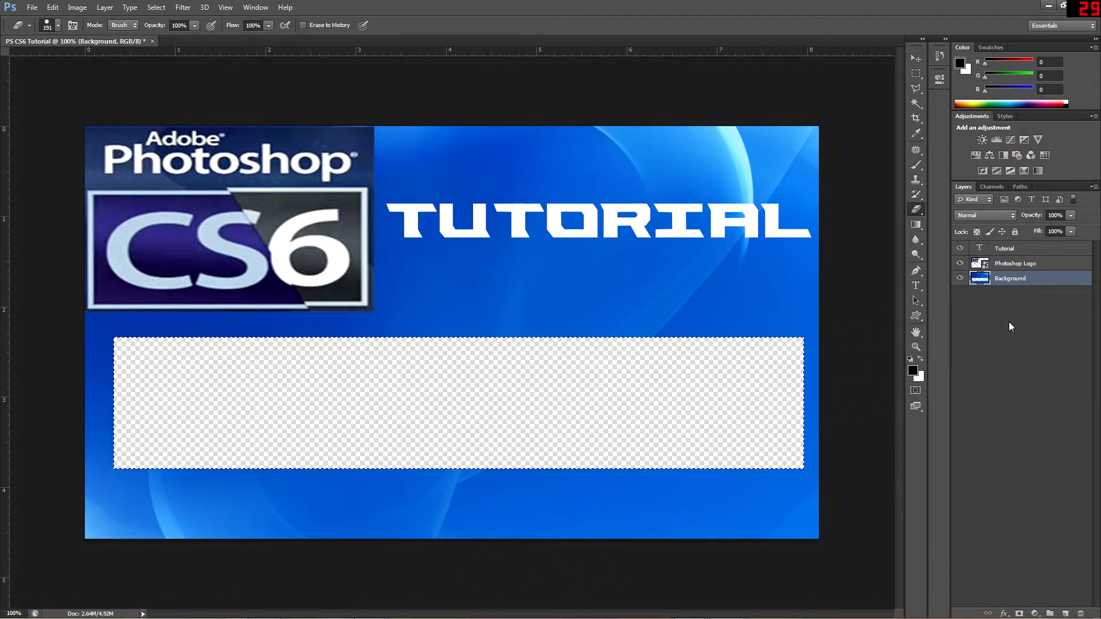
key(ctrl+z)
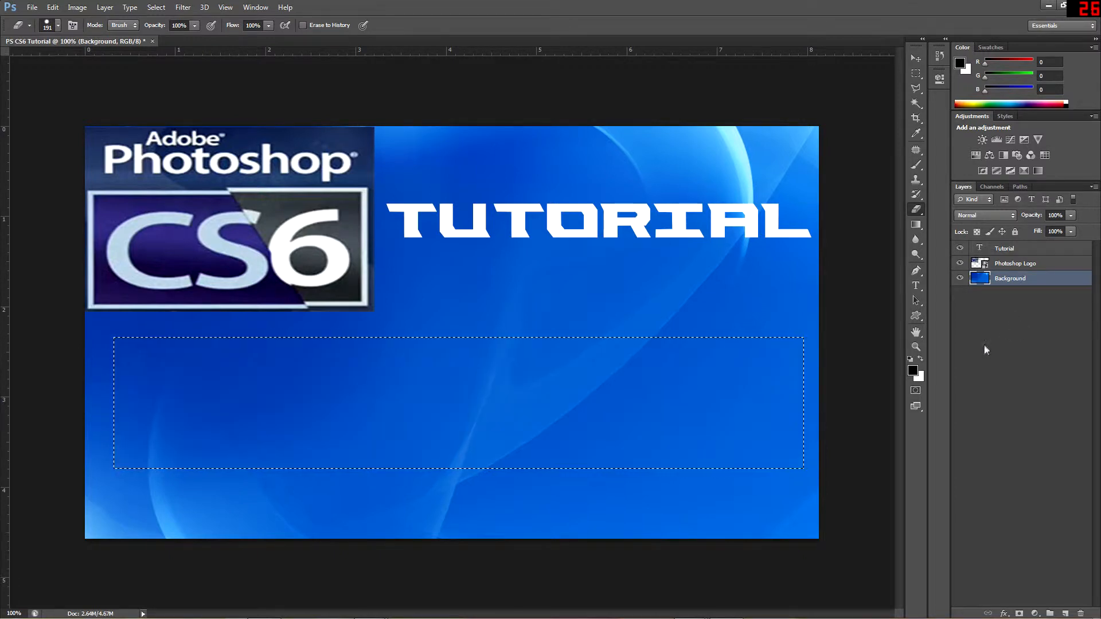
Scale the rectangular selection to about 90% width and 88% height with Transform Selection and apply the transformation
click(916, 73)
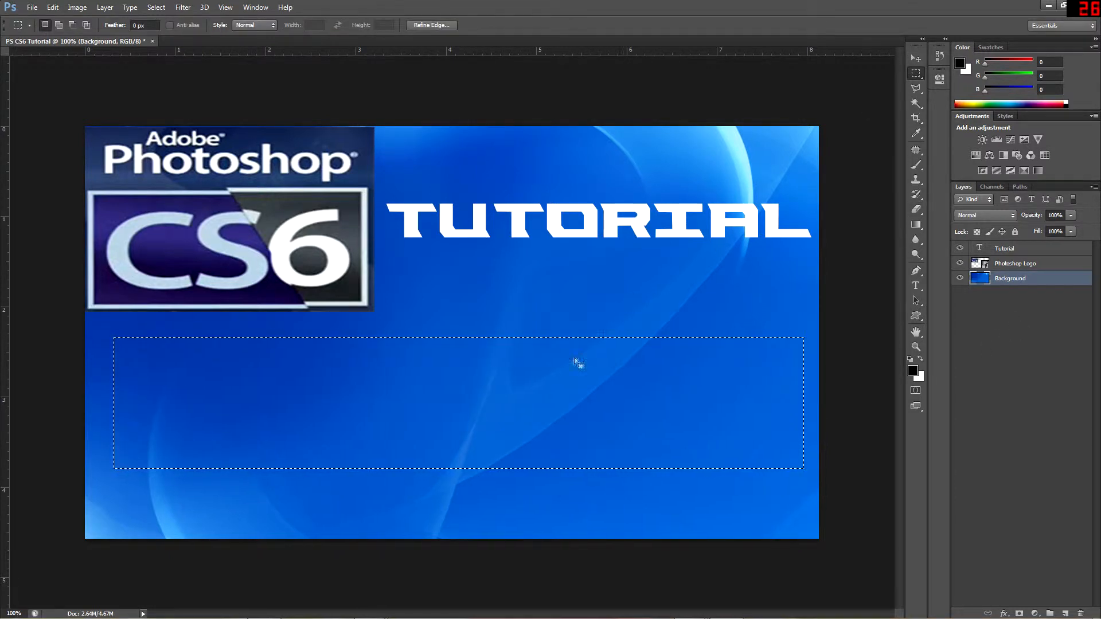
right_click(522, 360)
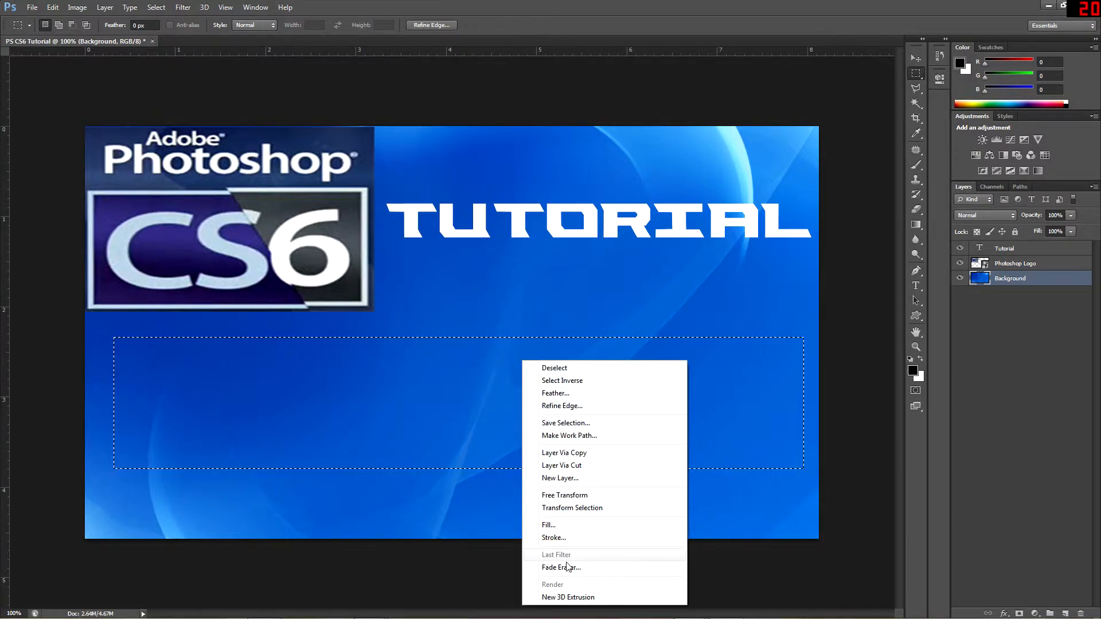
click(593, 509)
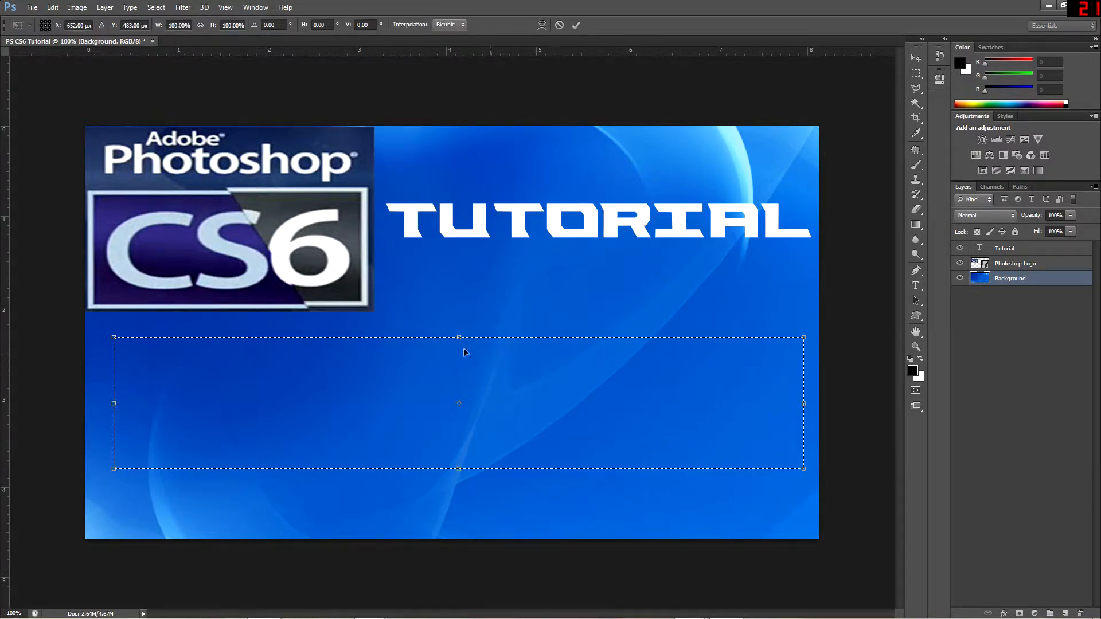
mouse_move(463, 338)
mouse_down()
mouse_move(465, 380)
mouse_move(481, 338)
mouse_up()
mouse_move(456, 468)
mouse_down()
mouse_move(457, 442)
mouse_move(457, 475)
mouse_up()
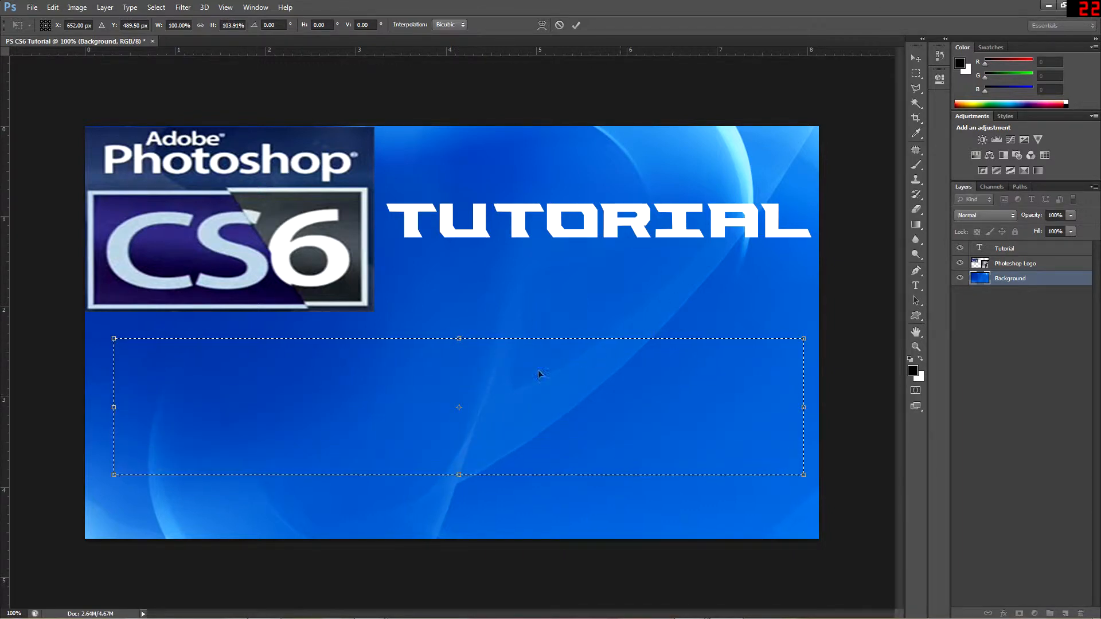
drag(803, 474, 638, 421)
drag(512, 399, 733, 454)
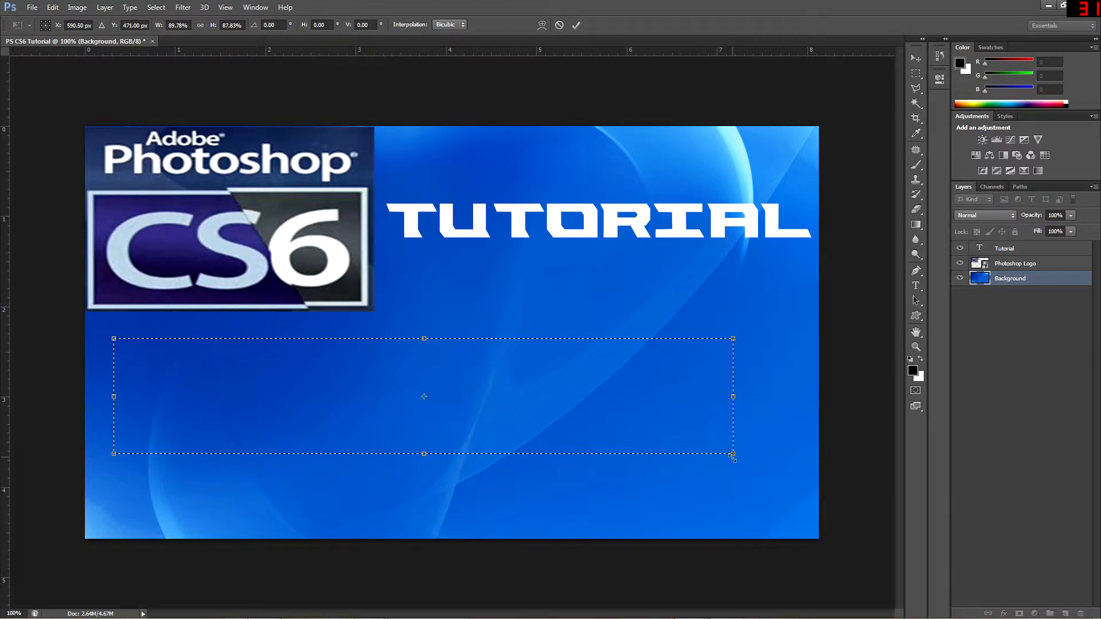
right_click(568, 378)
right_click(498, 411)
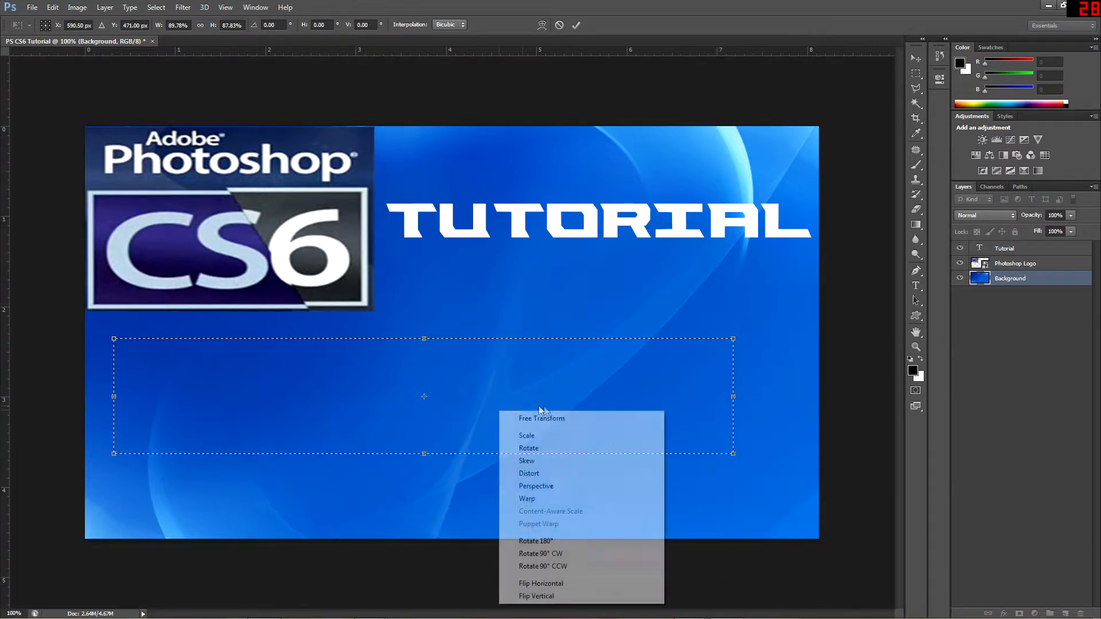
click(558, 418)
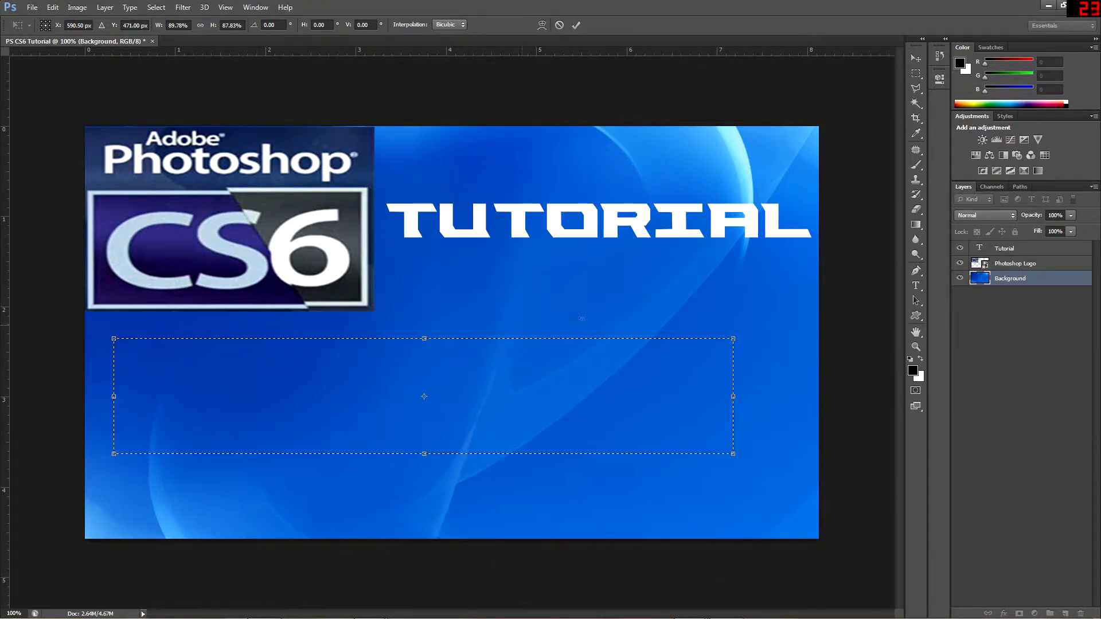
click(916, 58)
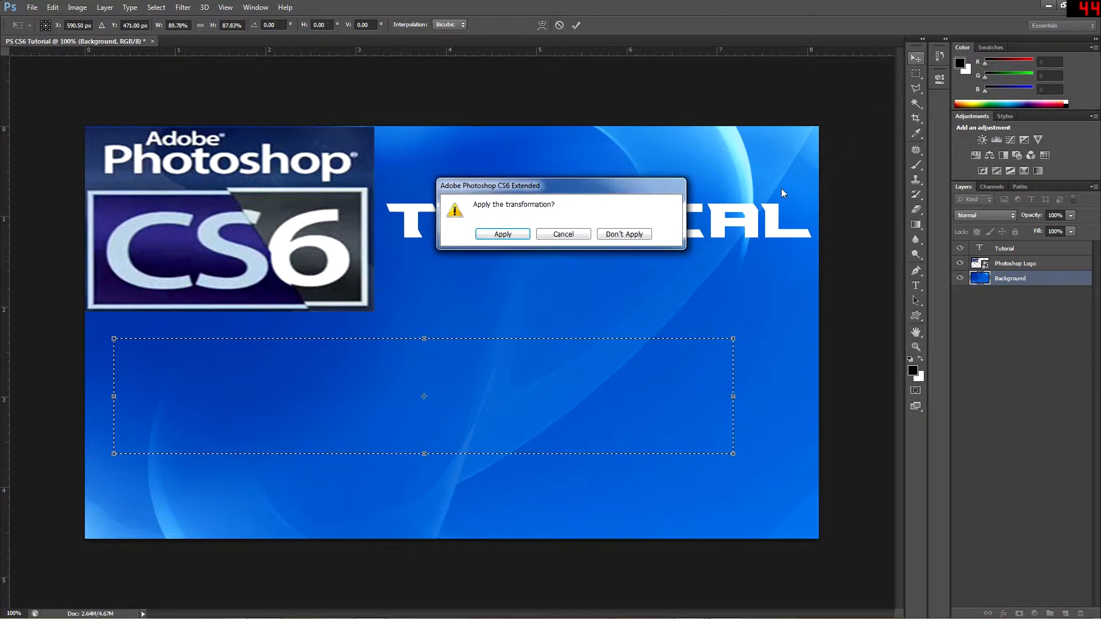
click(503, 234)
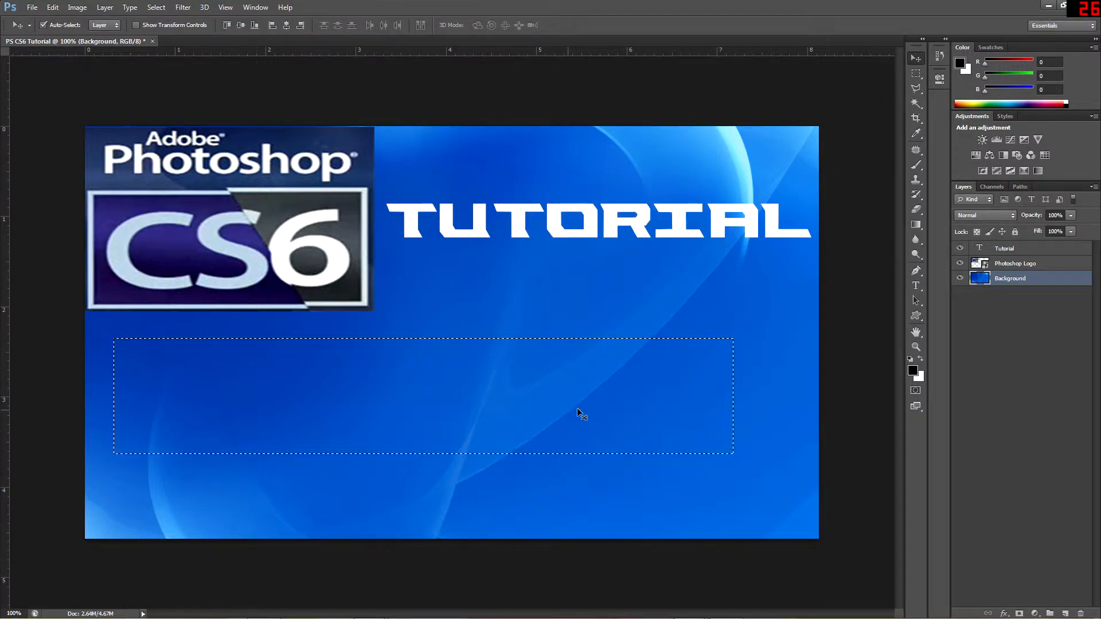
Deselect all layers and sample blue 045cc6 from the wallpaper below the title as the foreground color
click(996, 344)
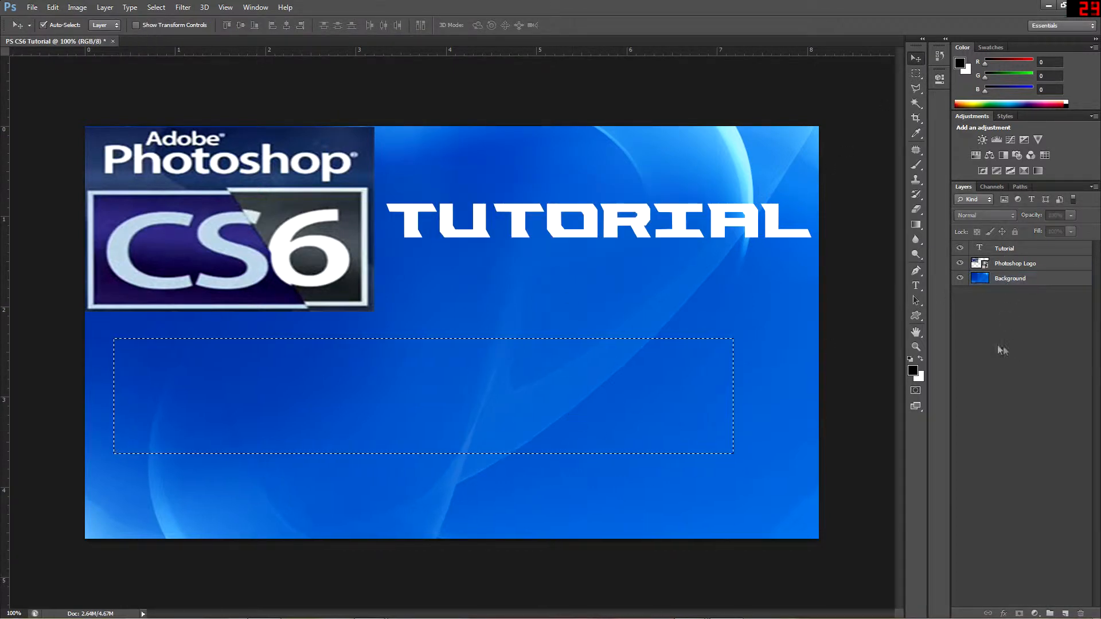
click(916, 134)
click(756, 272)
click(912, 370)
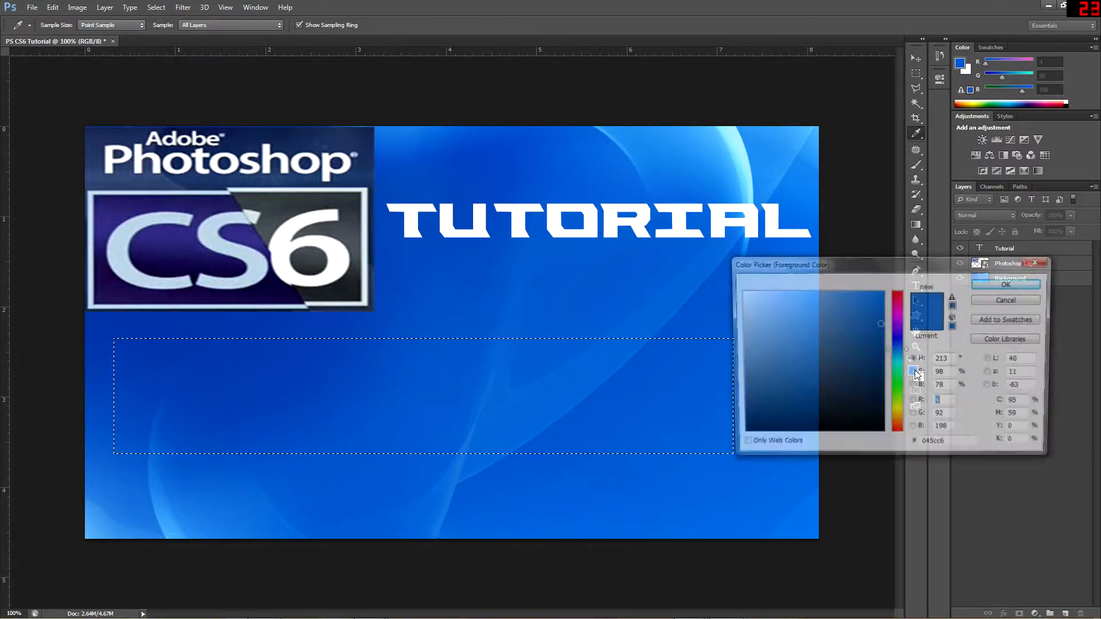
click(998, 284)
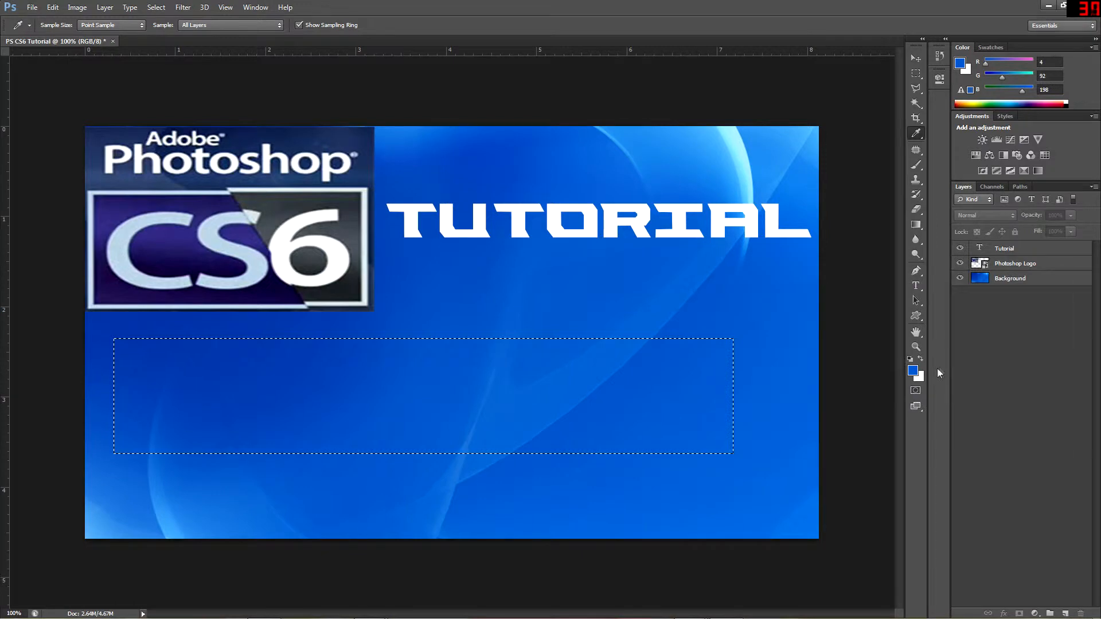
Set the background color to dark navy 1b2e58, sampled from the upper part of the Photoshop logo
click(918, 378)
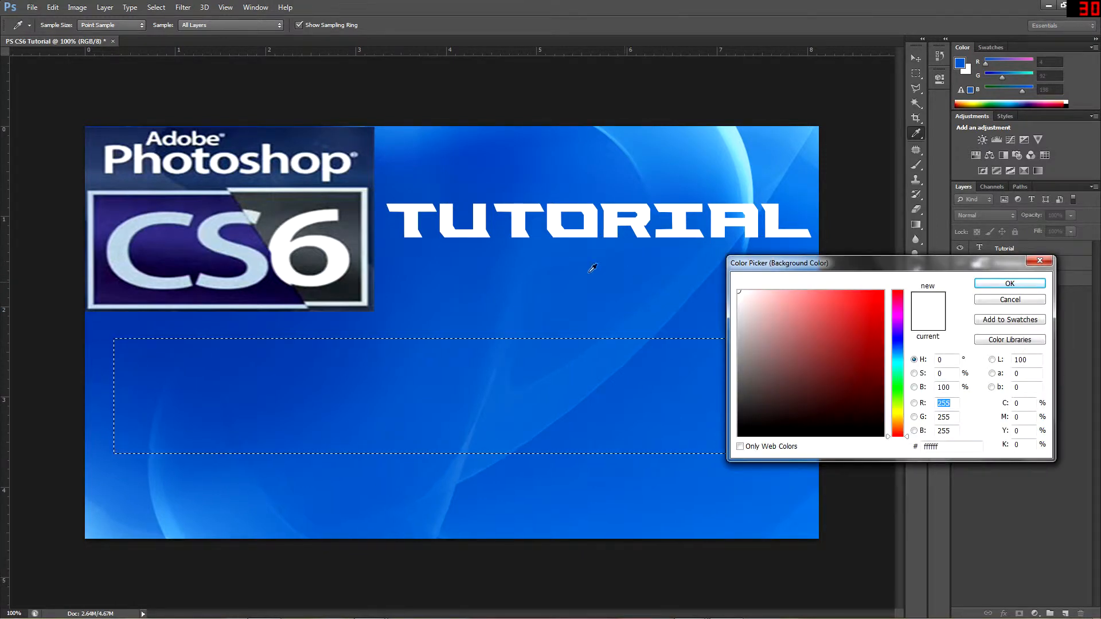
click(255, 142)
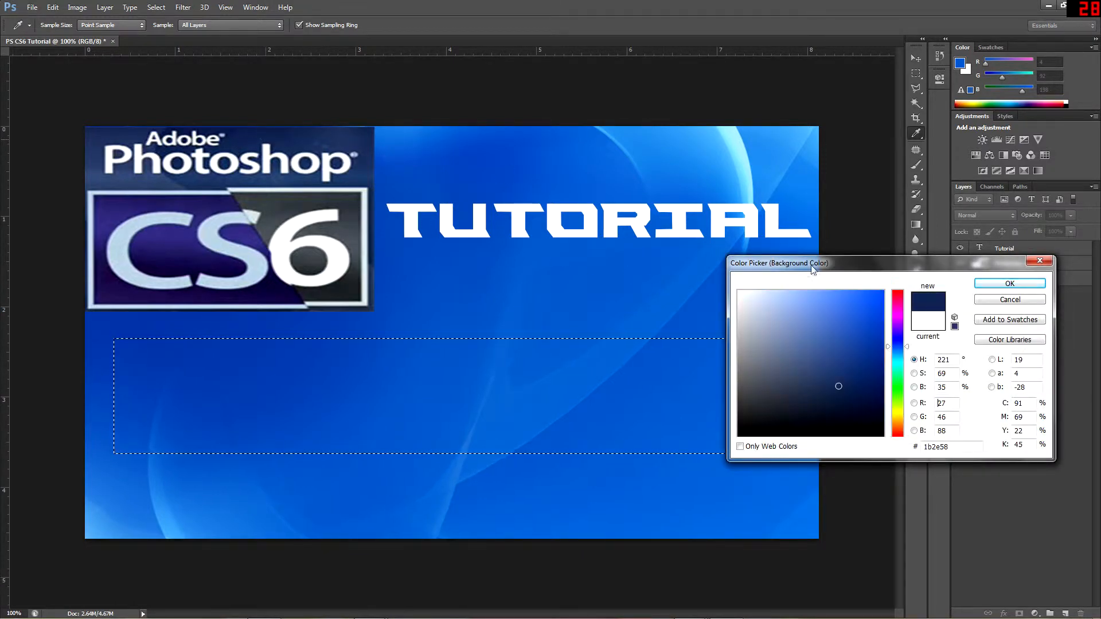
click(1022, 287)
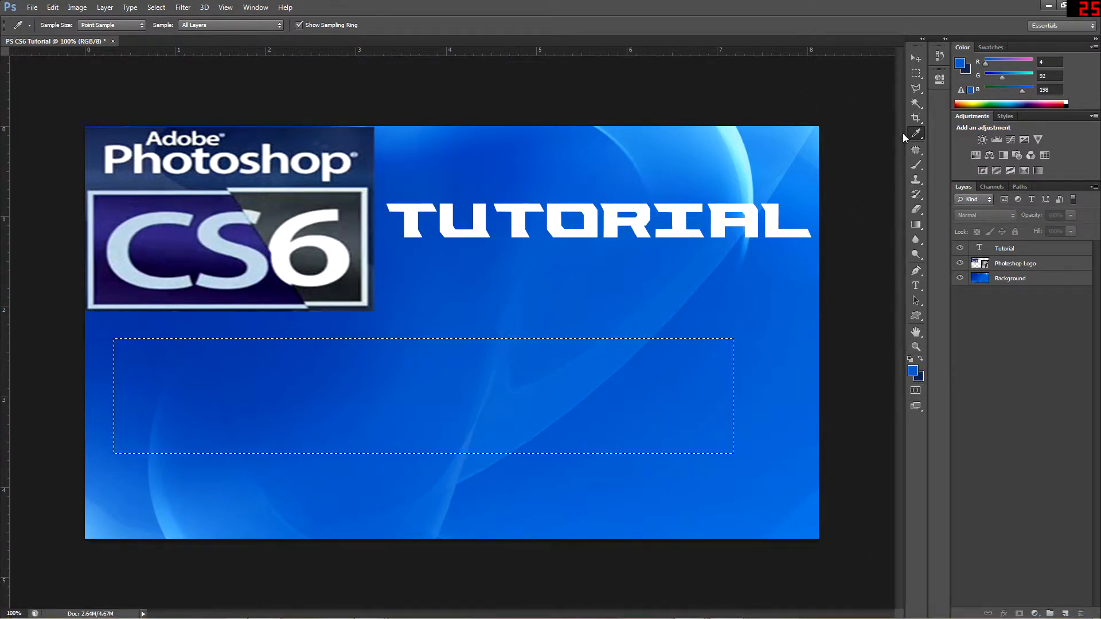
Outline the TUTORIAL text with a four-sided Polygonal Lasso selection, and clear the selection
click(914, 89)
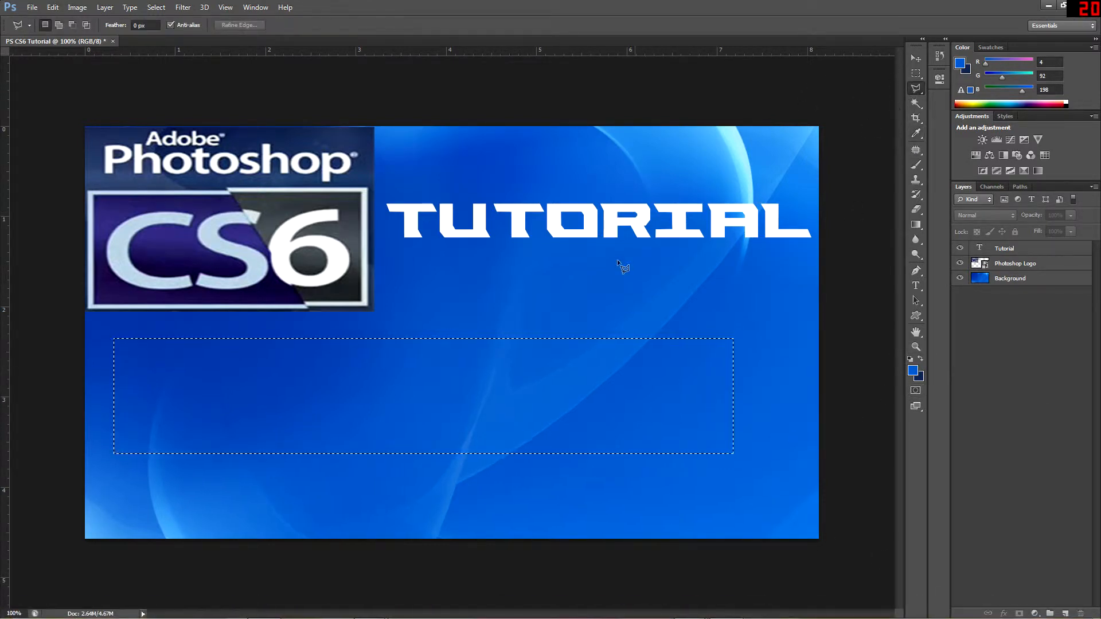
click(803, 263)
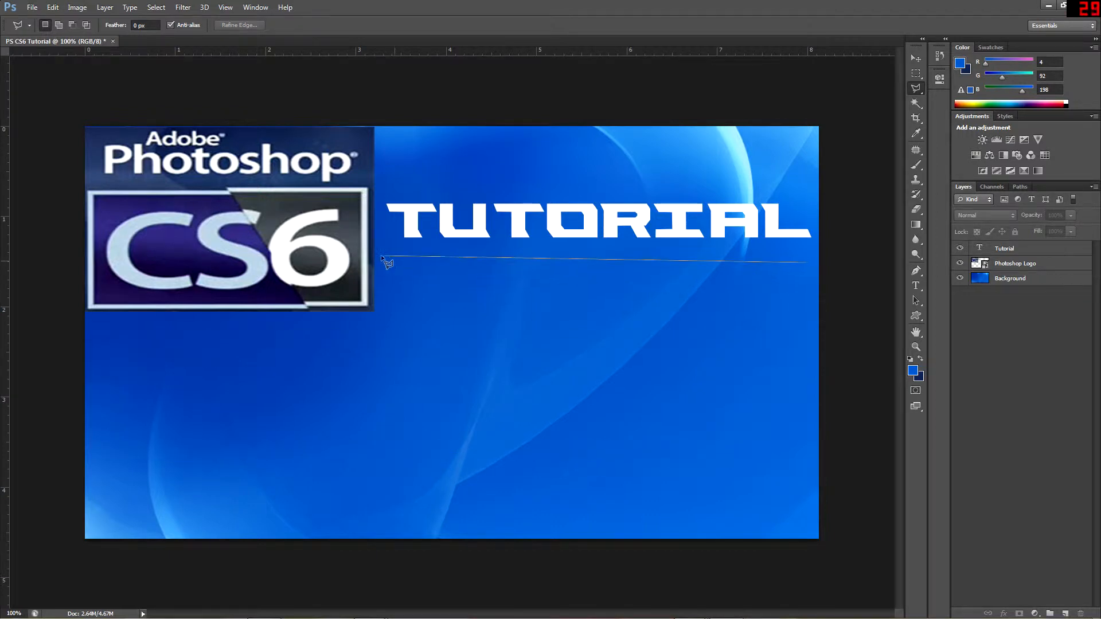
click(808, 176)
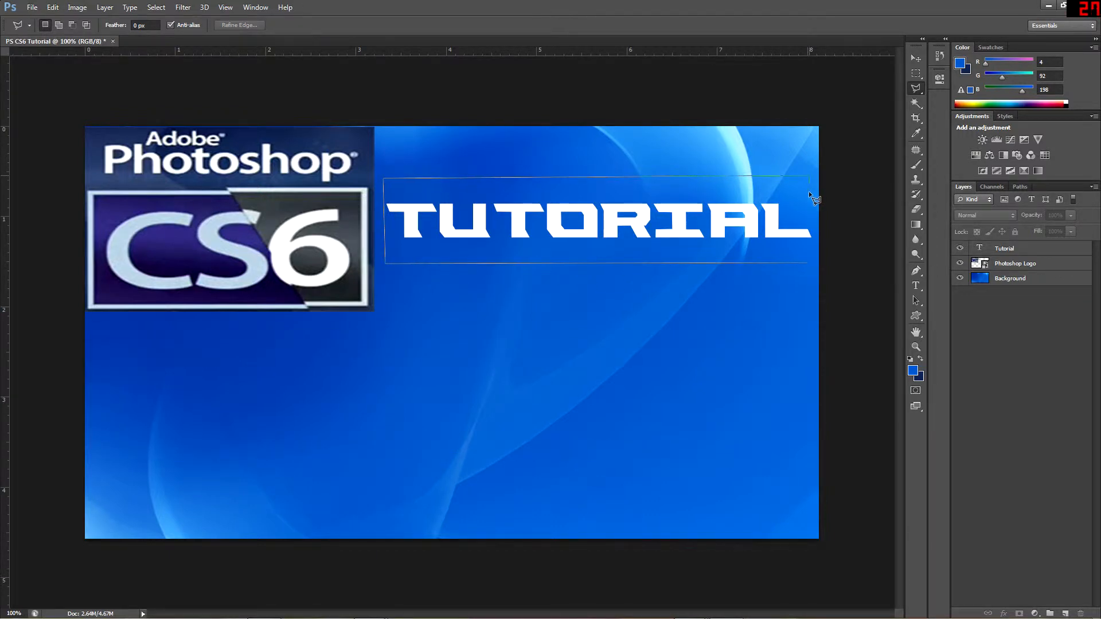
click(803, 263)
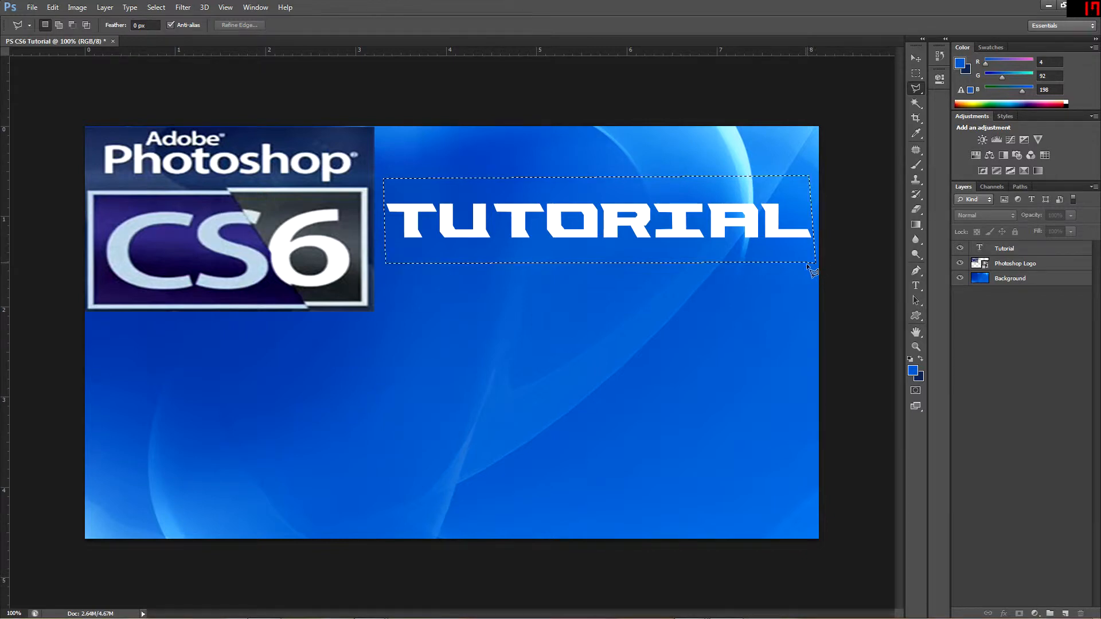
click(916, 73)
click(685, 171)
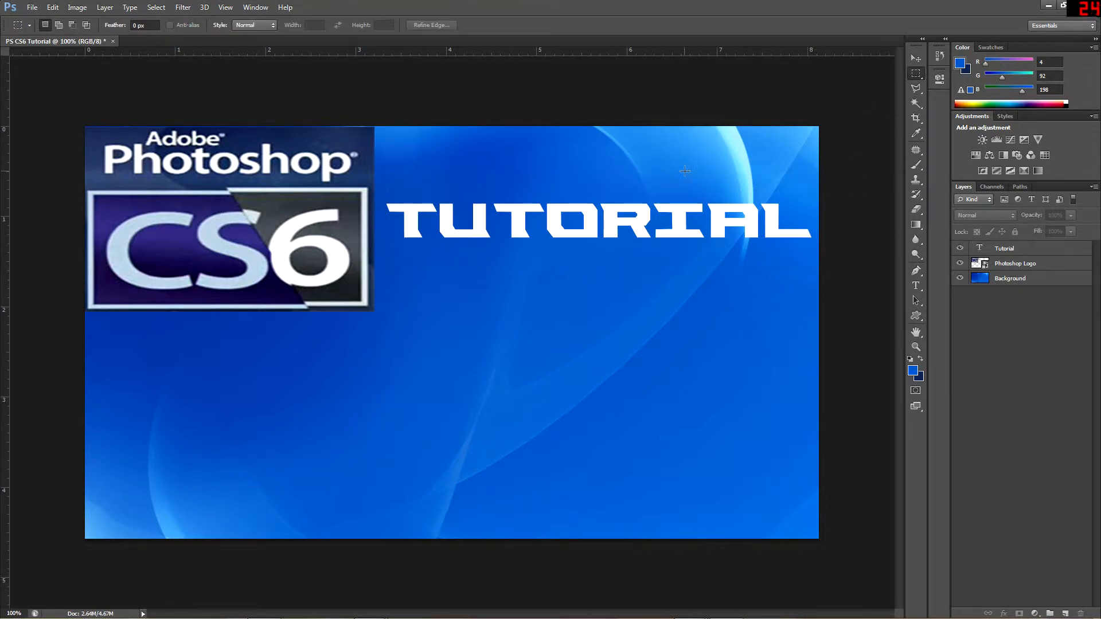
Draw an unconstrained crop box over the middle part of the image, and reset the crop
click(916, 118)
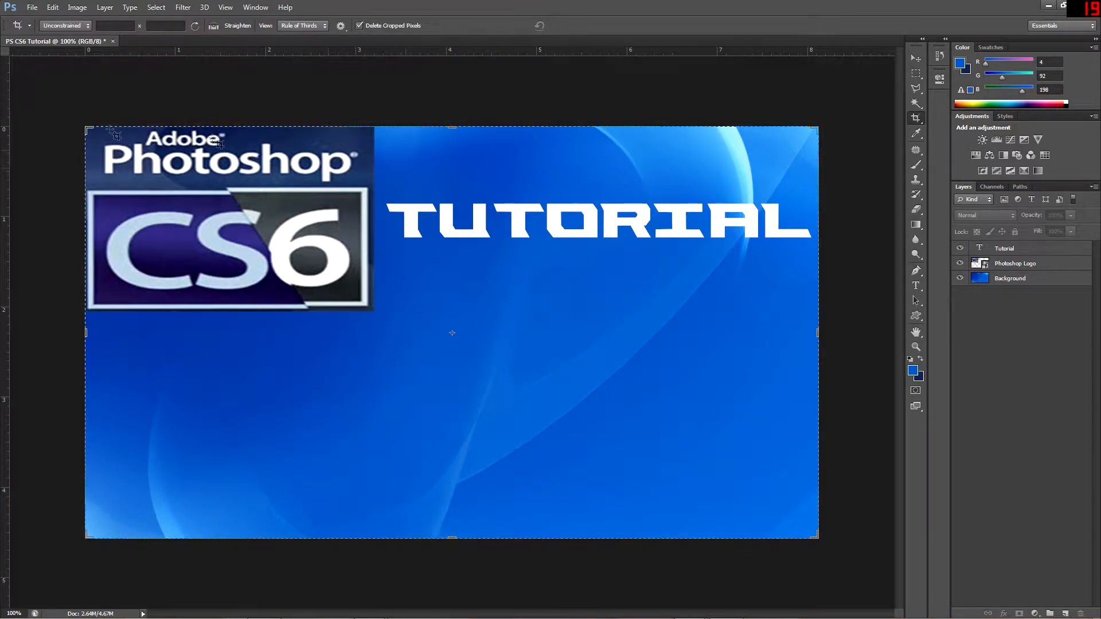
mouse_move(108, 139)
mouse_down()
mouse_move(411, 353)
mouse_move(523, 378)
mouse_up()
right_click(583, 318)
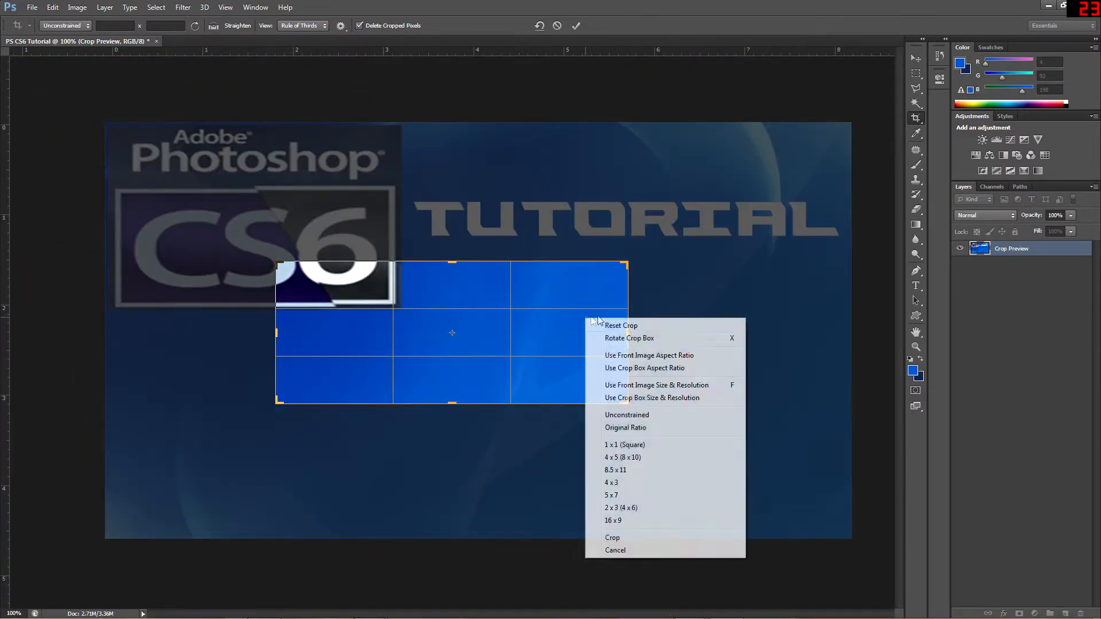
click(653, 323)
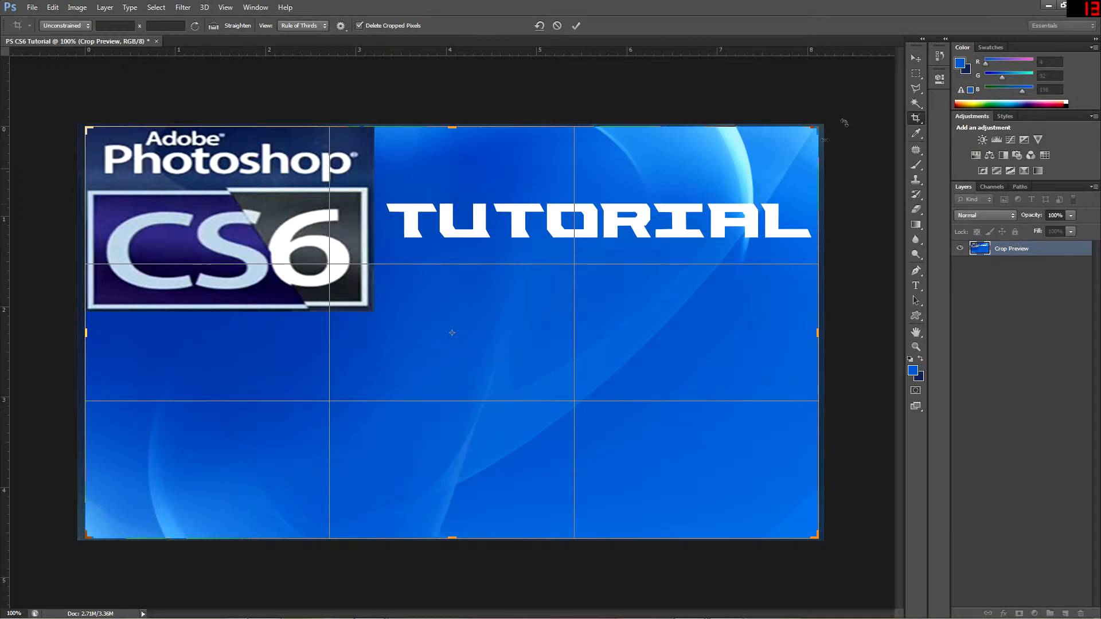
Leave the crop preview for the Move tool without cropping the image
click(916, 58)
click(576, 239)
right_click(676, 167)
click(916, 58)
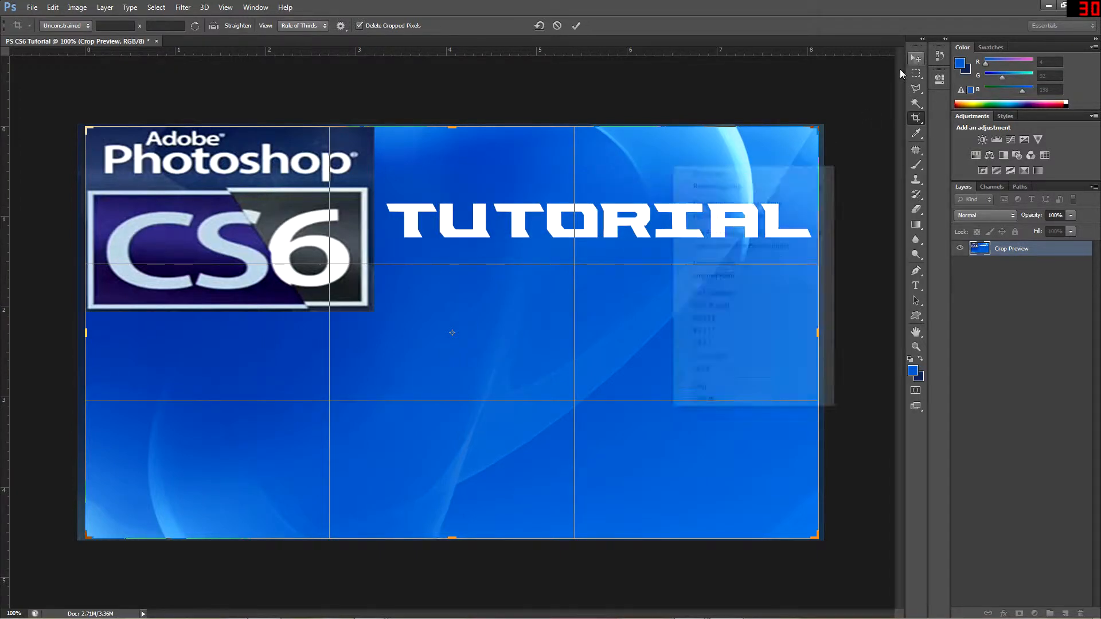
click(919, 60)
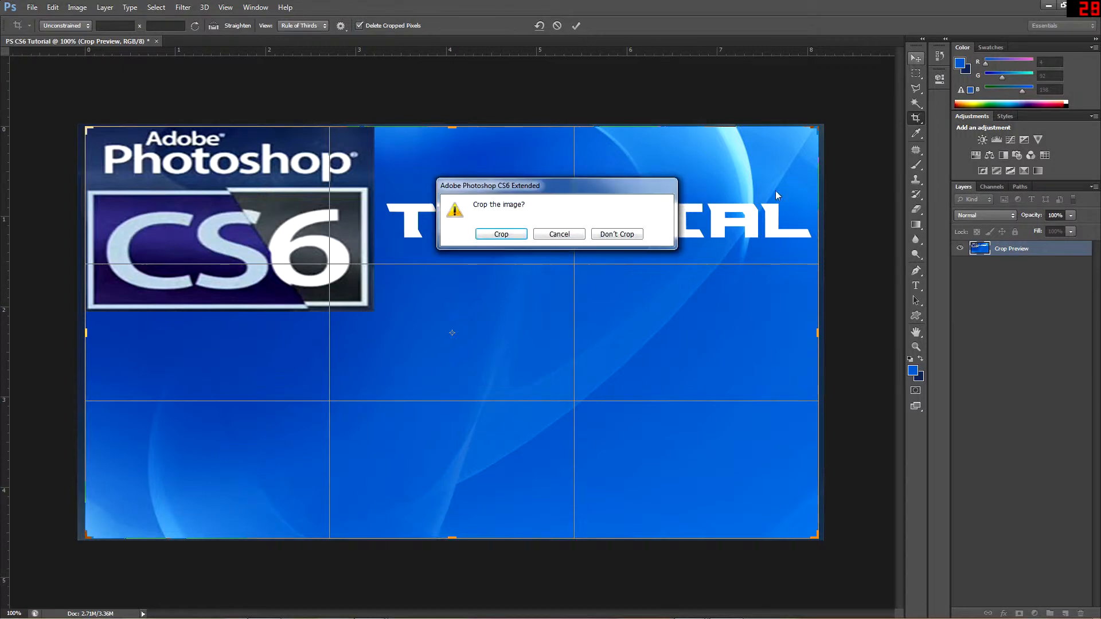
click(616, 234)
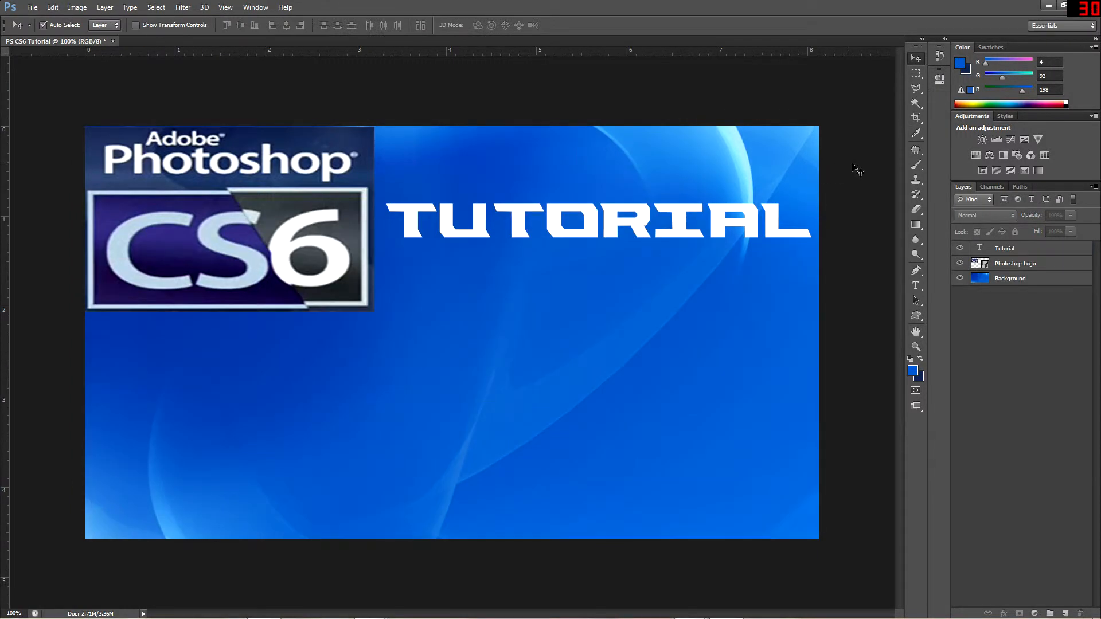
Erase two broad strokes from the Background layer below the title with the Eraser at size 191, and undo the erasing
click(909, 215)
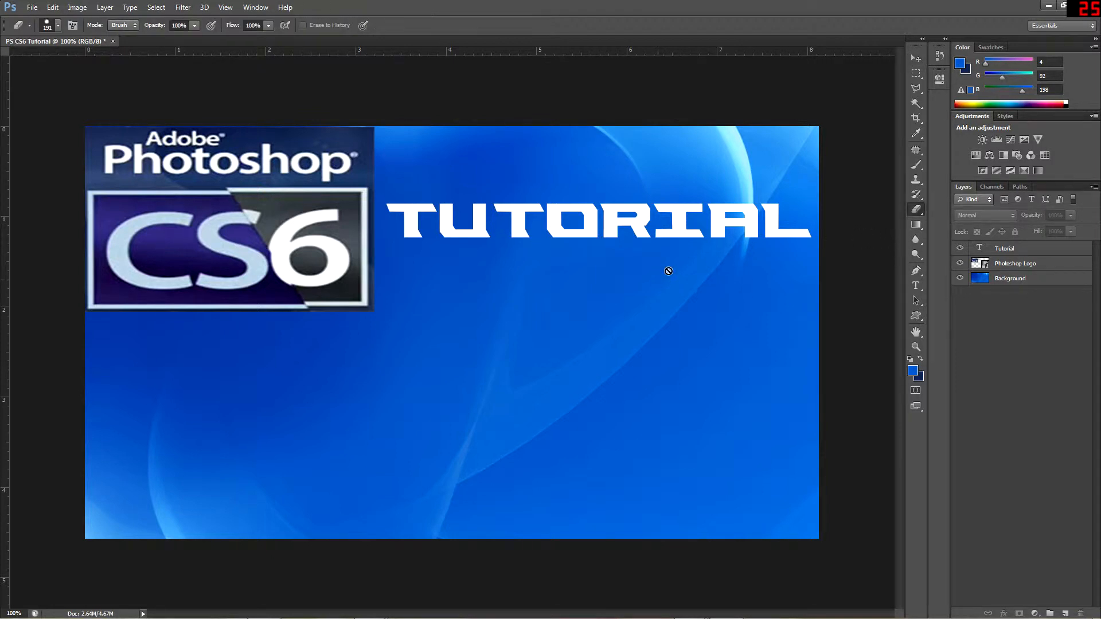
click(1011, 281)
drag(504, 336, 715, 347)
drag(365, 362, 584, 403)
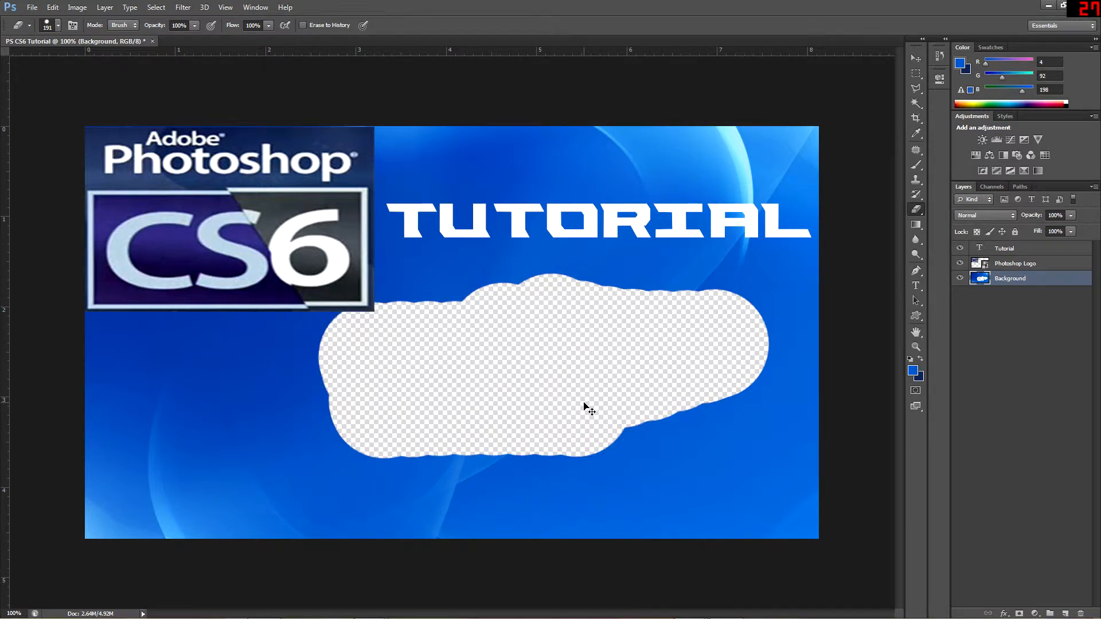
key(ctrl+z)
key(ctrl+z)
key(ctrl+z)
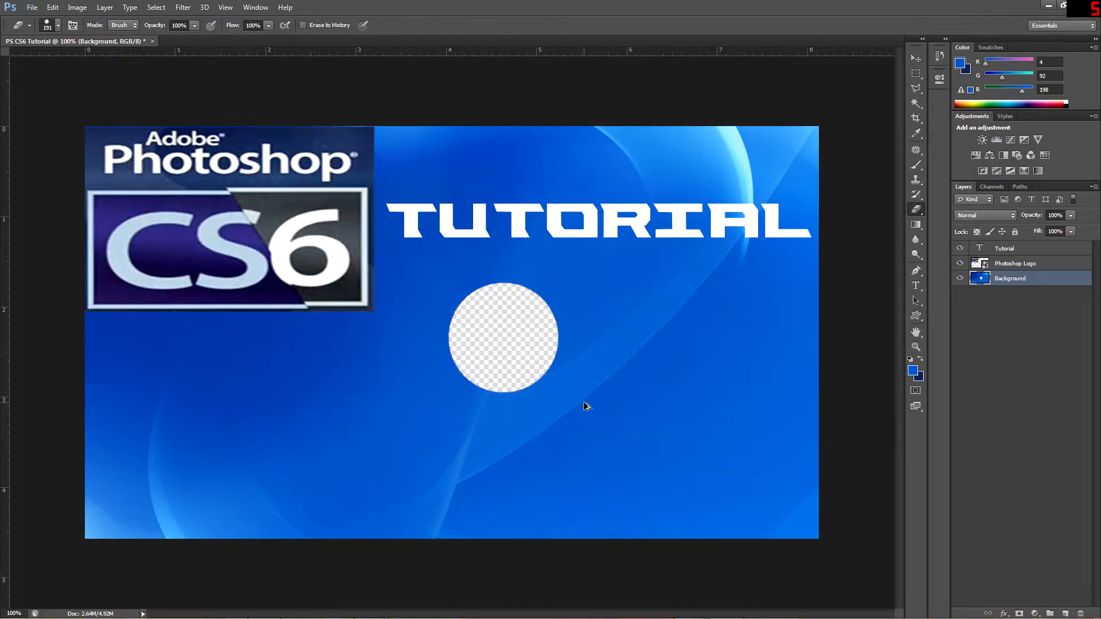
key(ctrl+alt+z)
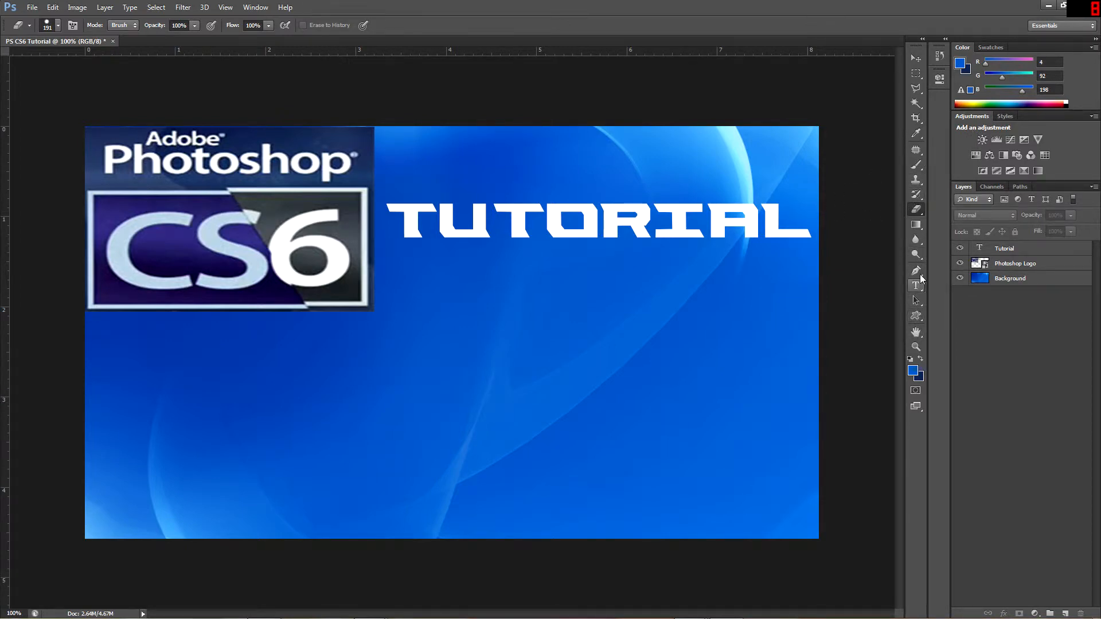
Select the letter O and then the letter R on the Tutorial layer with the Magic Wand at tolerance 32
click(919, 106)
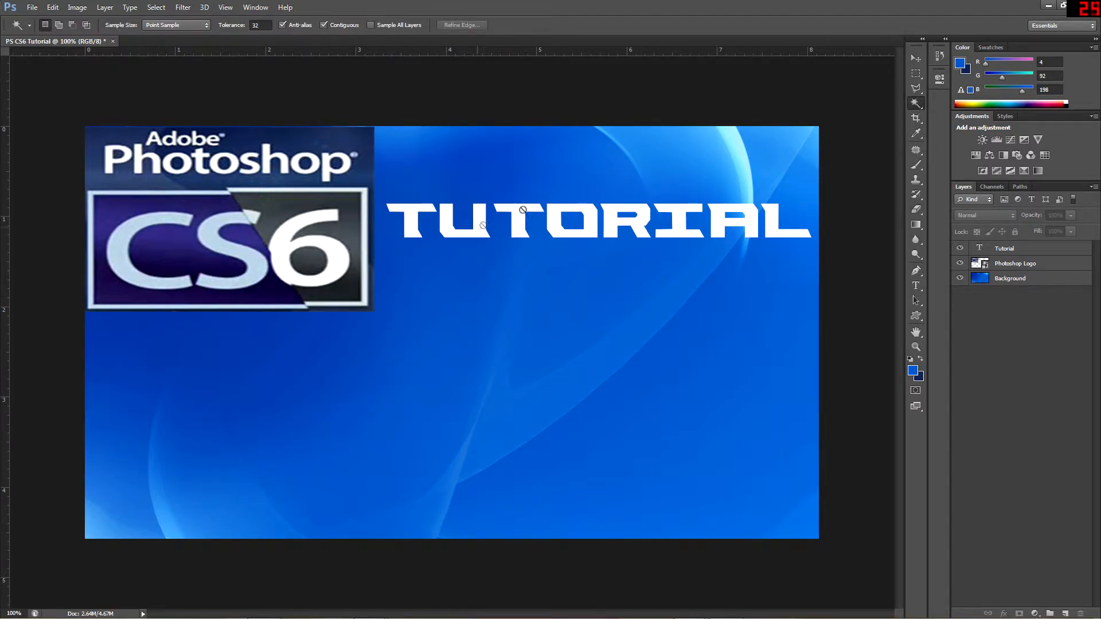
click(1016, 251)
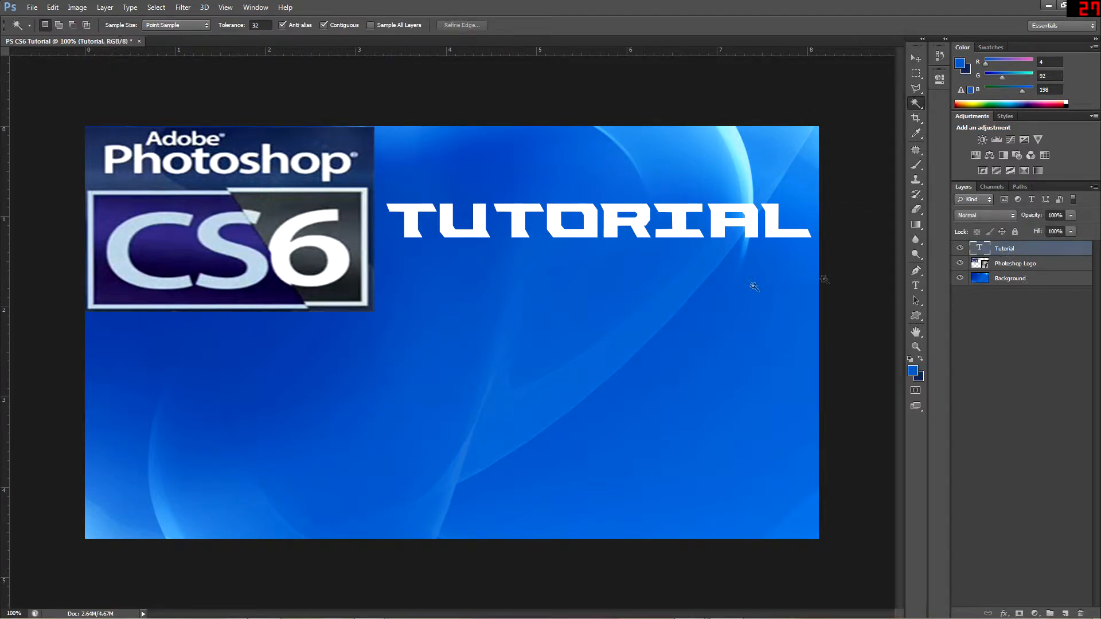
click(558, 231)
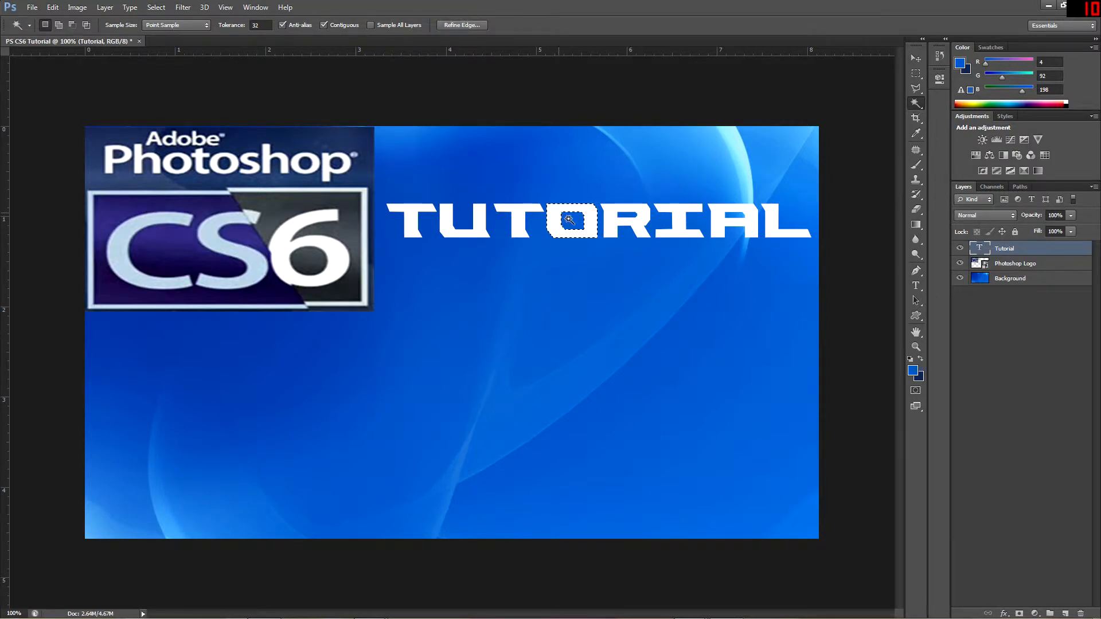
click(633, 232)
Set the foreground color to black 000000, and undo the recoloring of the Tutorial text
click(912, 370)
drag(866, 372, 676, 472)
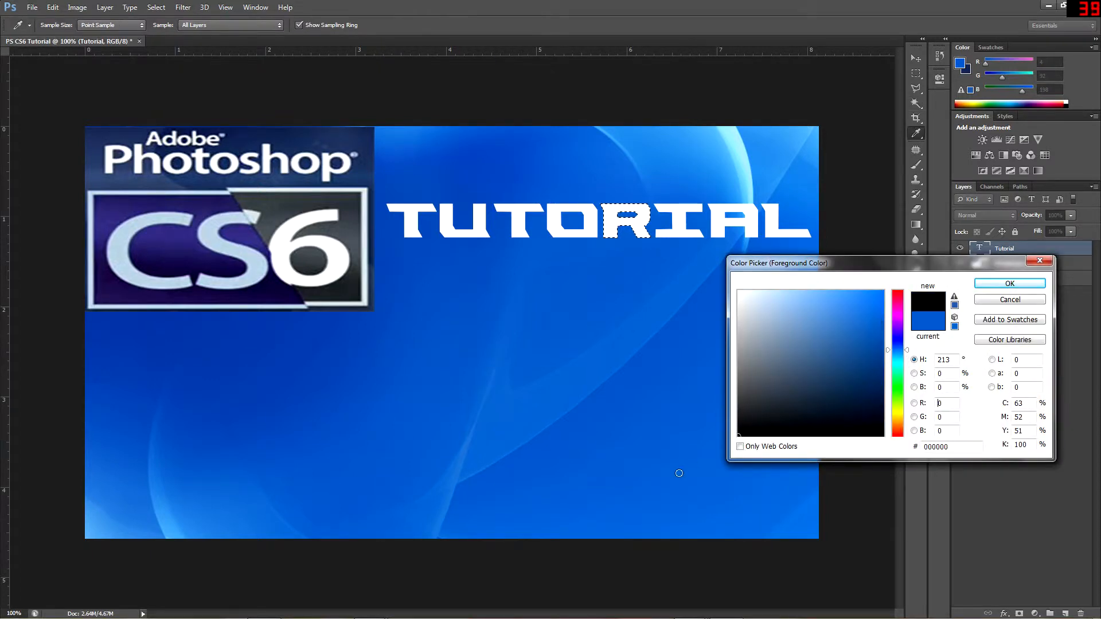
click(1007, 286)
key(w)
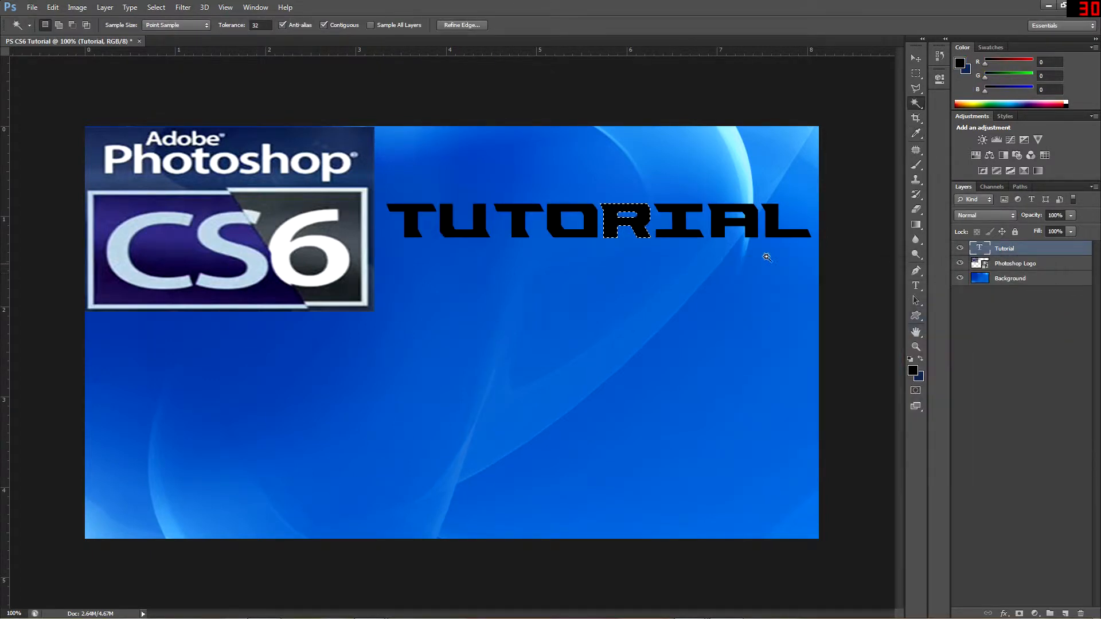
key(ctrl+z)
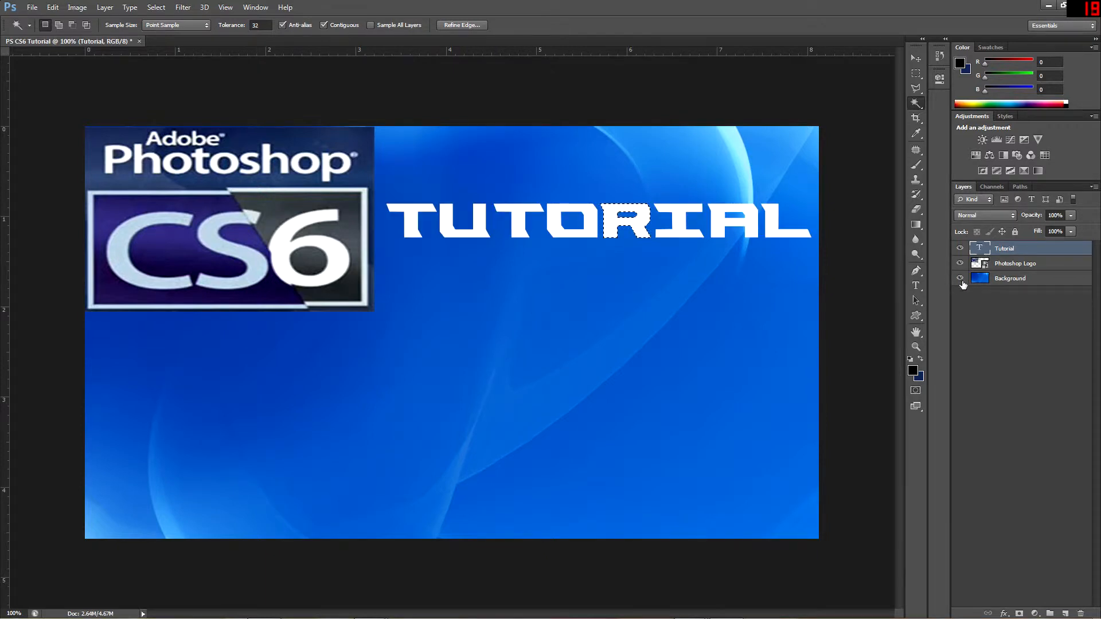
Rasterize the Tutorial type layer and paint the selected letter R black with a size 200 brush
key(b)
click(622, 222)
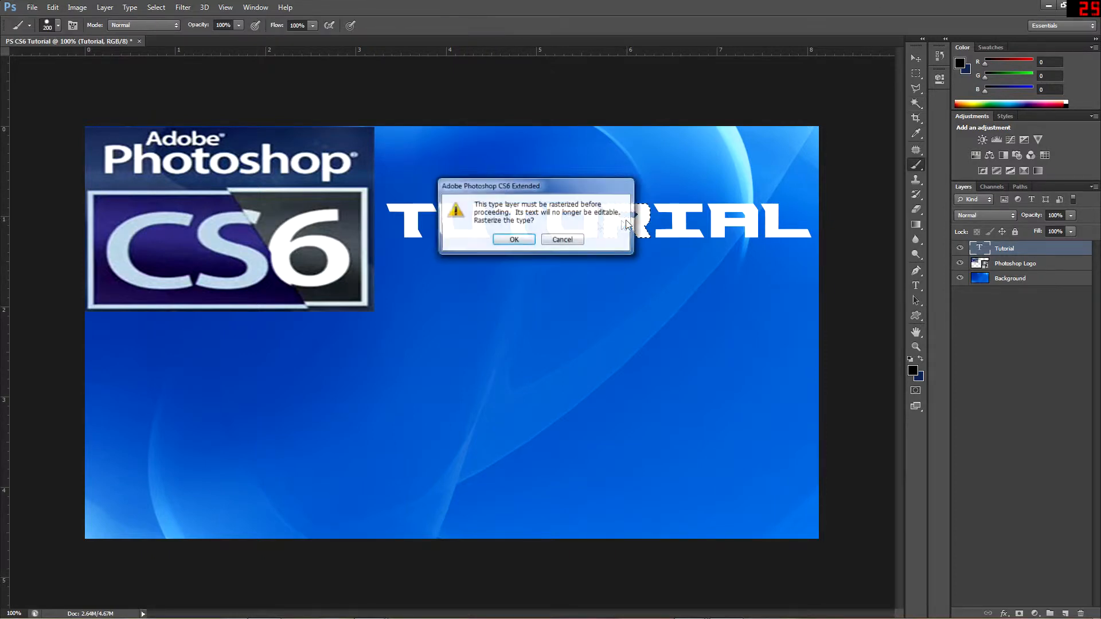
click(527, 243)
click(625, 221)
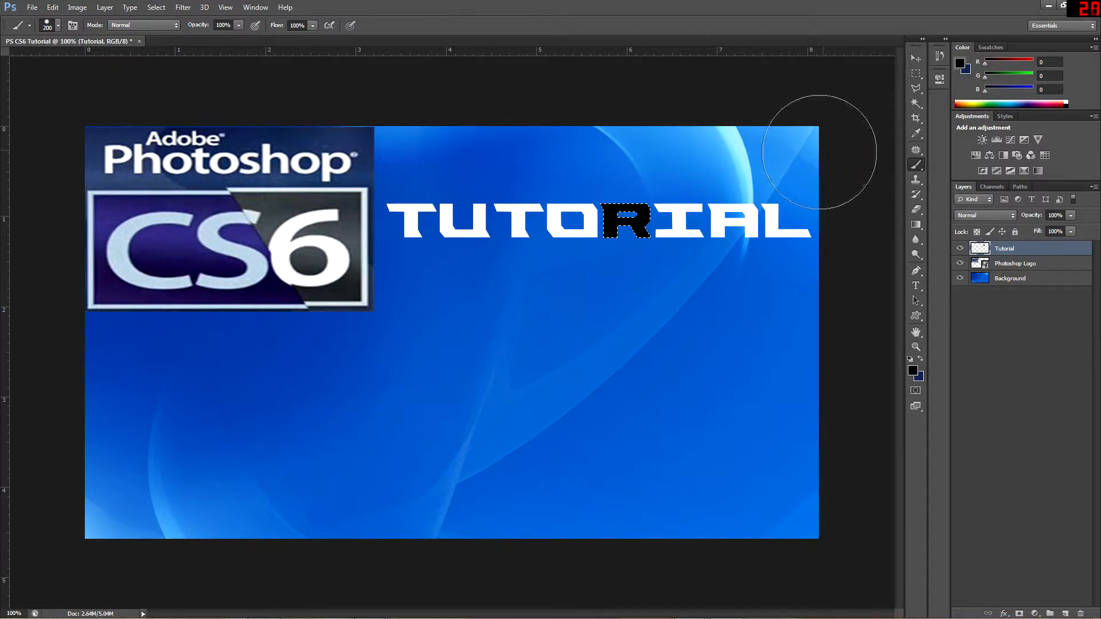
Select the second T, the first T and the A of Tutorial one at a time and paint each letter black
key(u)
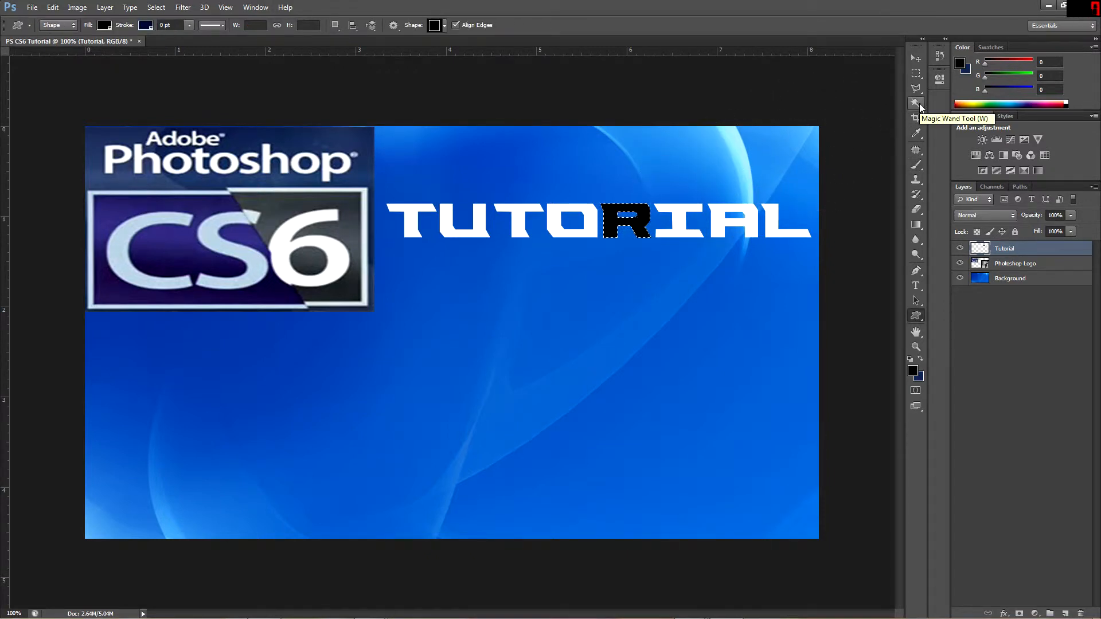
key(w)
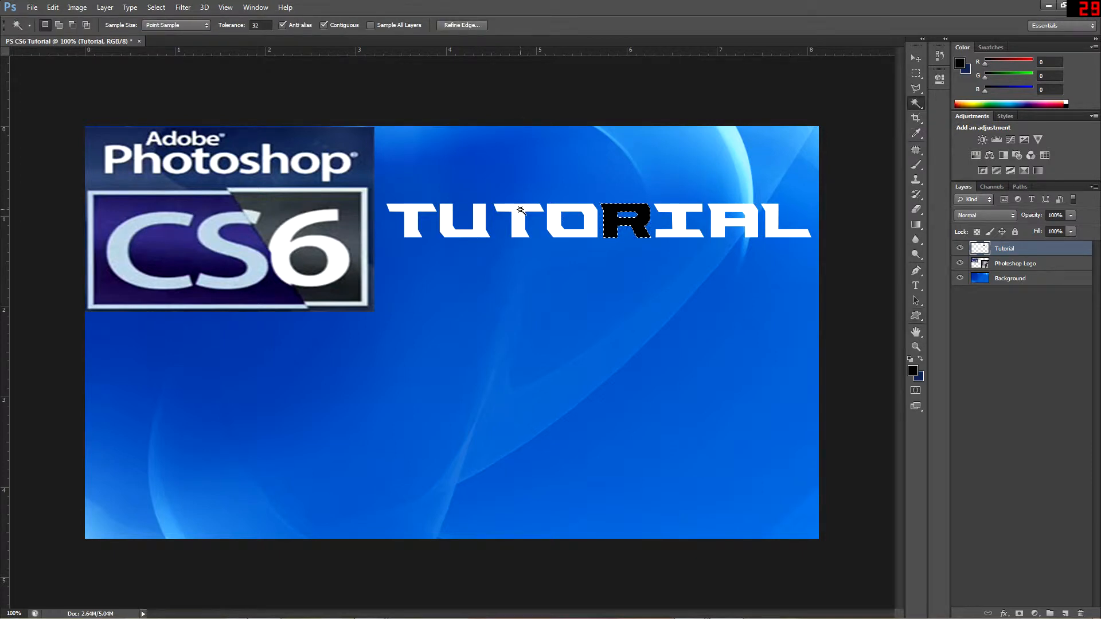
key(b)
drag(521, 214, 518, 218)
key(w)
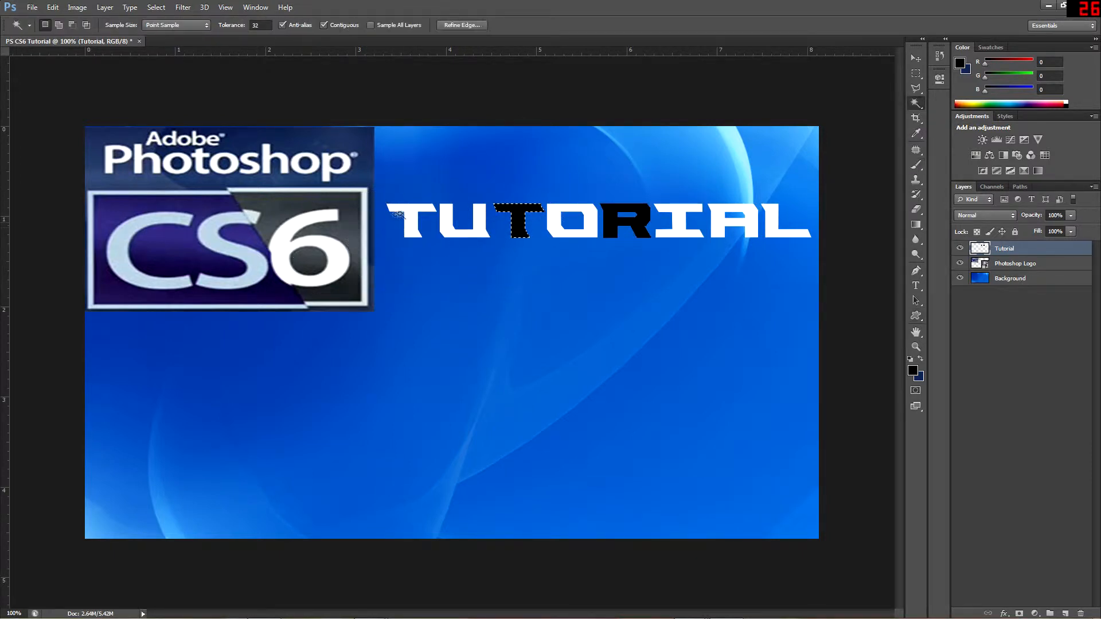
click(411, 211)
key(b)
click(412, 211)
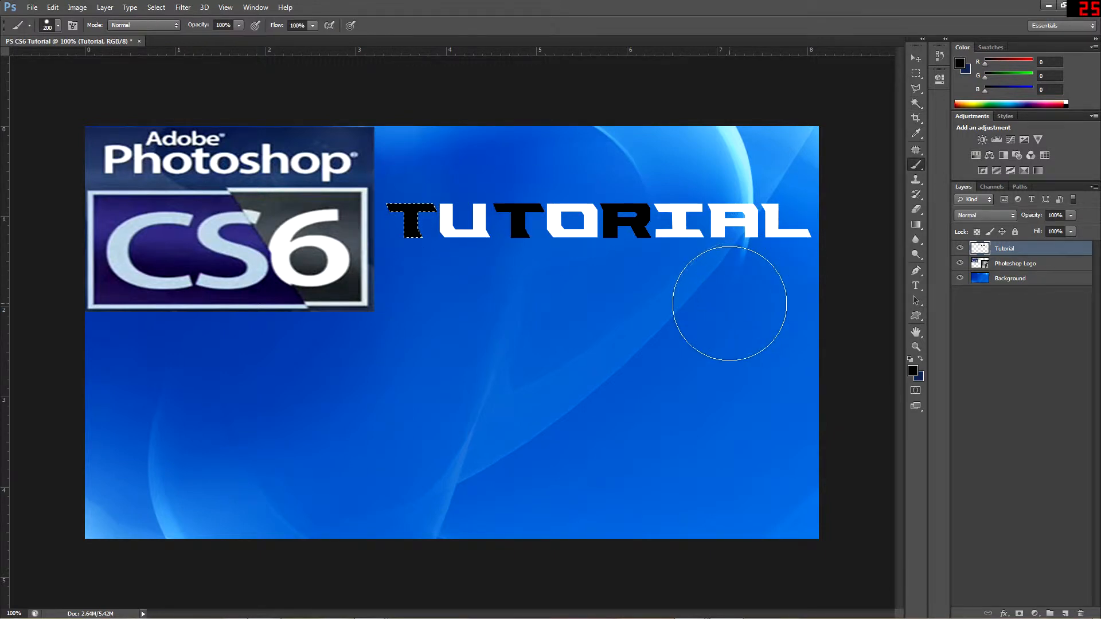
key(w)
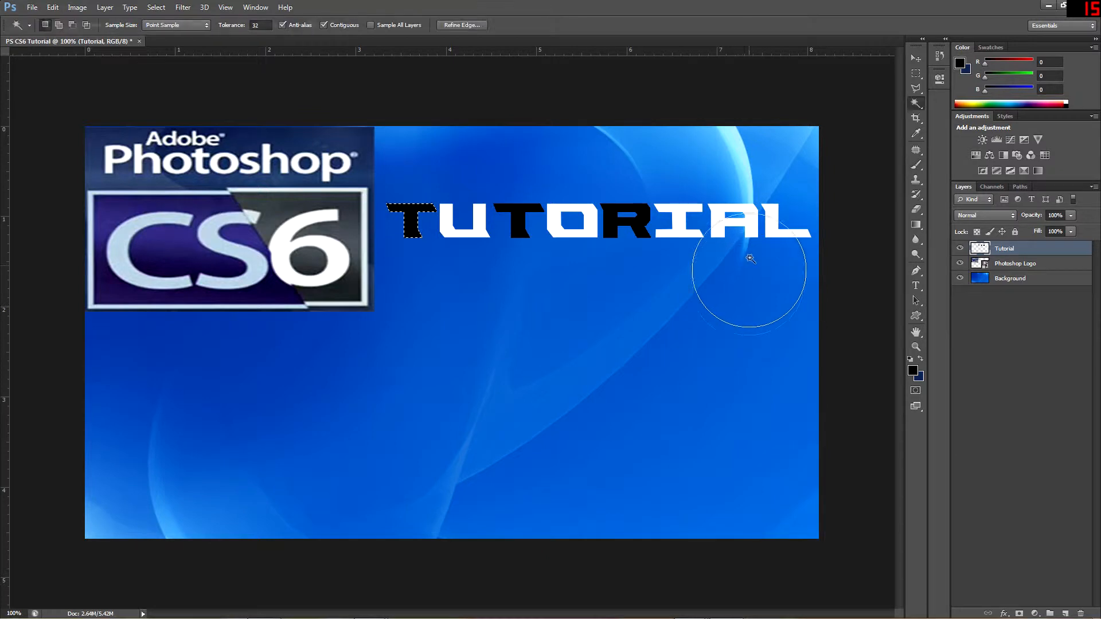
key(b)
click(736, 228)
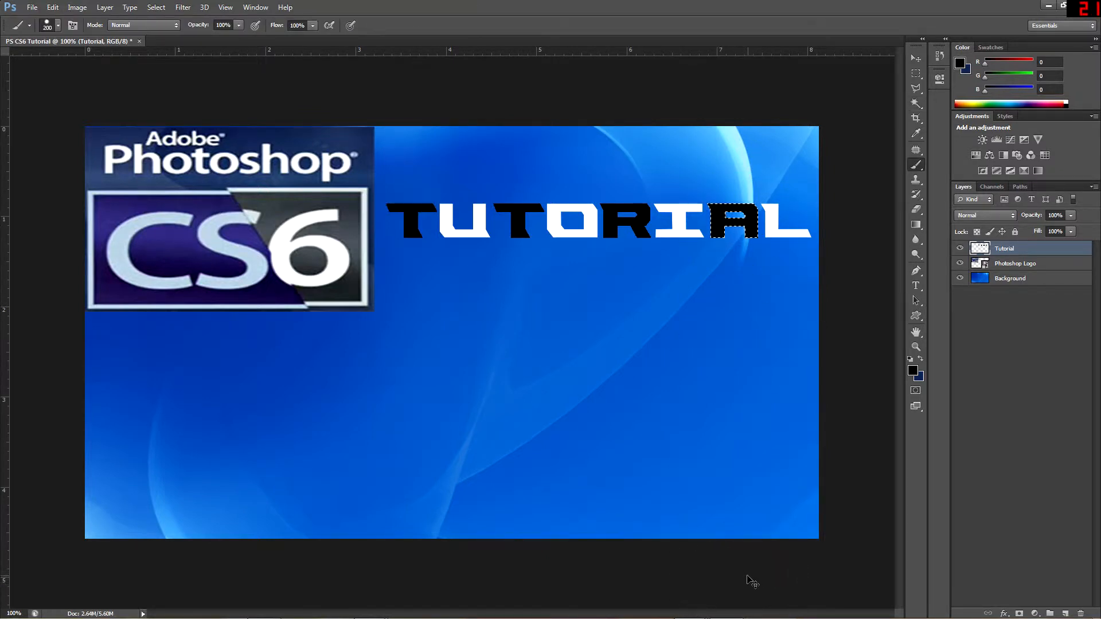
Undo the black painting on all the letters of the Tutorial layer
key(ctrl+alt+z)
key(ctrl+alt+z)
key(ctrl+alt+z)
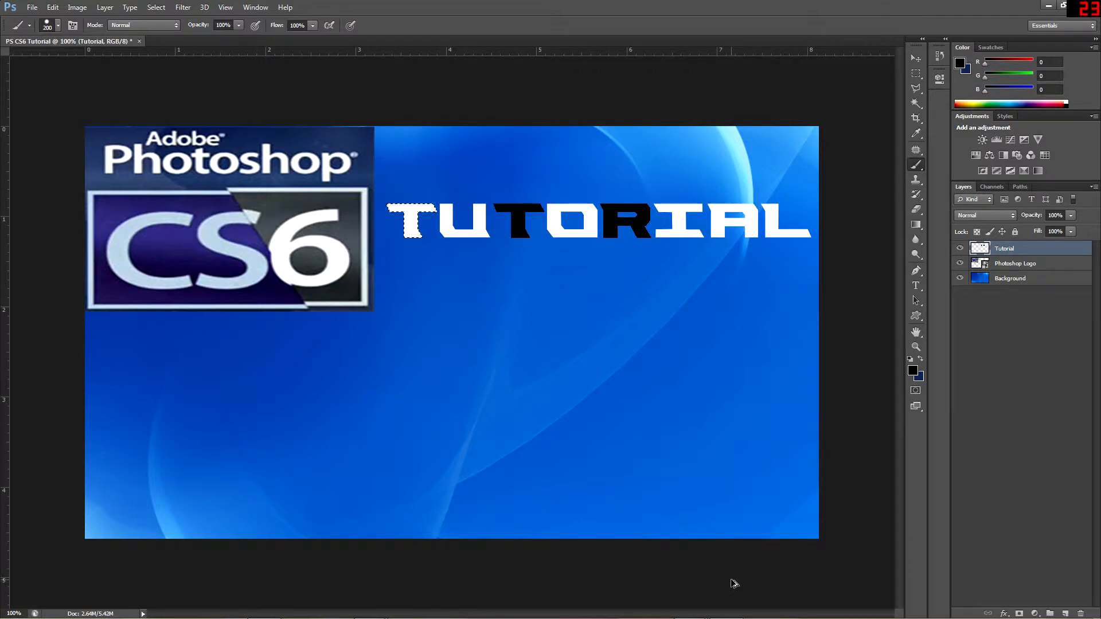
key(ctrl+alt+z)
key(ctrl+alt+z)
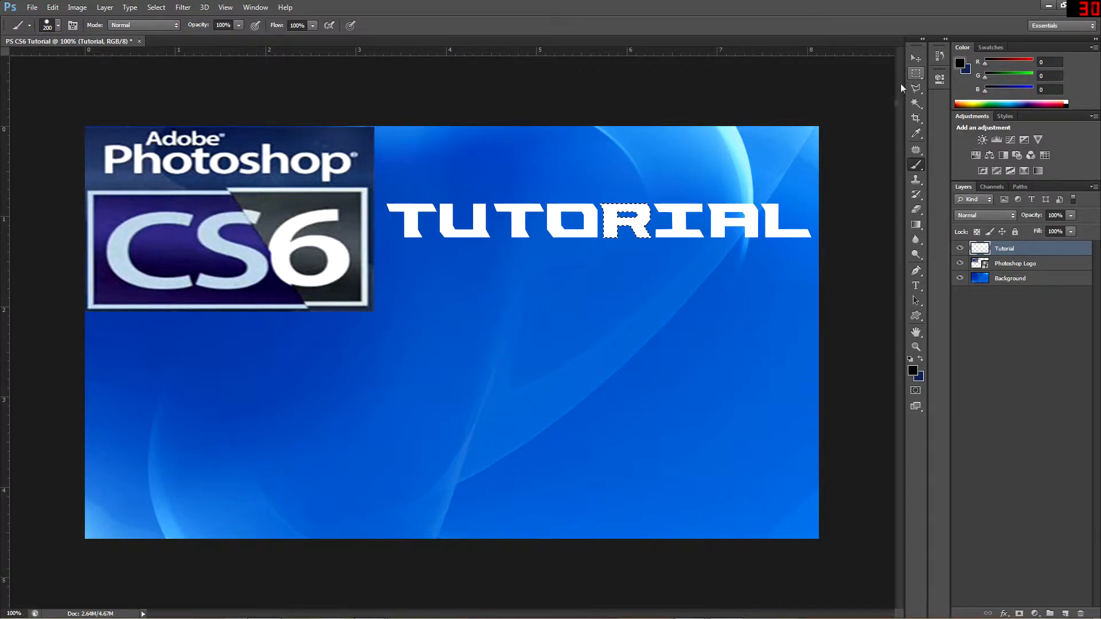
Add a text box below the Photoshop logo and enter # in the ObelixPro font
click(917, 59)
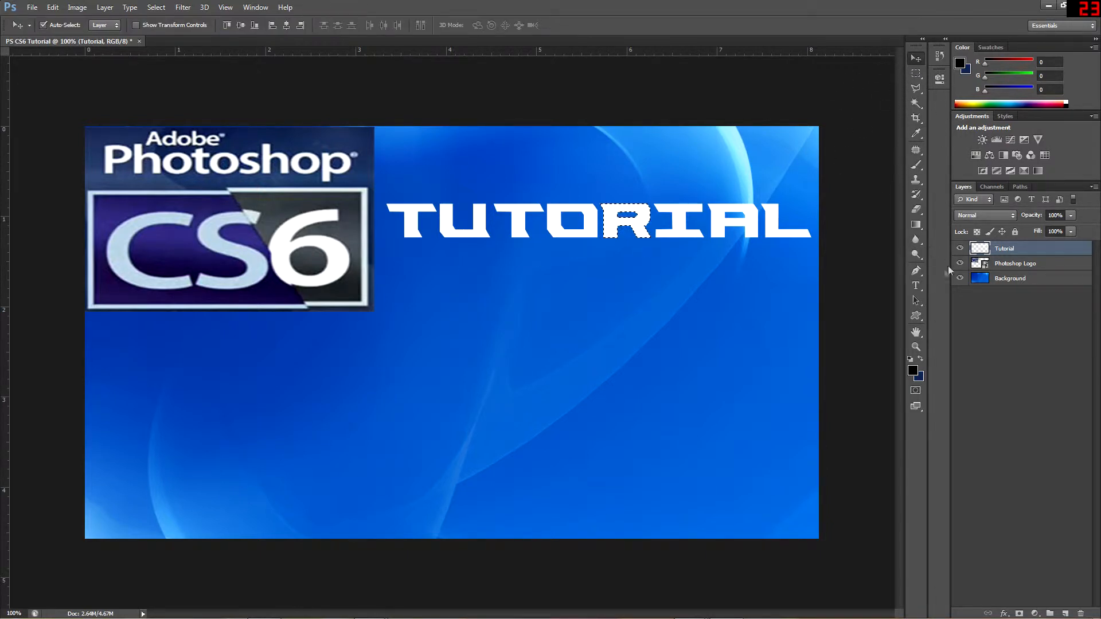
key(t)
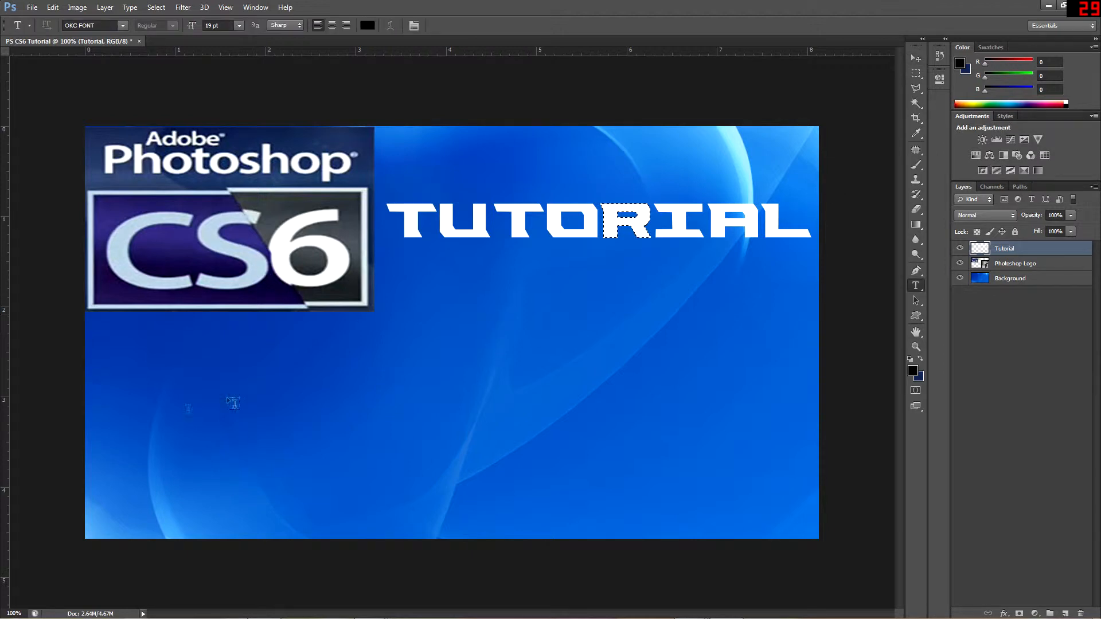
drag(104, 329, 317, 455)
click(123, 25)
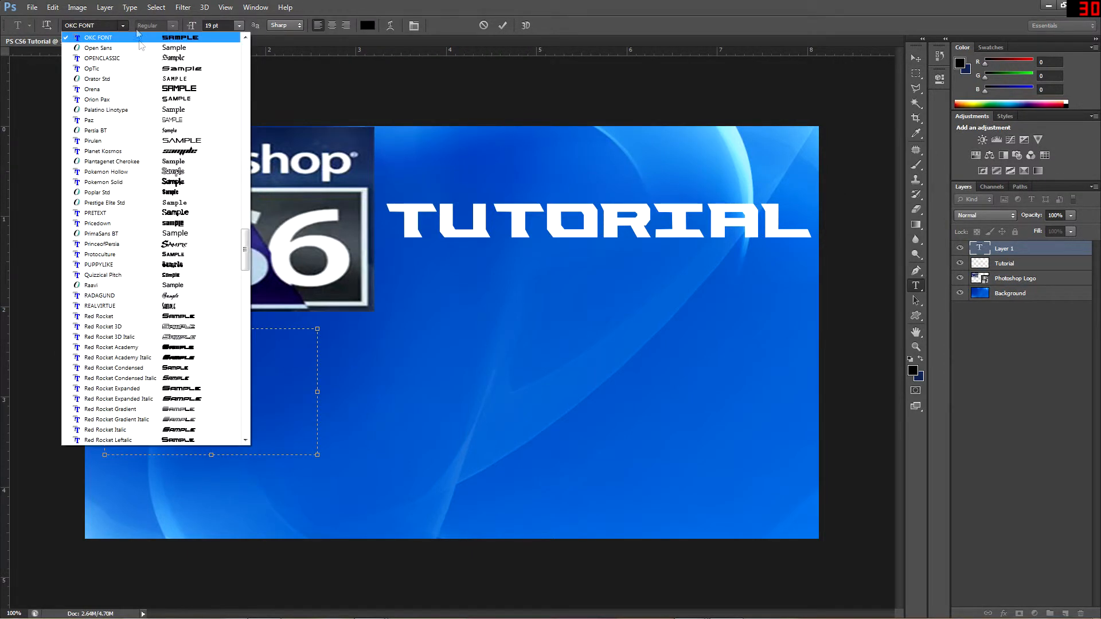
scroll(152, 79, up, 3)
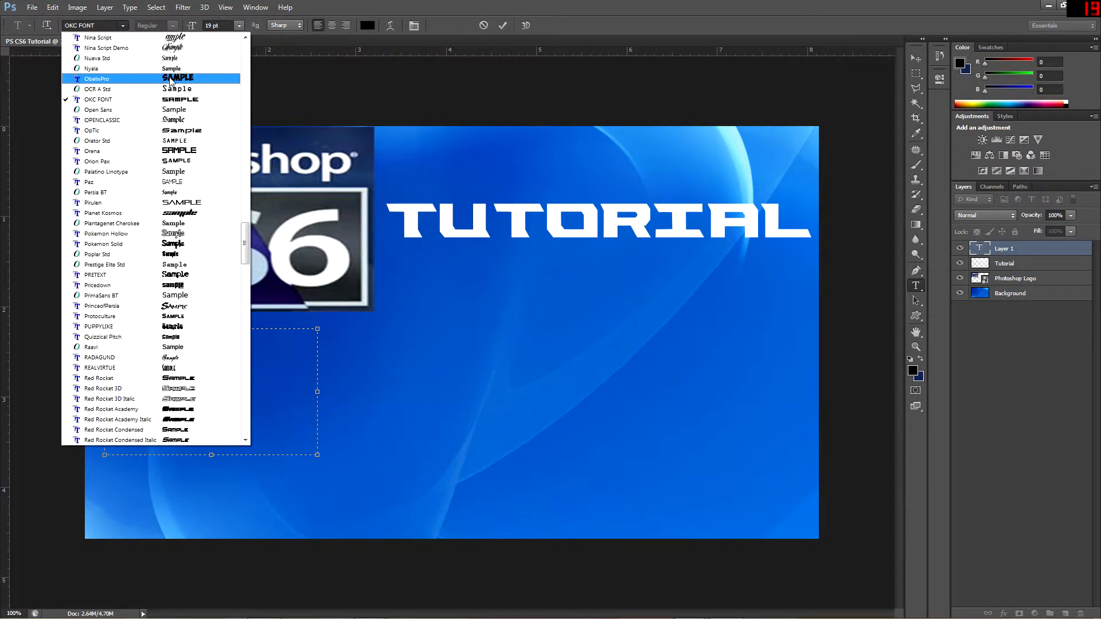
click(151, 78)
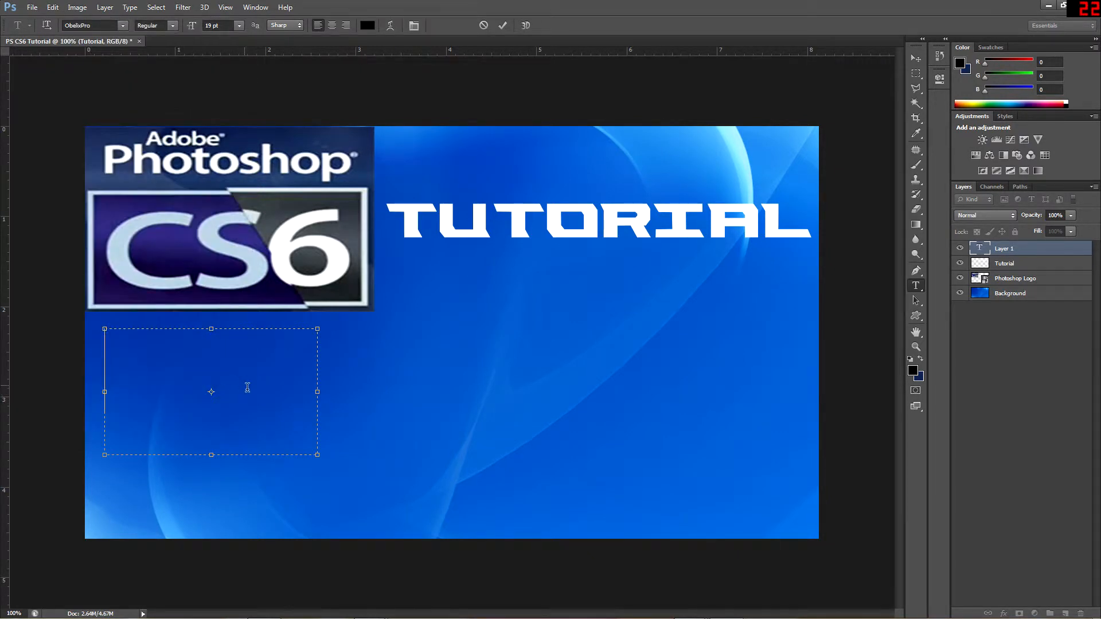
text(#)
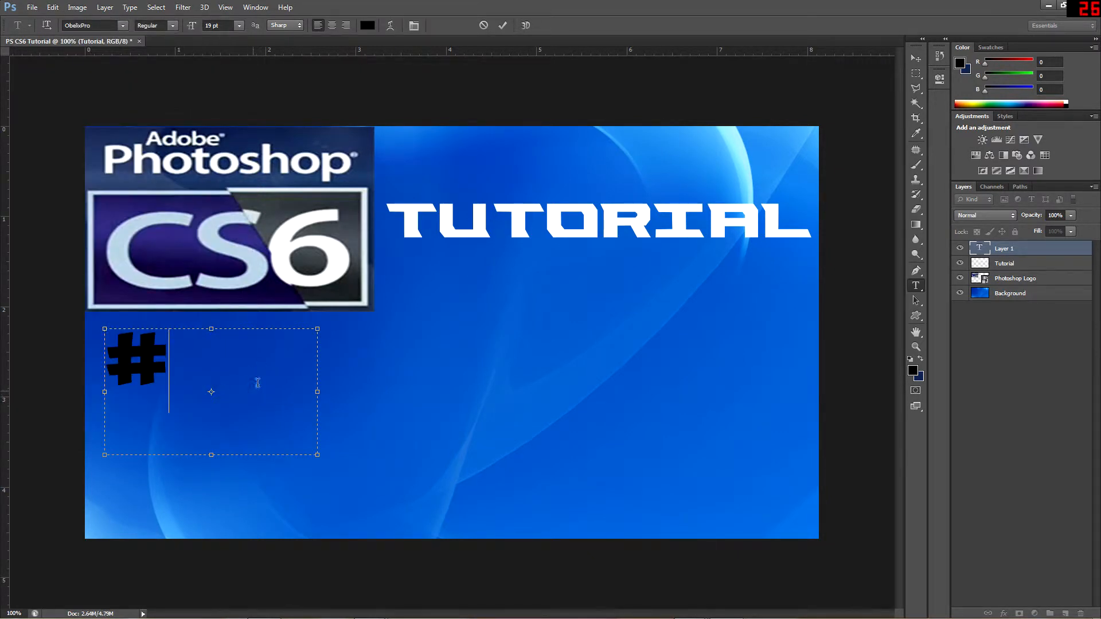
Change the color of the # text to white
key(ctrl+a)
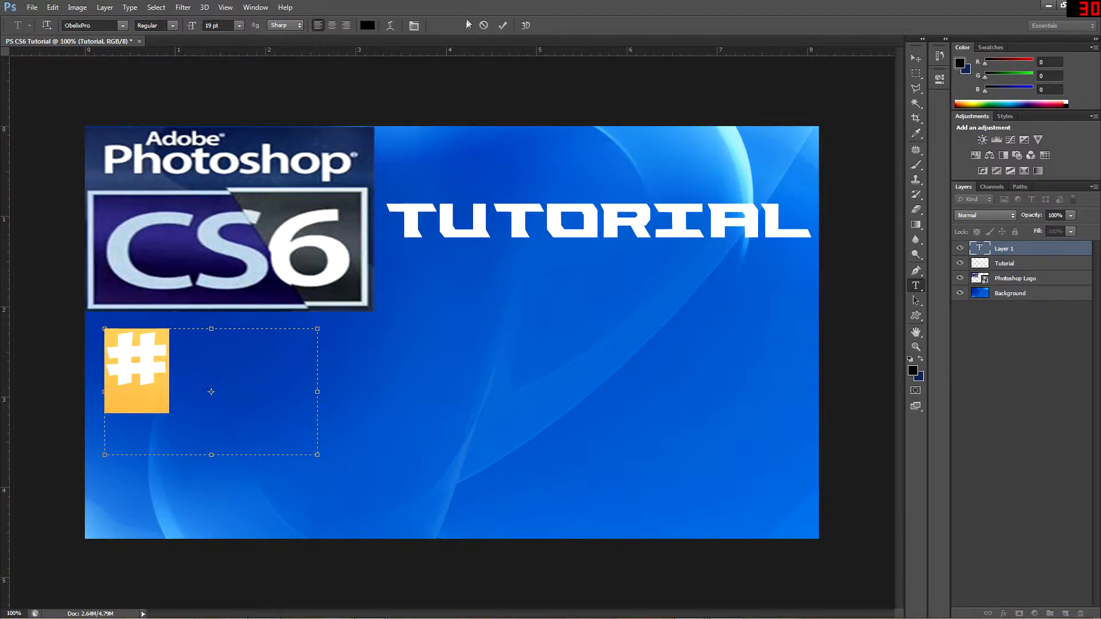
click(369, 25)
drag(764, 336, 735, 288)
click(1031, 285)
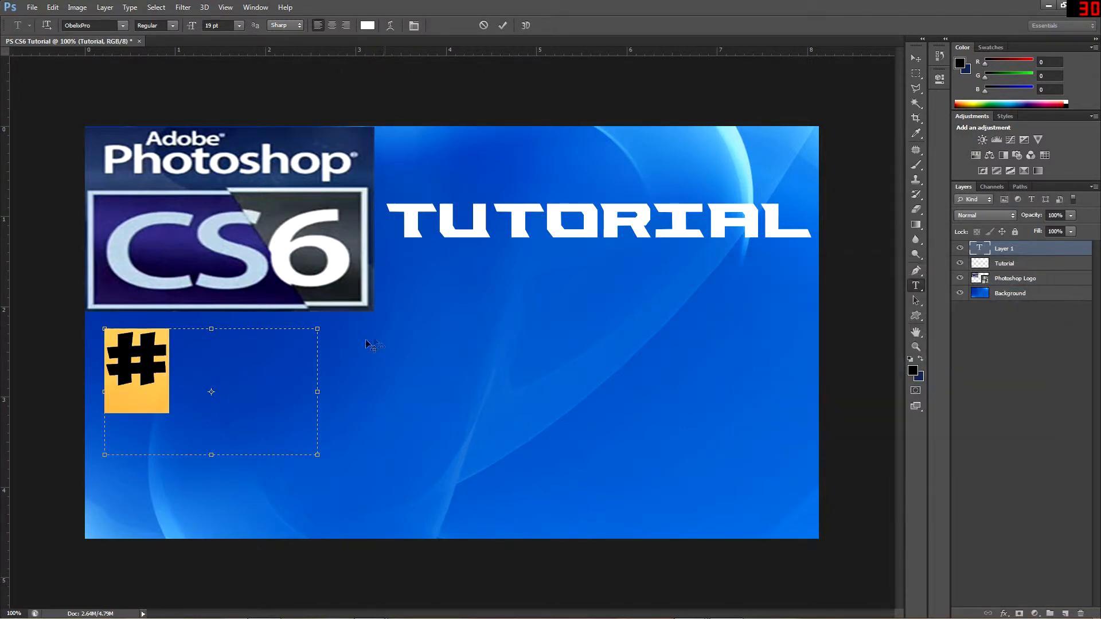
Set the # text size to 38 pt and move it slightly right and down below the logo
click(224, 26)
key(Up)
key(Up)
key(Up)
key(Up)
key(Up)
key(Up)
key(Up)
key(Up)
key(Up)
key(shift+Up)
key(shift+Up)
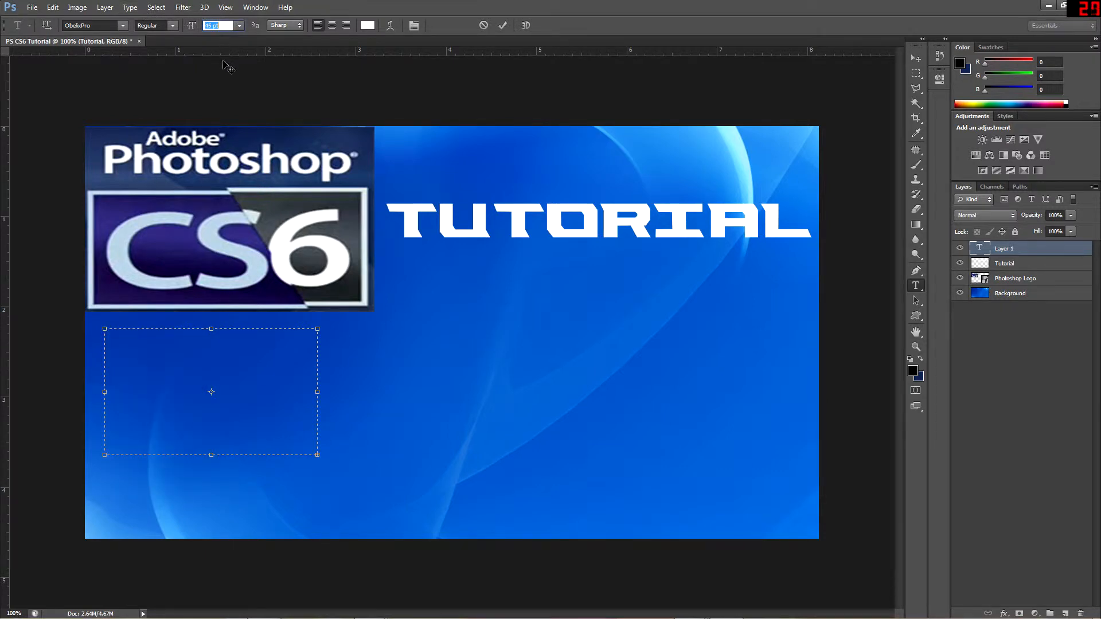
key(Down)
key(Down)
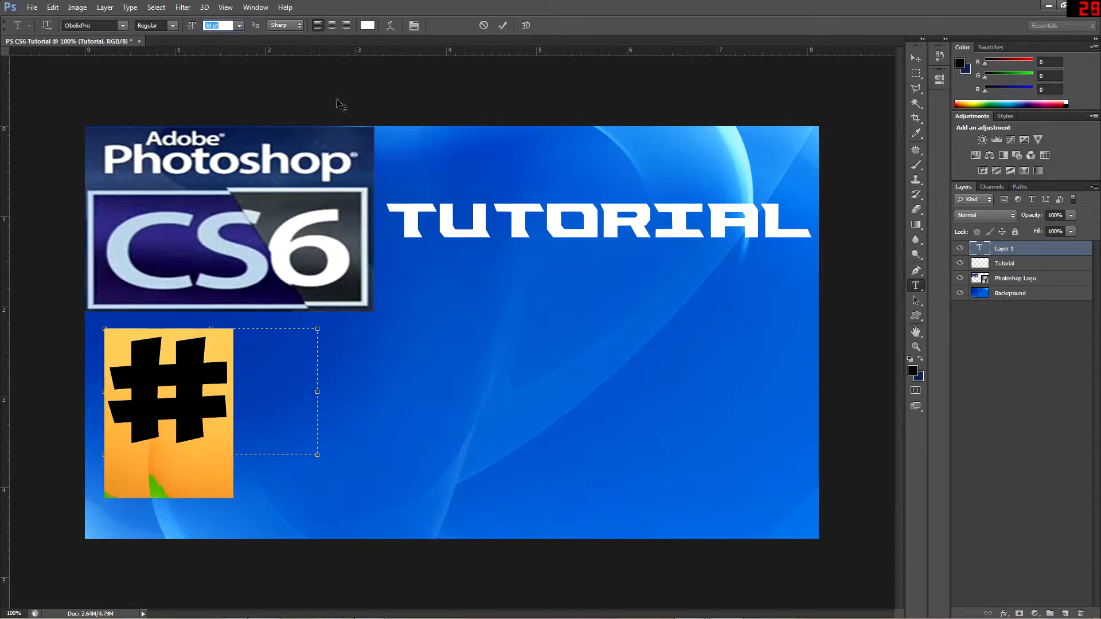
click(916, 59)
drag(200, 395, 232, 410)
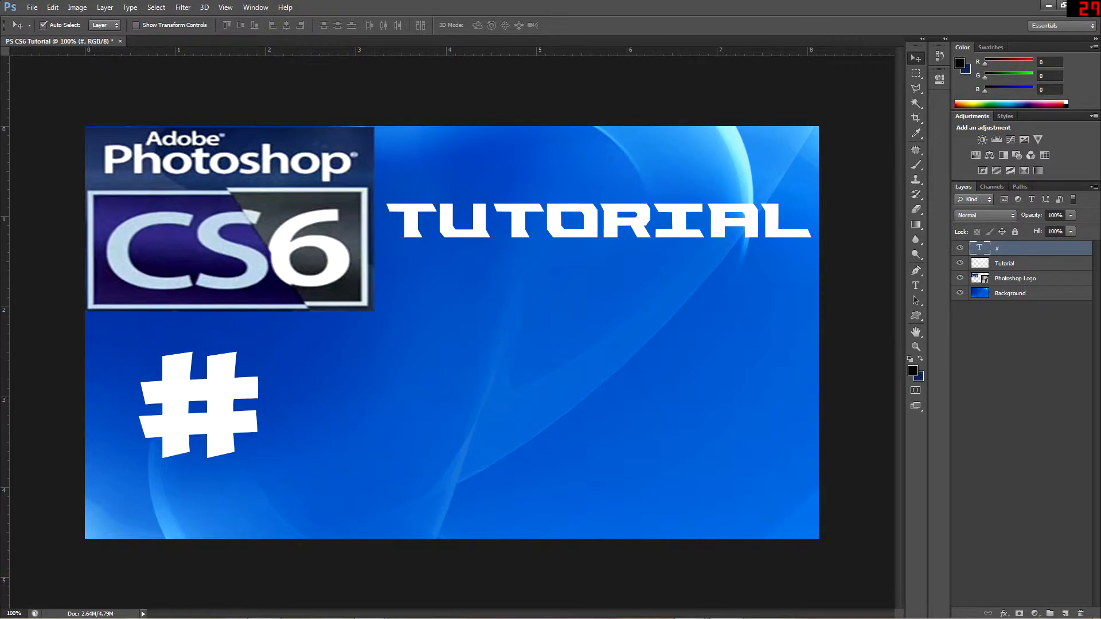
Duplicate the rasterized Tutorial layer as Episode # and move the copy beside the #, hiding the original during the move
click(1012, 264)
right_click(1013, 263)
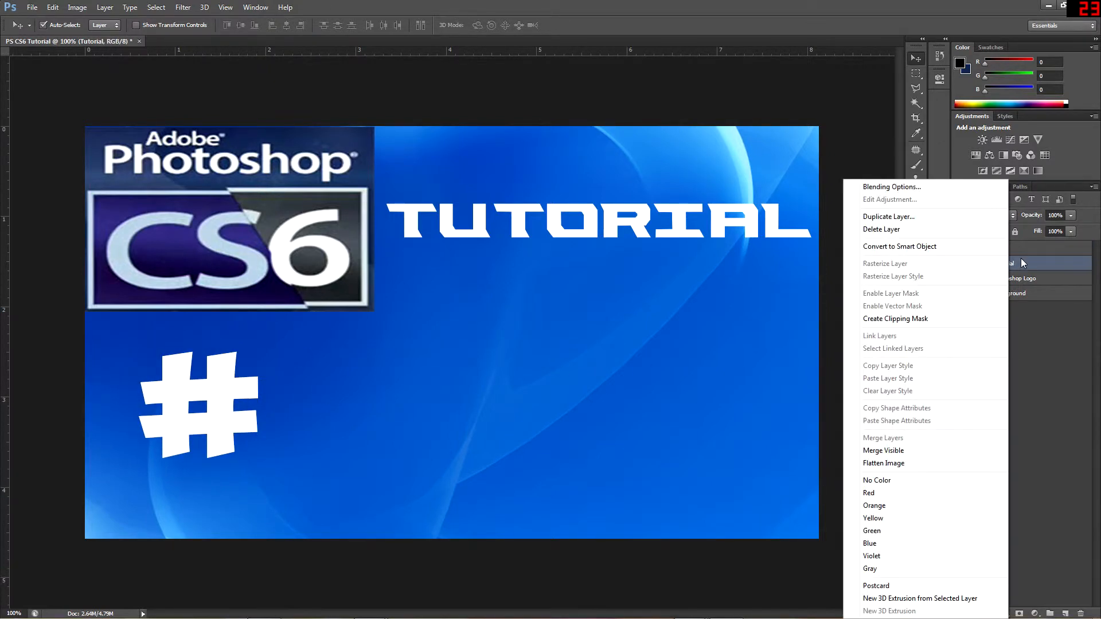
click(931, 217)
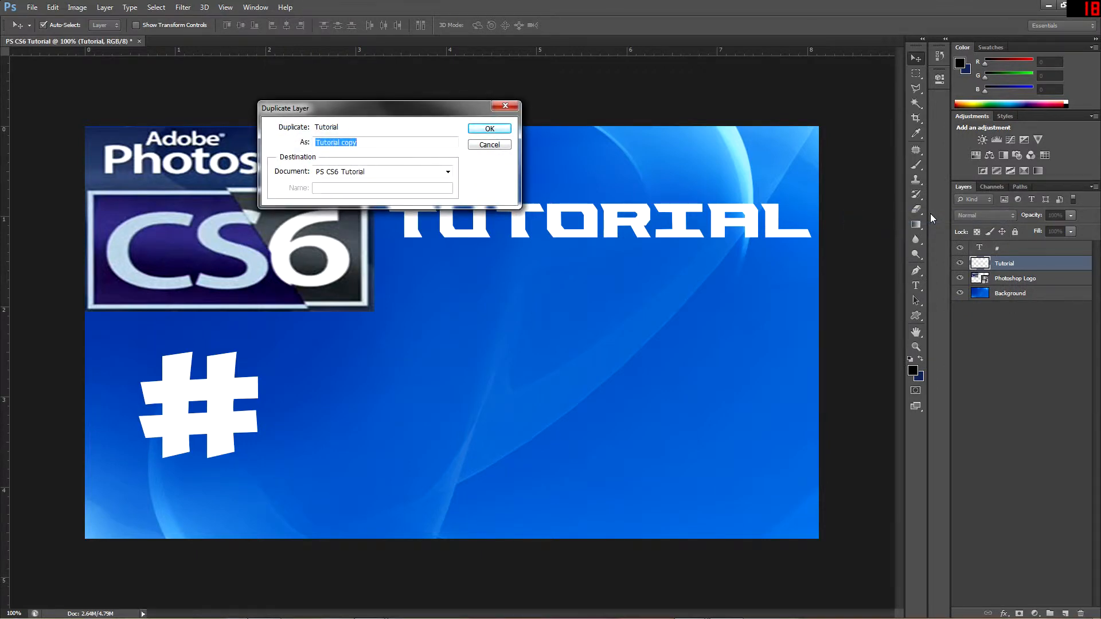
text(Episode #)
key(Return)
click(959, 278)
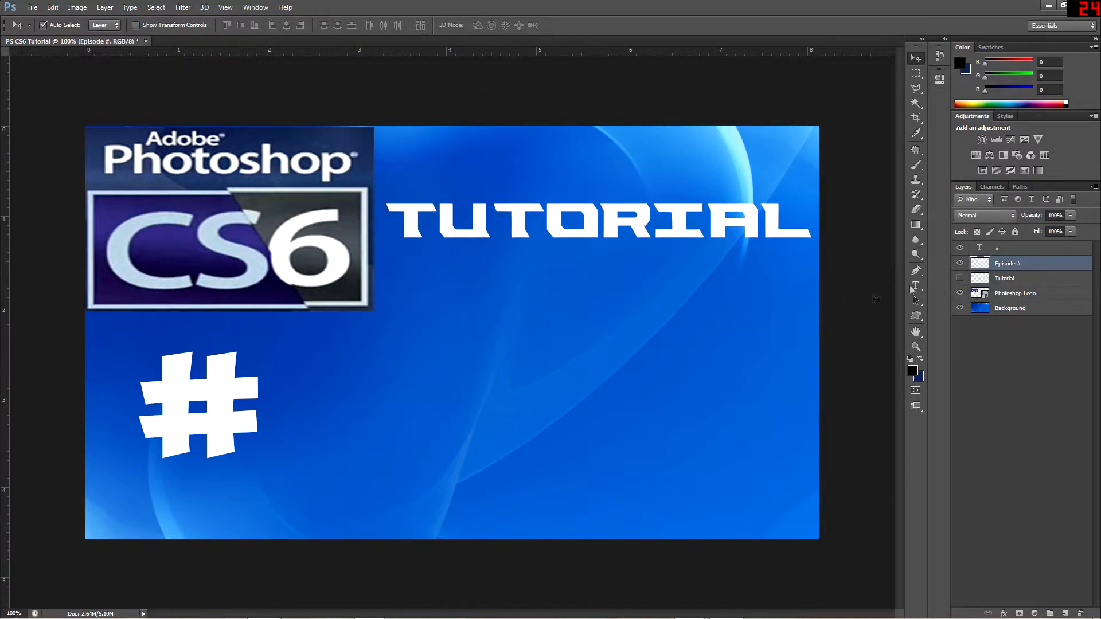
drag(614, 215, 560, 403)
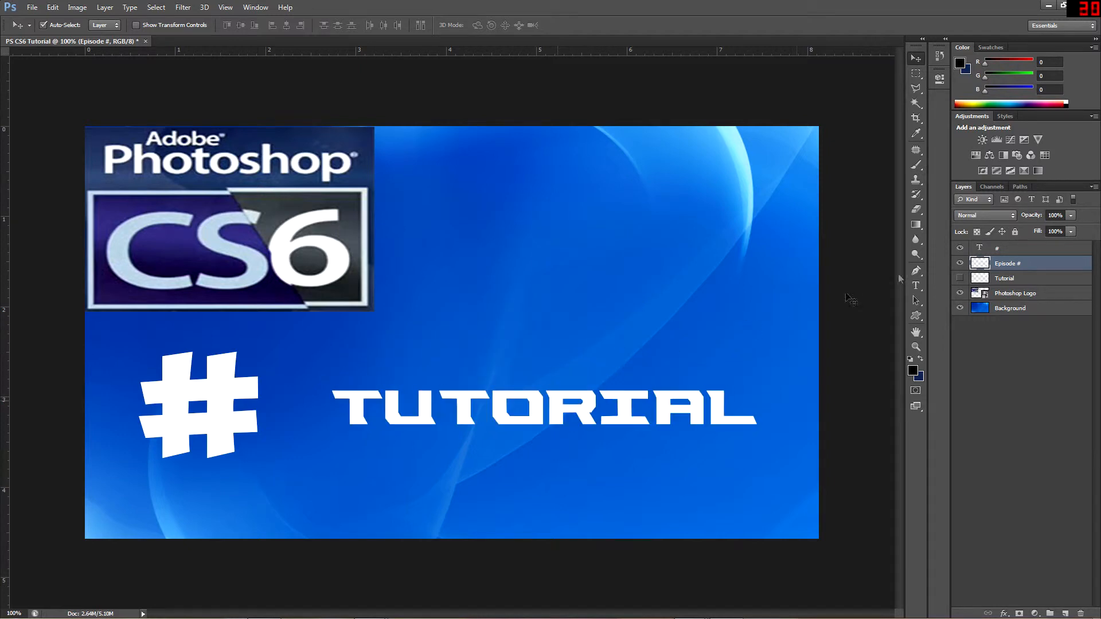
click(959, 278)
Try to edit the wording of the rasterized Episode # copy, deleting the stray text layer created on the way
key(t)
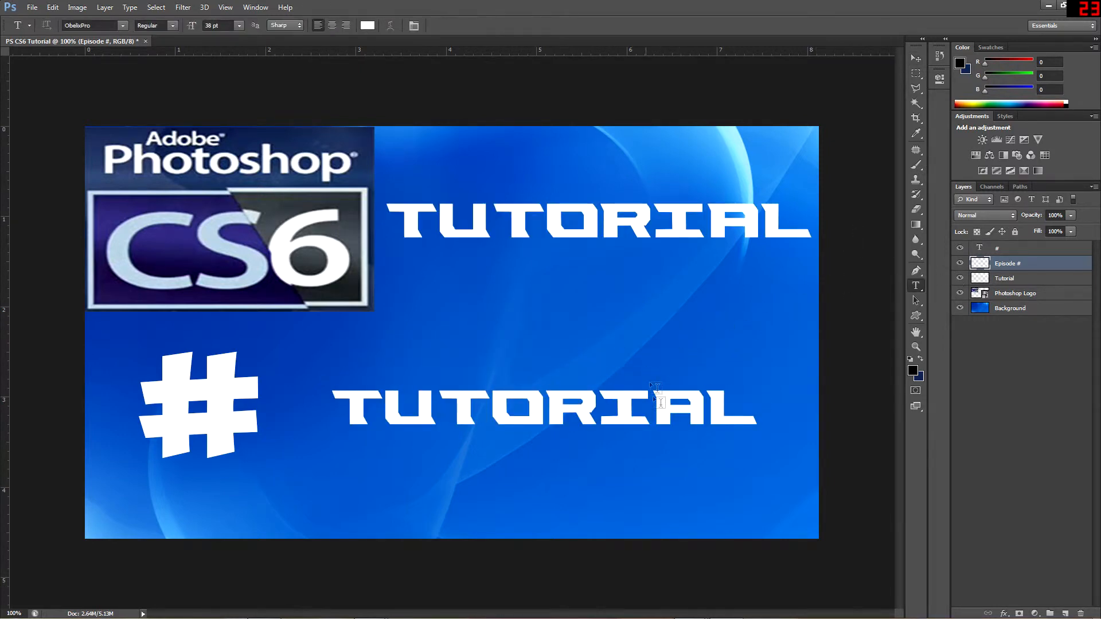
click(653, 373)
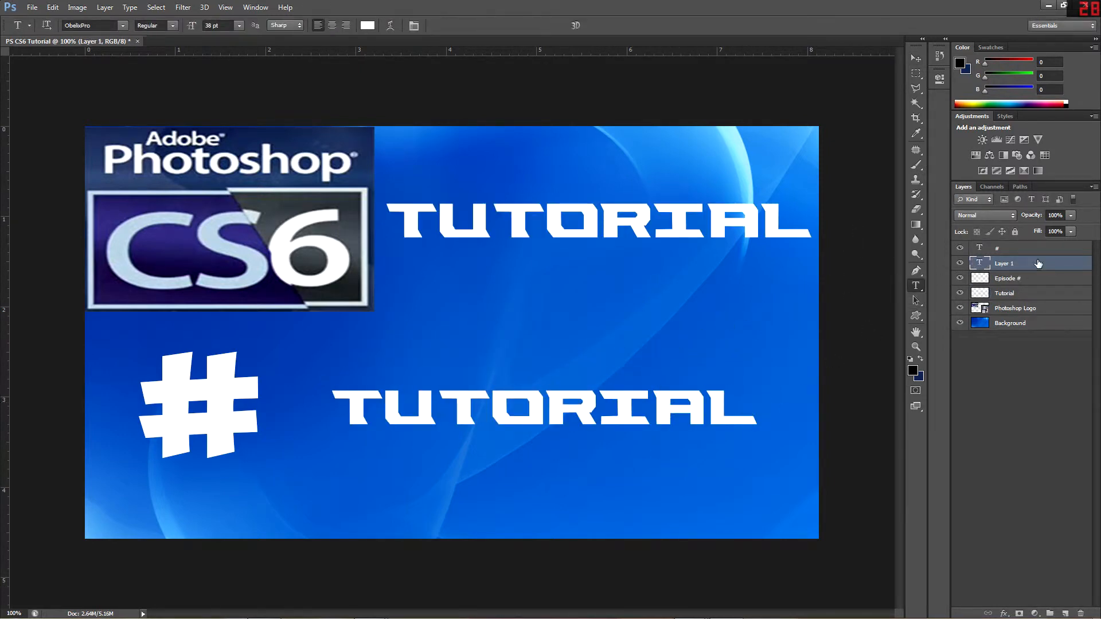
key(Delete)
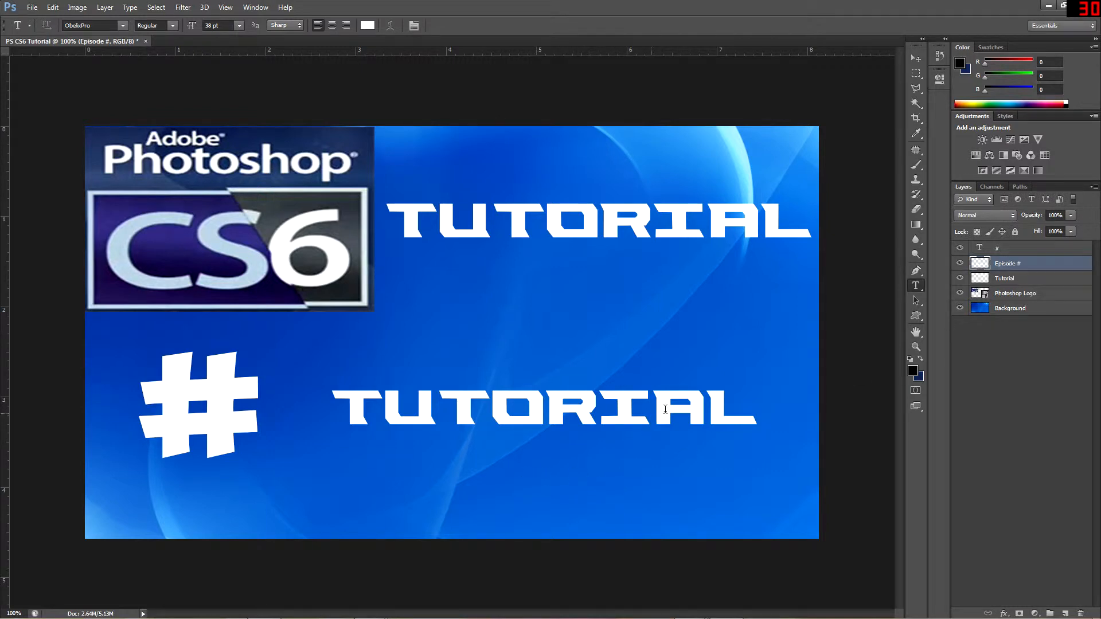
click(645, 402)
click(401, 402)
key(Delete)
Delete the rasterized Episode # and Tutorial layers
click(998, 391)
click(1004, 253)
click(1003, 263)
key(Delete)
key(Delete)
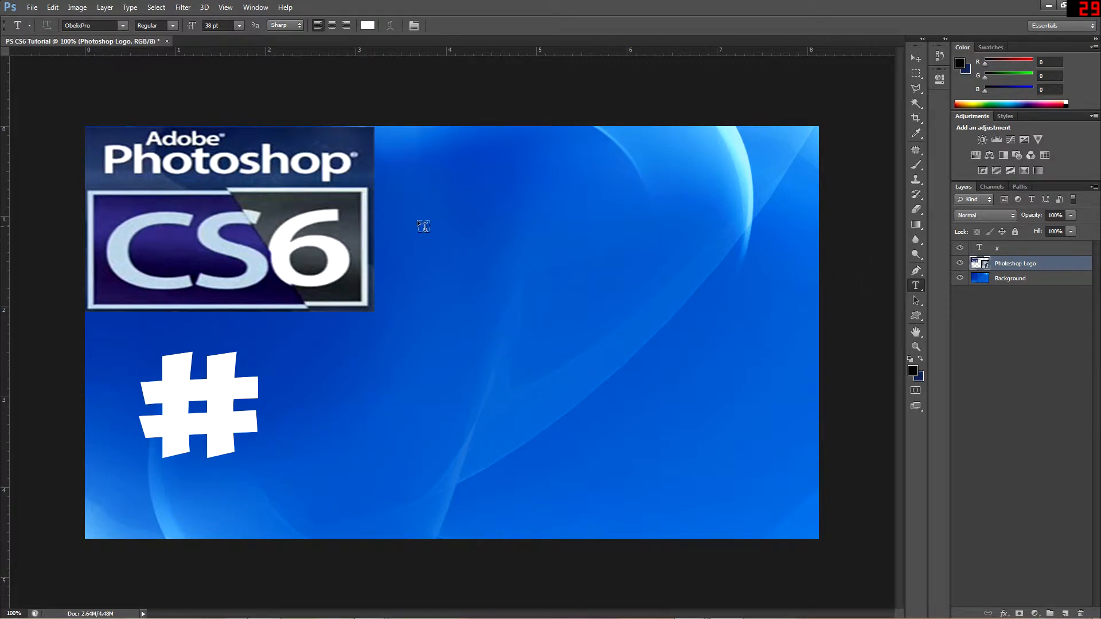
Draw a wide text box beside the Photoshop logo and enter TUTORIAL at 18 pt
drag(397, 171, 806, 265)
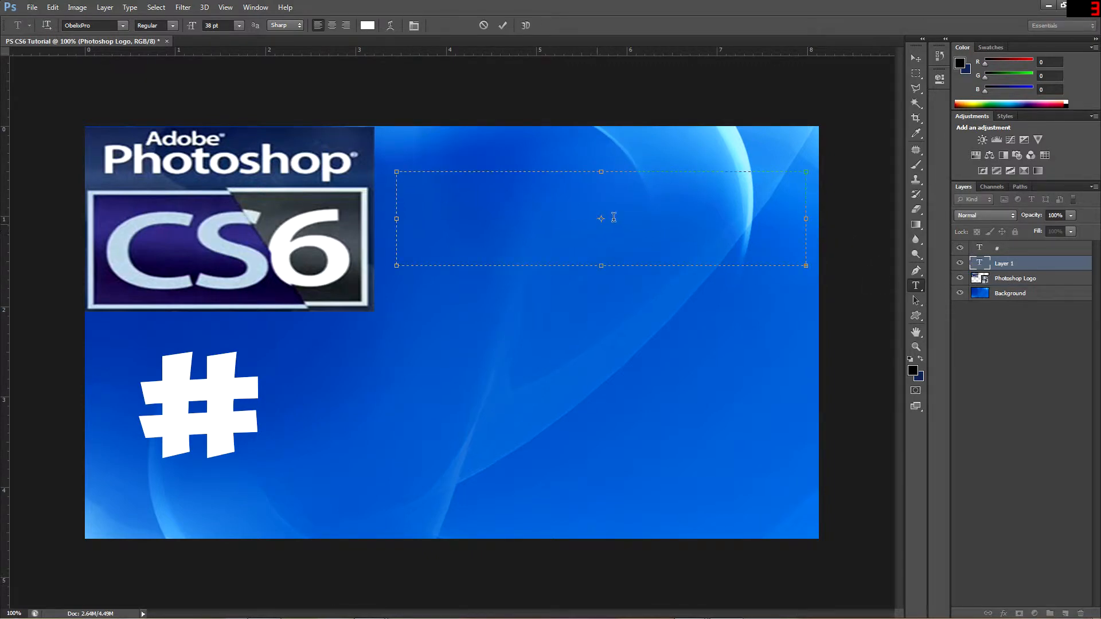
drag(208, 26, 162, 26)
text(2)
click(441, 196)
drag(210, 26, 189, 43)
text(1)
click(562, 224)
text(TUT)
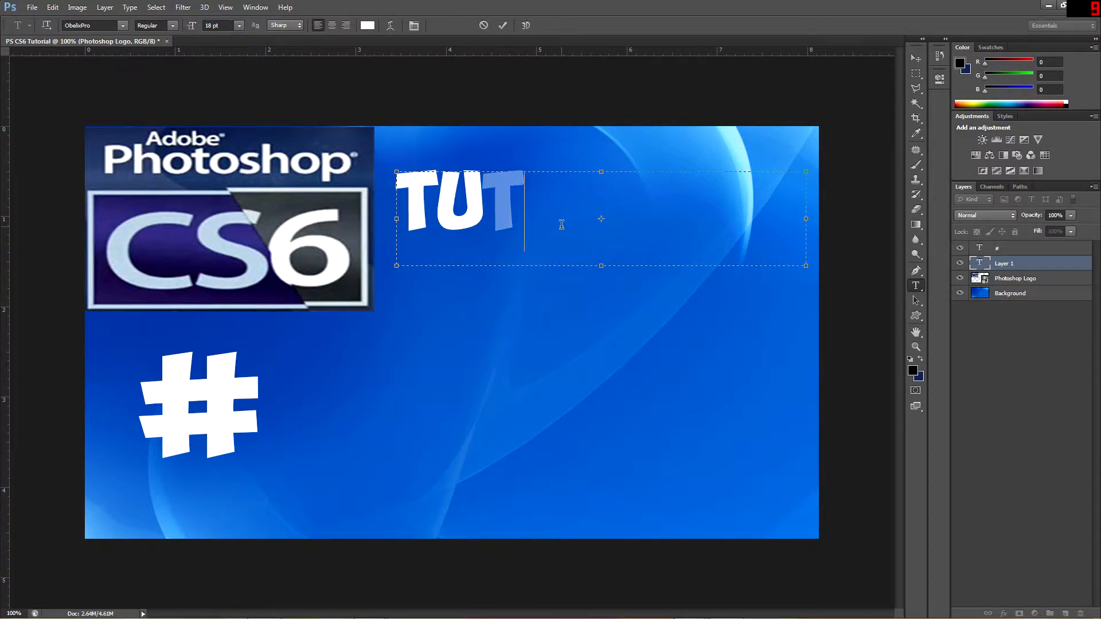
text(ORIAL)
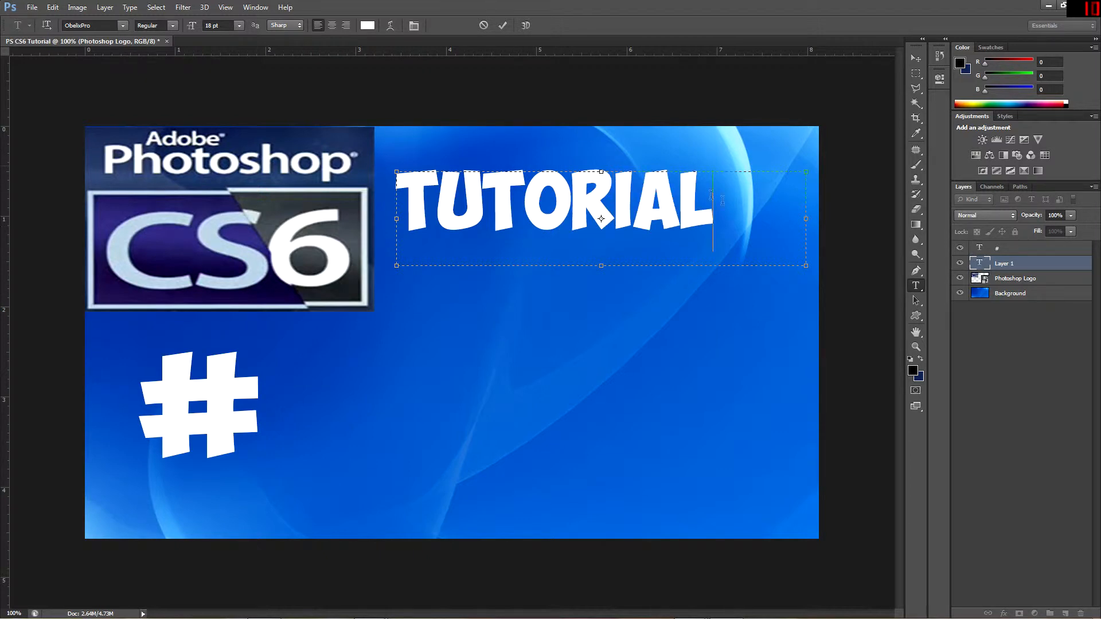
Change the font of the whole TUTORIAL text to OKC FONT
key(ctrl+a)
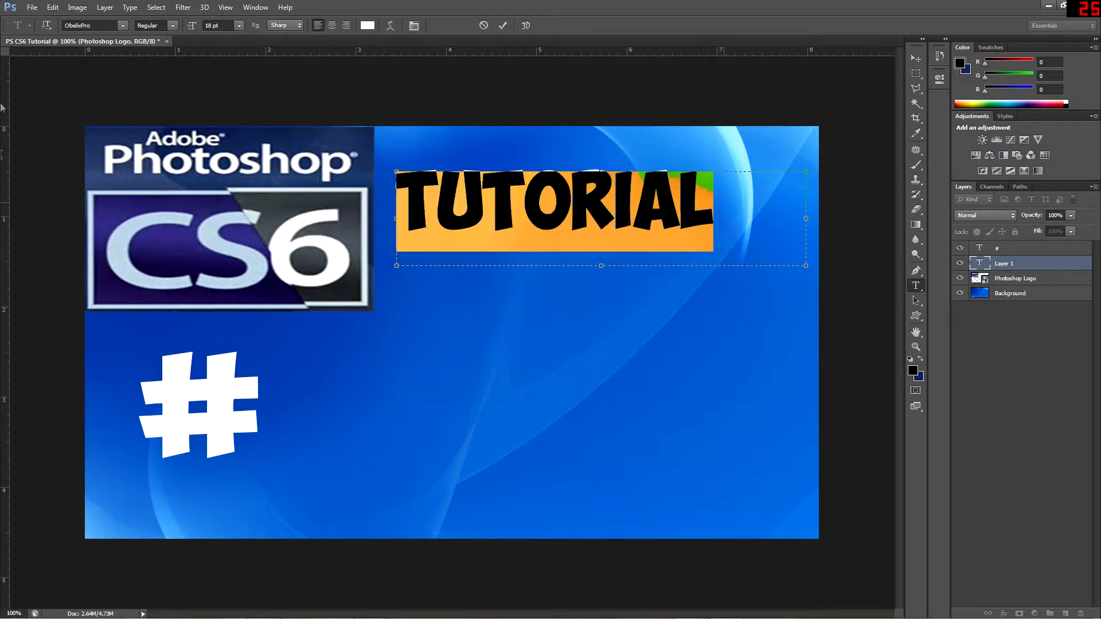
click(122, 25)
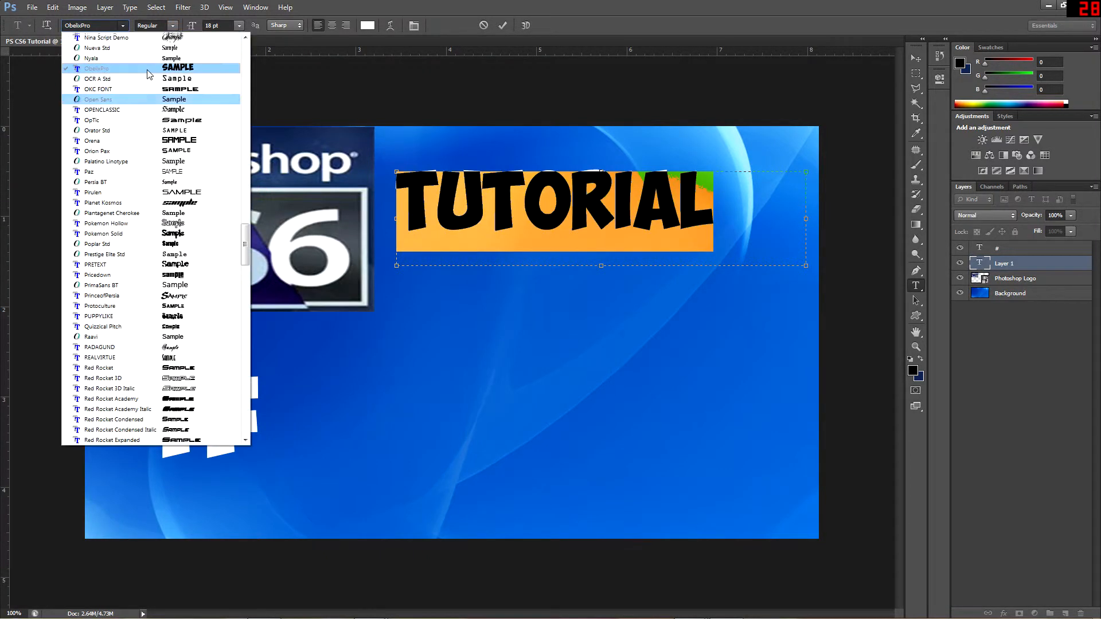
click(155, 92)
click(767, 244)
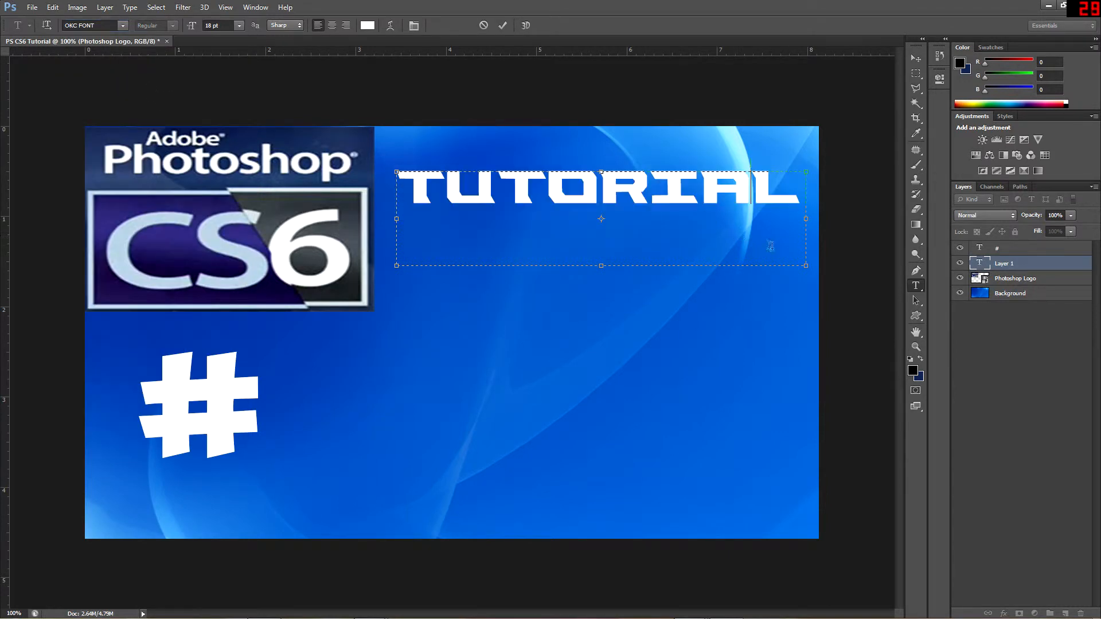
Duplicate the Tutorial text layer under the name Episode #
click(1009, 263)
right_click(976, 263)
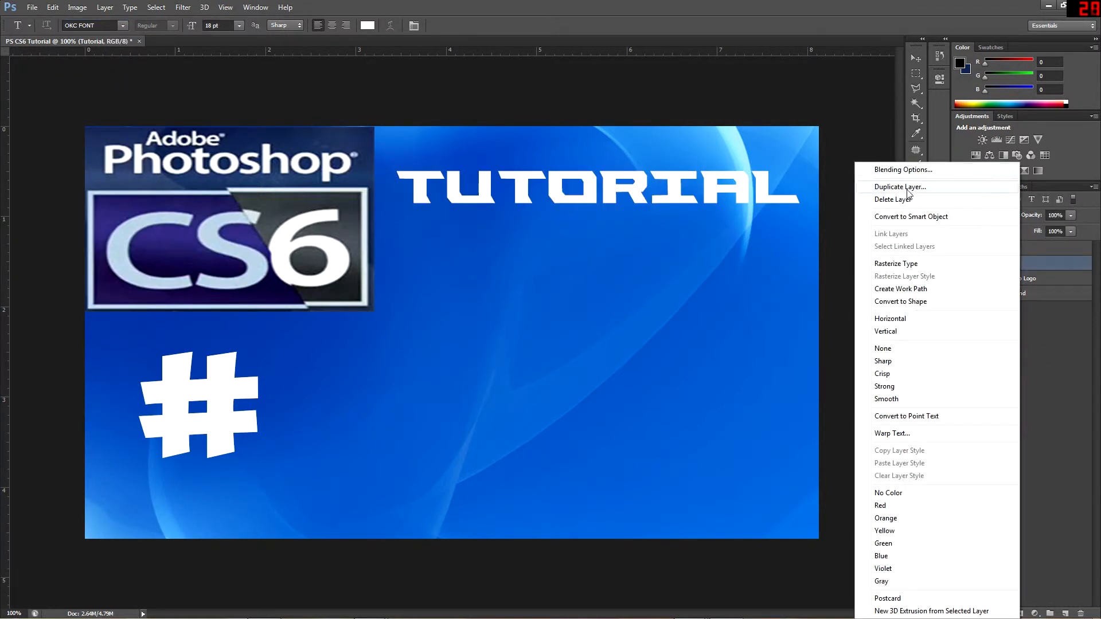
click(906, 188)
text(Episode #)
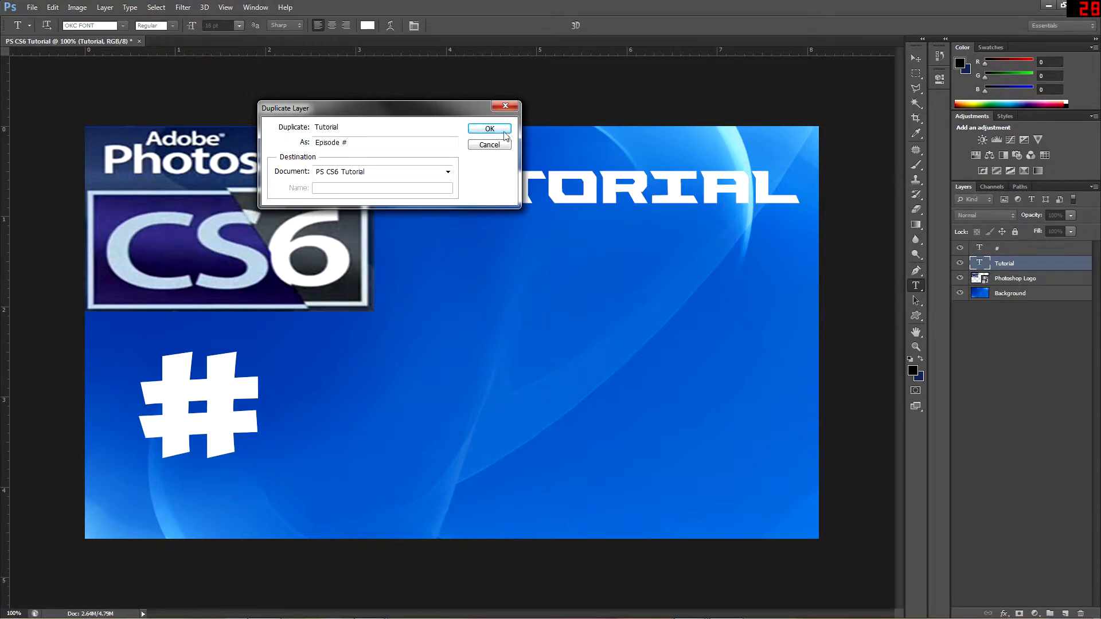
click(490, 129)
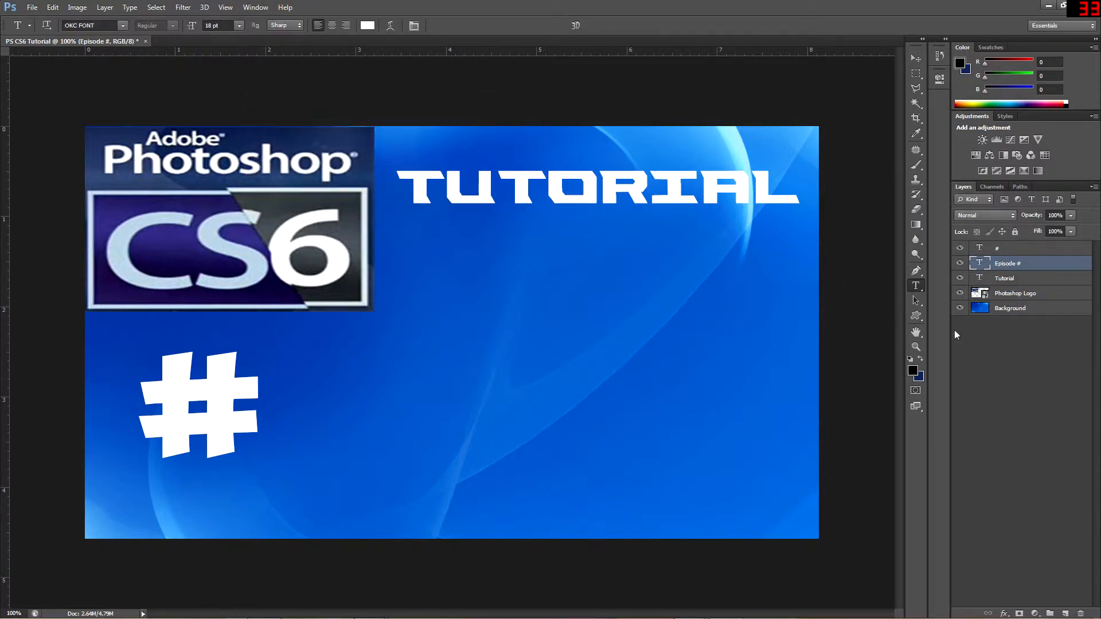
Move the Episode # copy down beside the #, hiding the Tutorial layer during the move and showing it again
click(960, 278)
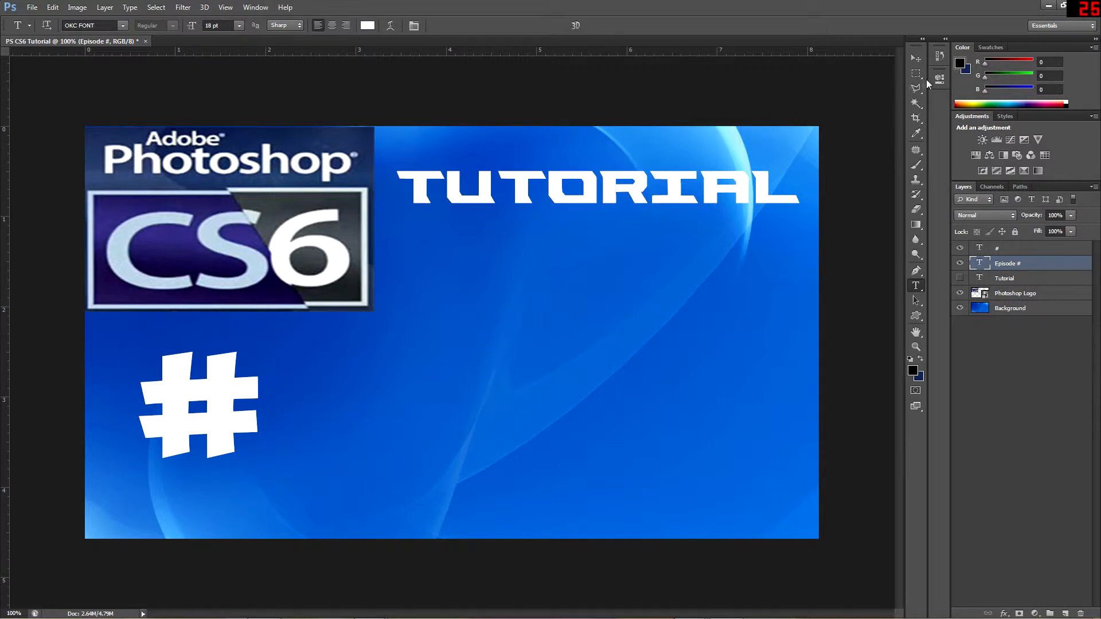
click(915, 58)
drag(679, 192, 589, 408)
click(959, 278)
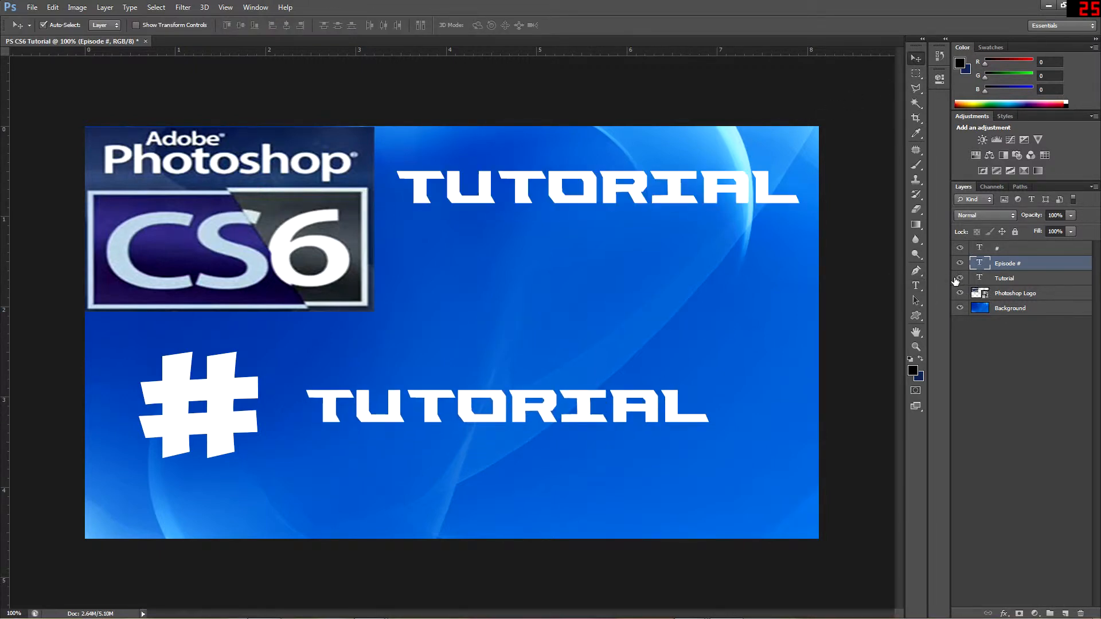
Replace the Episode # layer's text with 1, set its size to 47 pt and move it up beside the #
key(t)
click(659, 404)
key(ctrl+a)
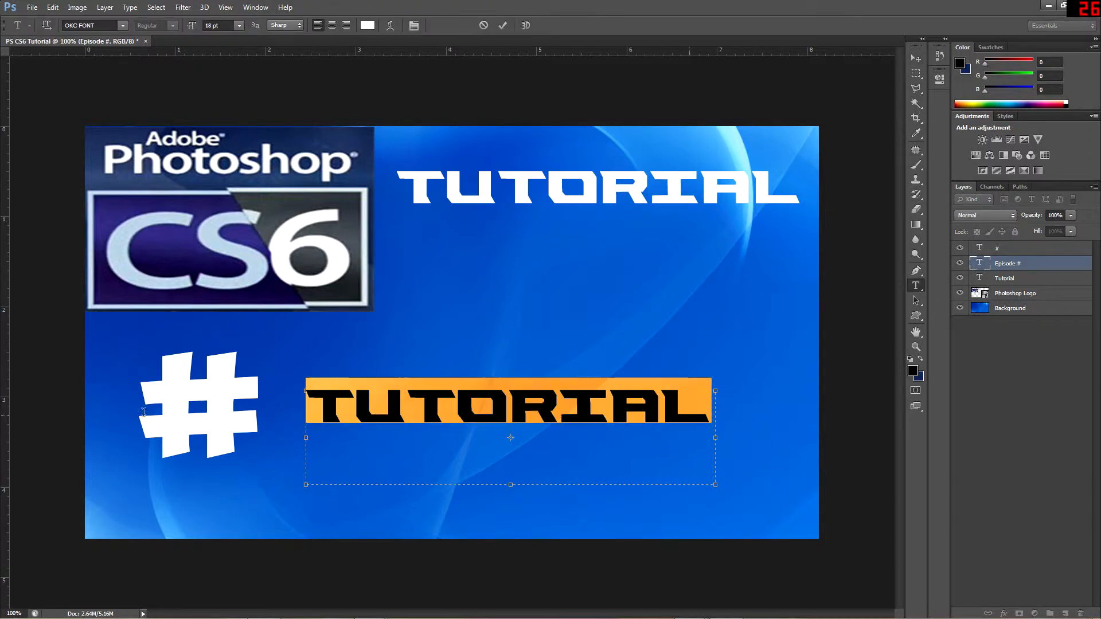
key(BackSpace)
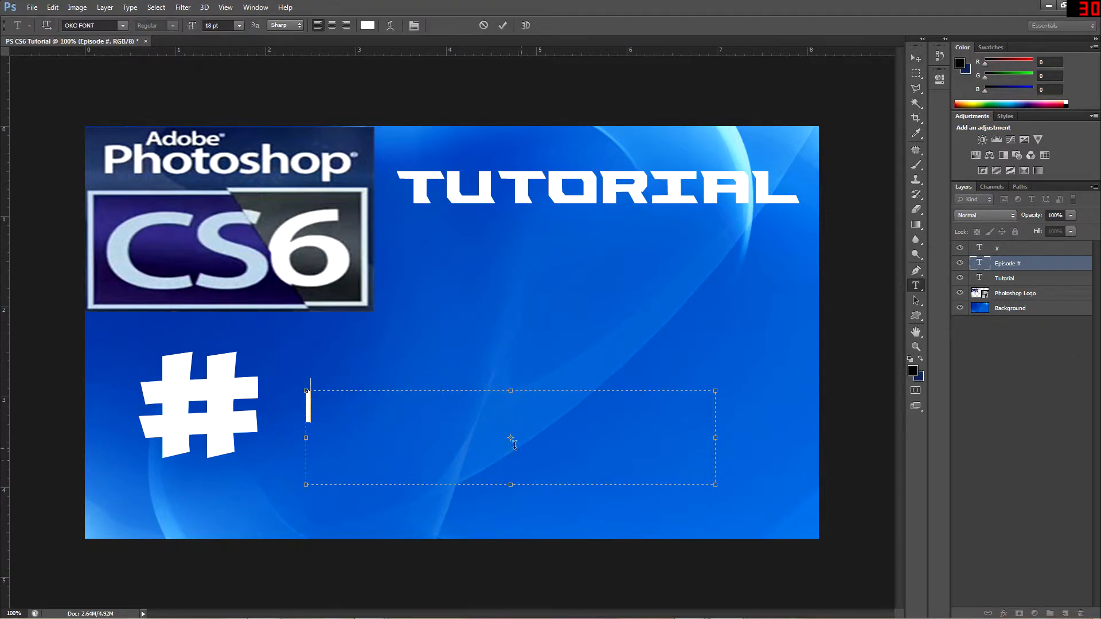
click(206, 26)
key(Up)
key(Up)
key(Up)
key(Up)
key(Up)
key(Up)
key(Up)
key(Up)
key(Up)
key(Up)
key(Up)
key(Up)
key(Up)
key(Up)
key(Up)
key(Up)
key(Up)
key(Up)
key(Up)
key(Up)
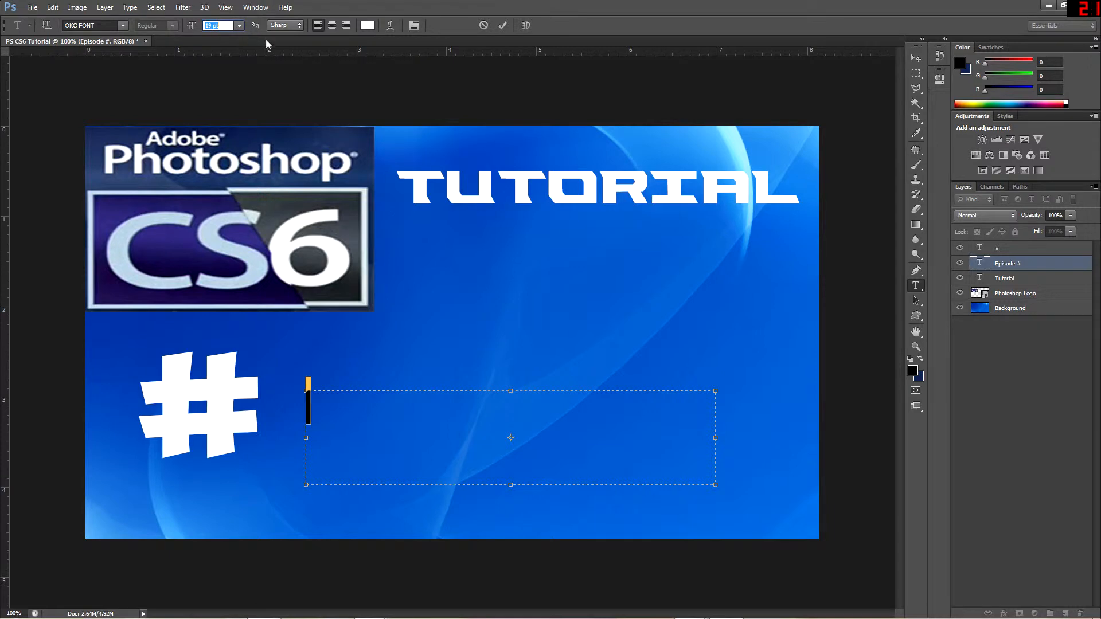
click(916, 58)
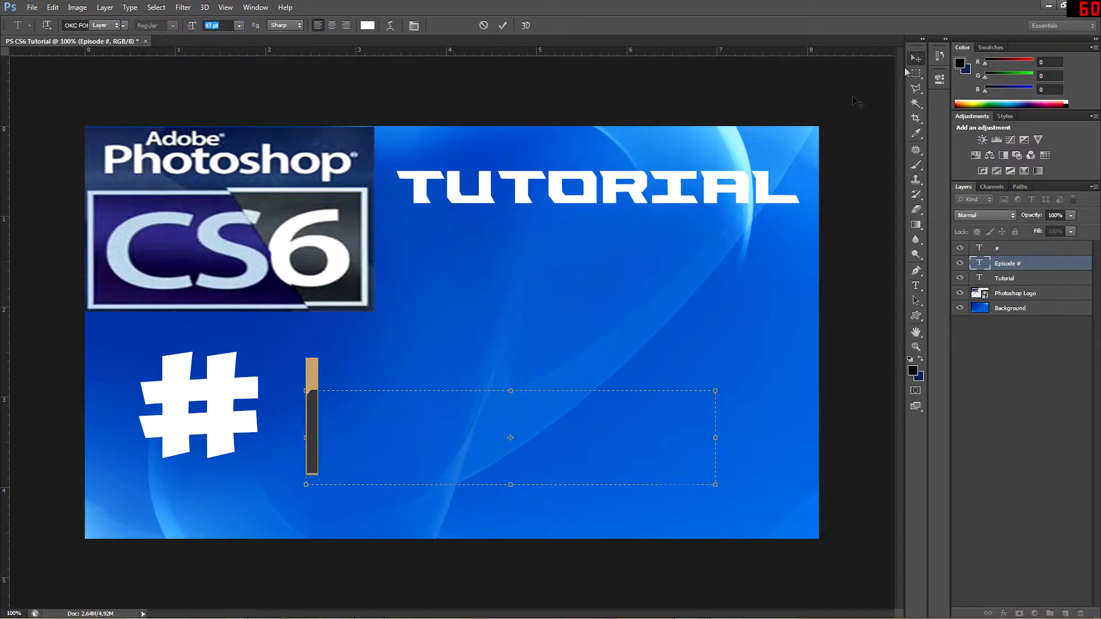
drag(313, 403, 308, 374)
Set the # text size to 28 pt and move it slightly right and down to line up with the 1
key(t)
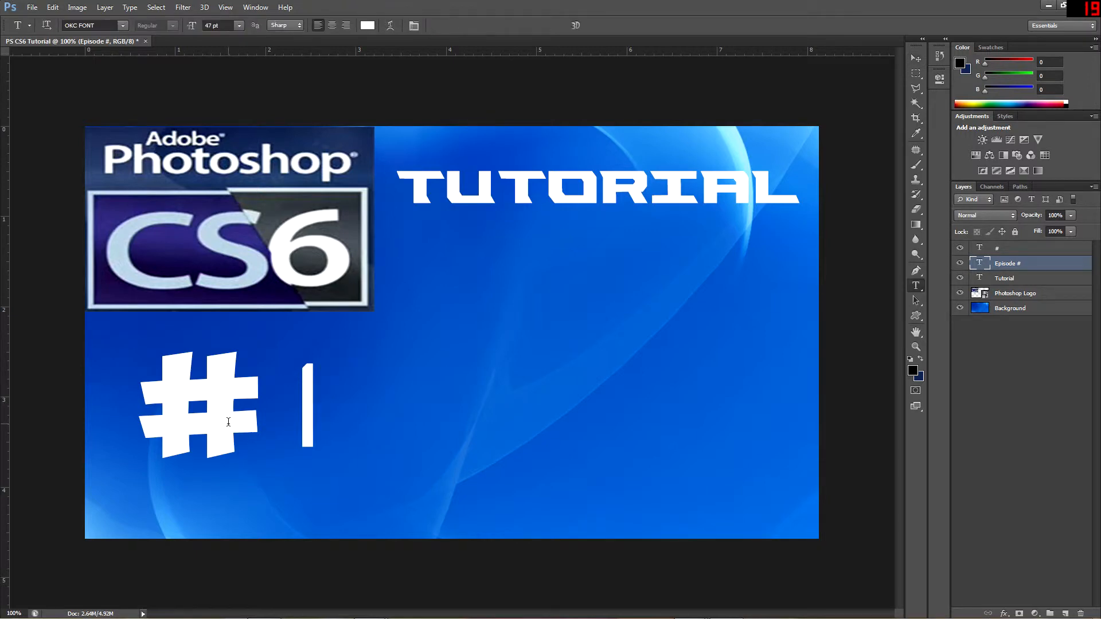
double_click(255, 427)
click(217, 26)
key(Down)
key(Down)
key(Down)
key(Down)
key(Down)
key(Down)
key(Down)
key(Down)
key(Down)
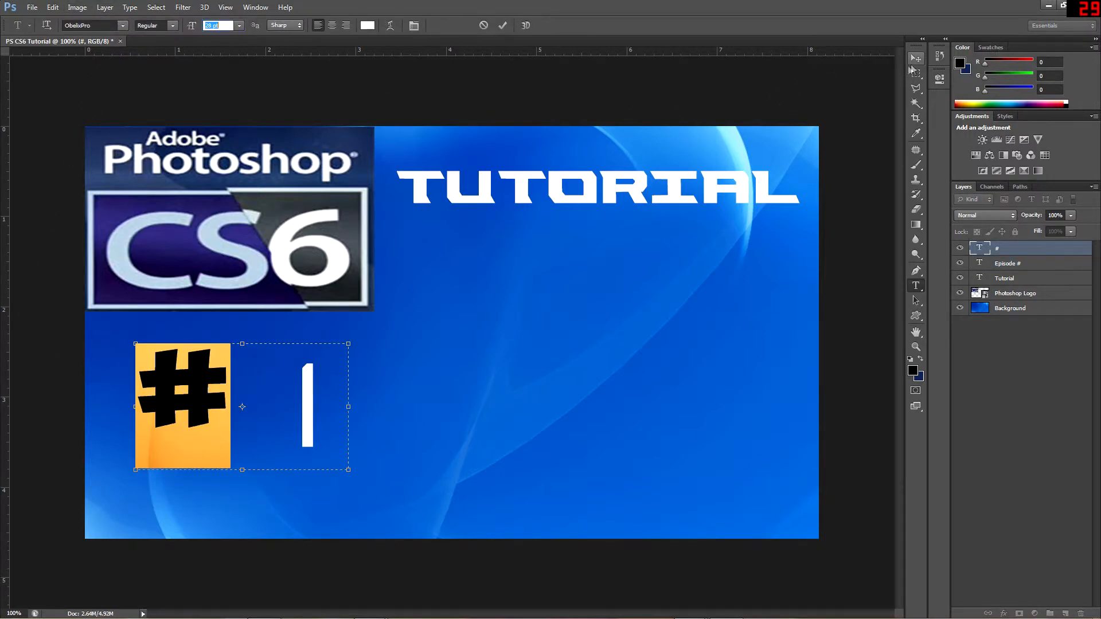
click(916, 58)
drag(196, 397, 219, 420)
Lower the TUTORIAL text beside the logo and nudge the Photoshop logo slightly upward
drag(462, 198, 470, 232)
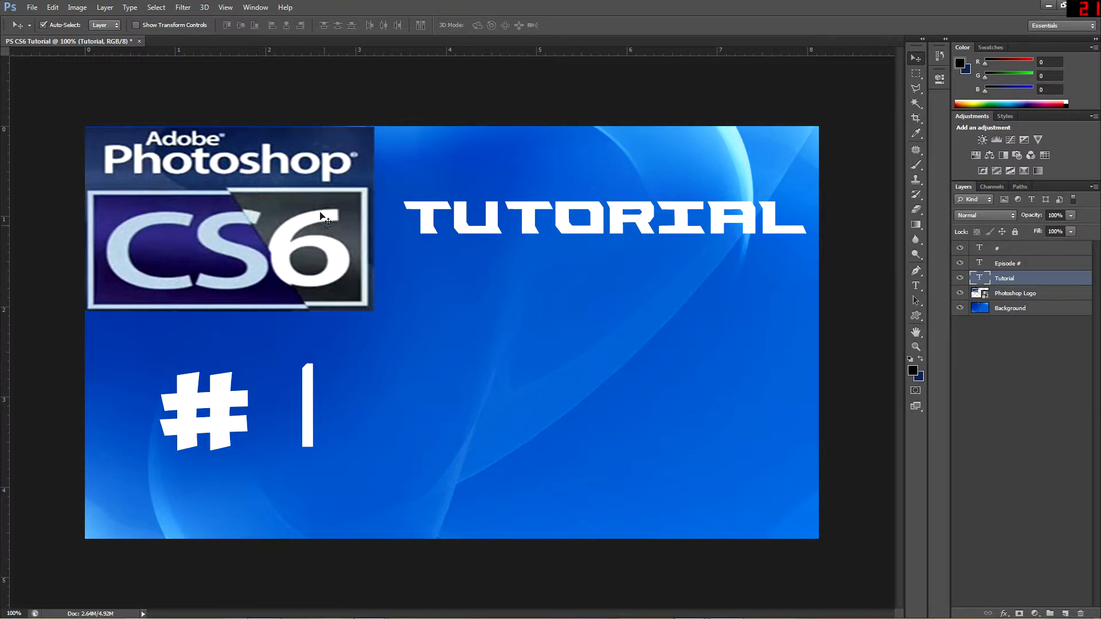
drag(275, 182, 276, 181)
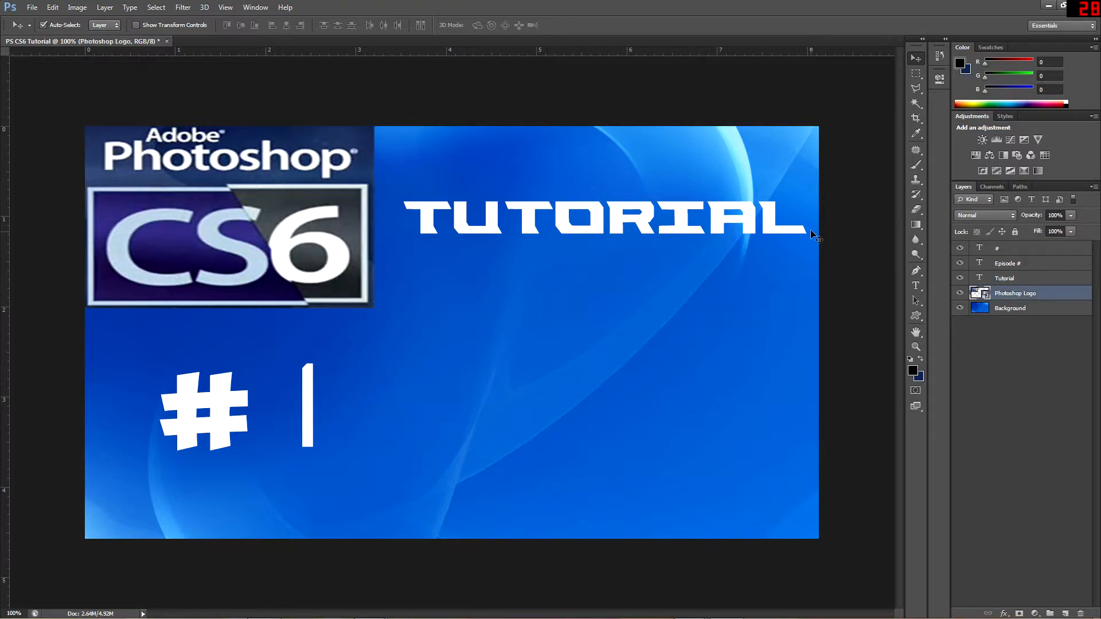